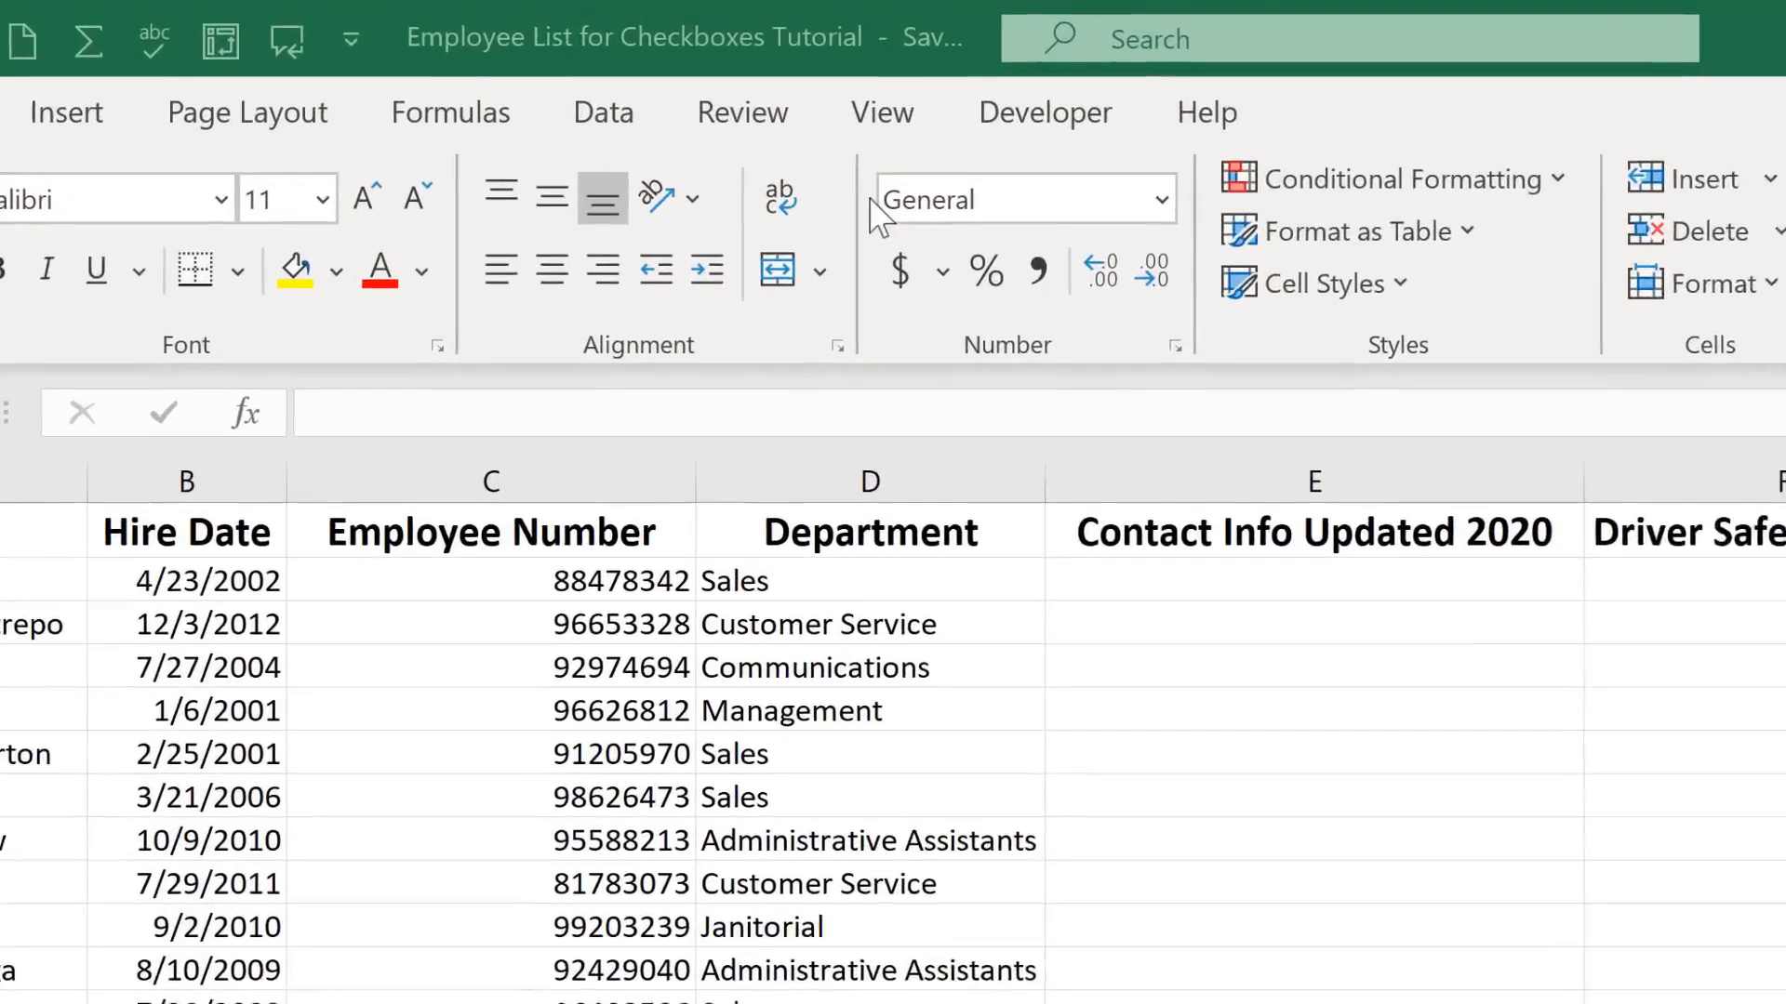
# Look over the Form Controls and ActiveX Controls available for inserting from the Developer ribbon
pyautogui.click(1051, 119)
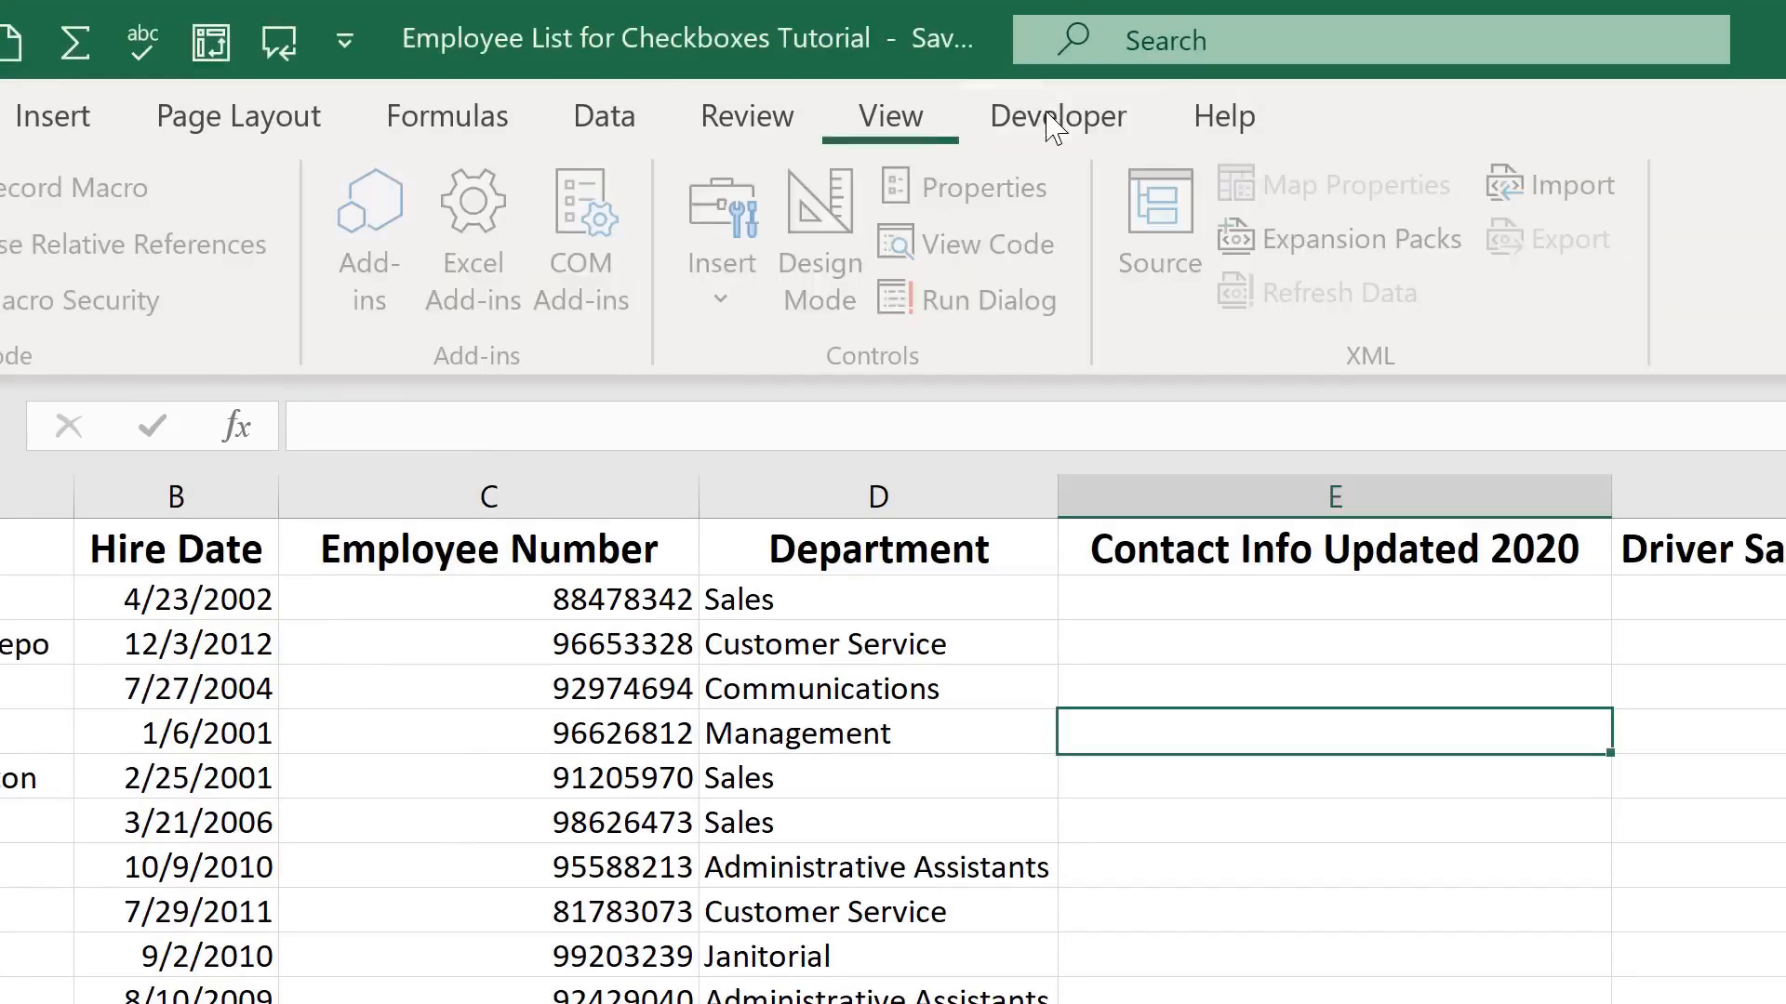
pyautogui.click(729, 296)
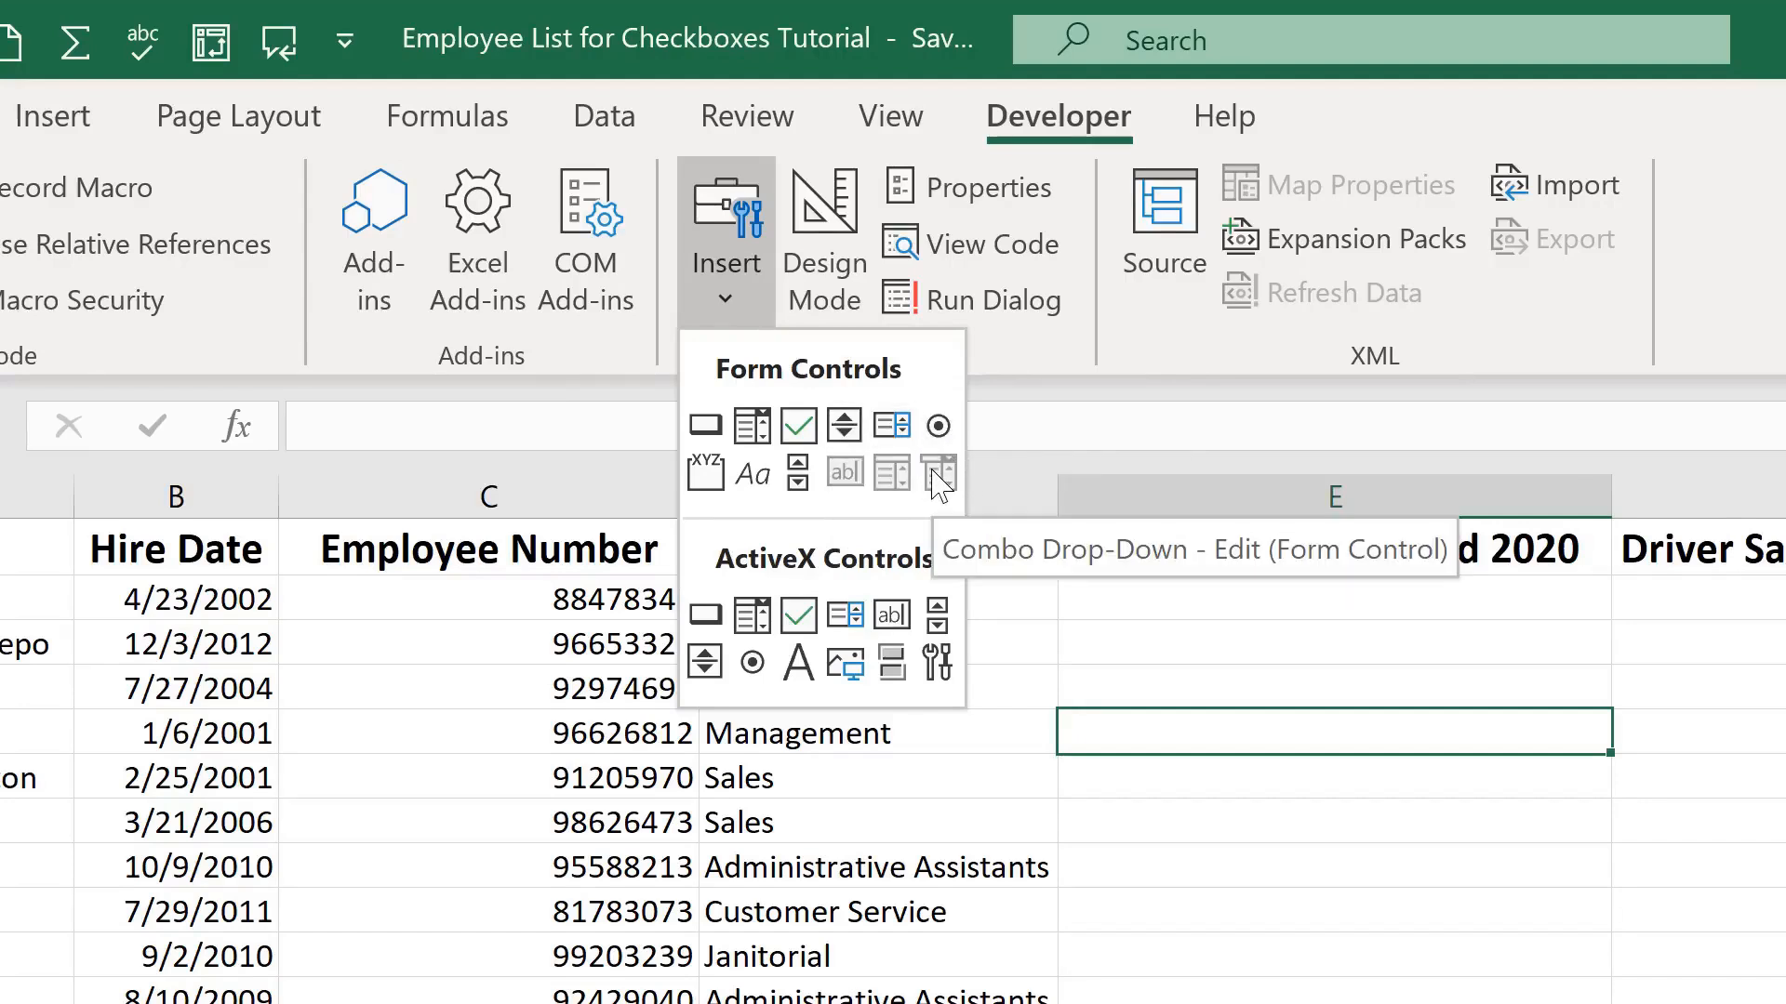
pyautogui.click(1220, 650)
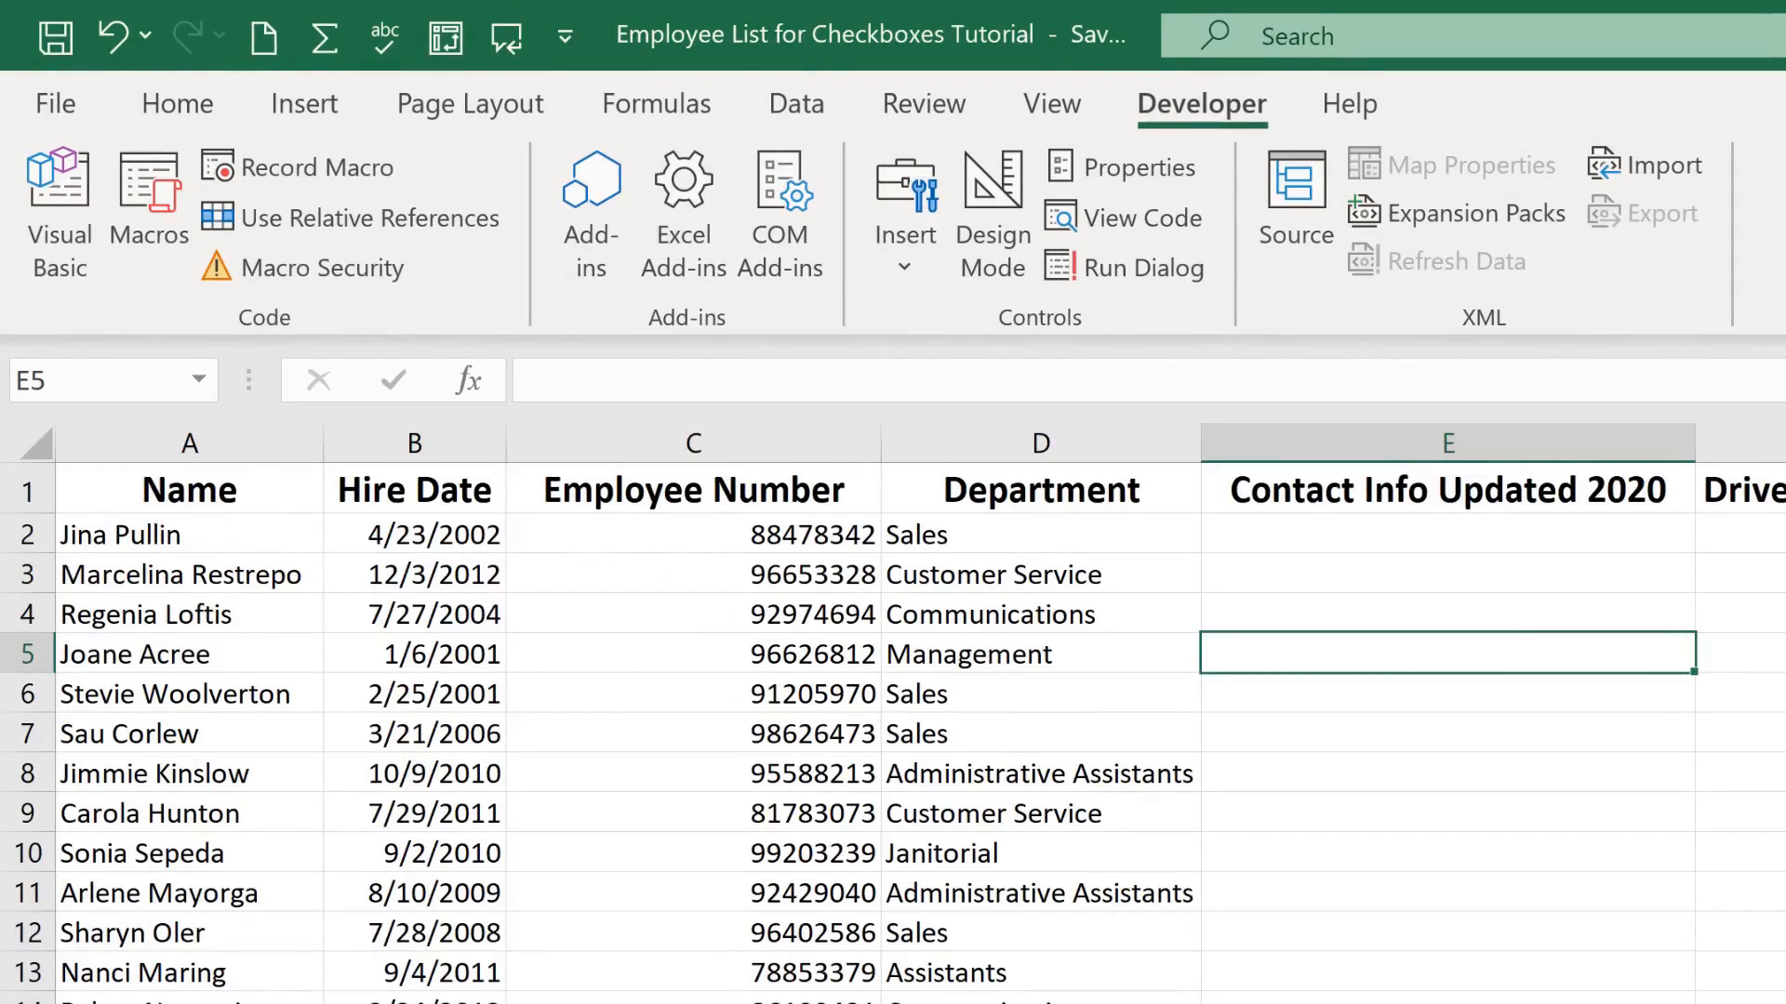
pyautogui.press('Down')
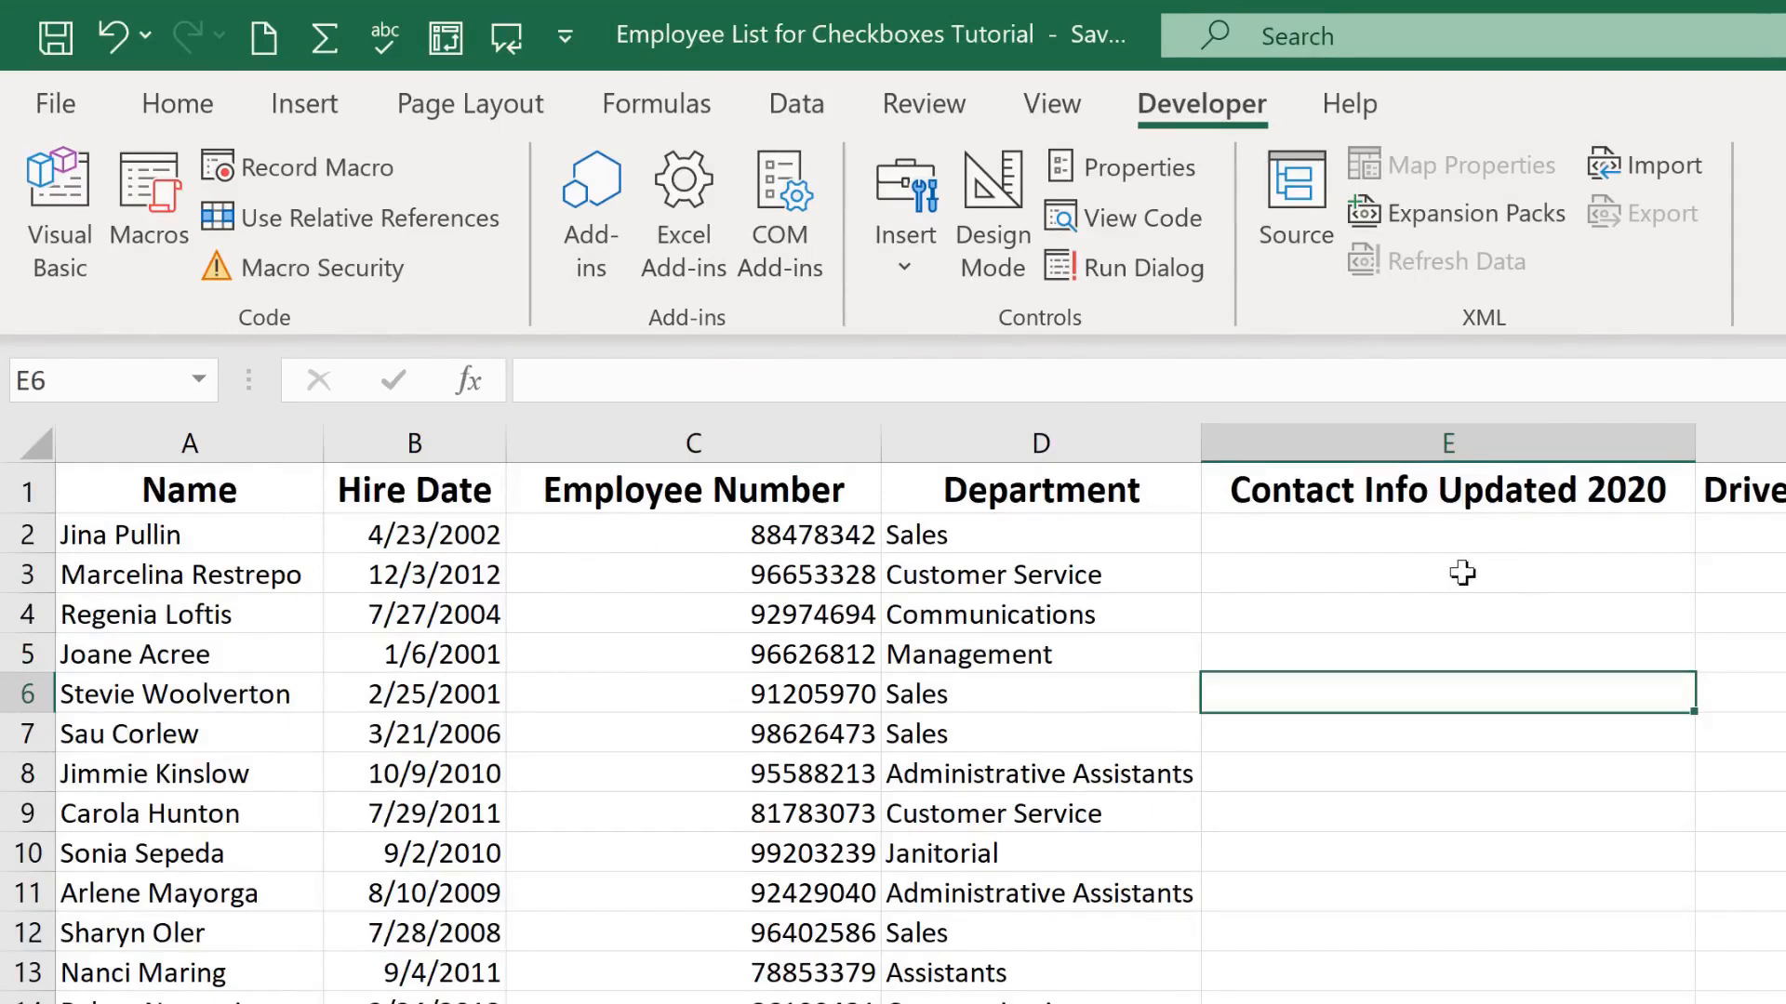
pyautogui.click(1506, 902)
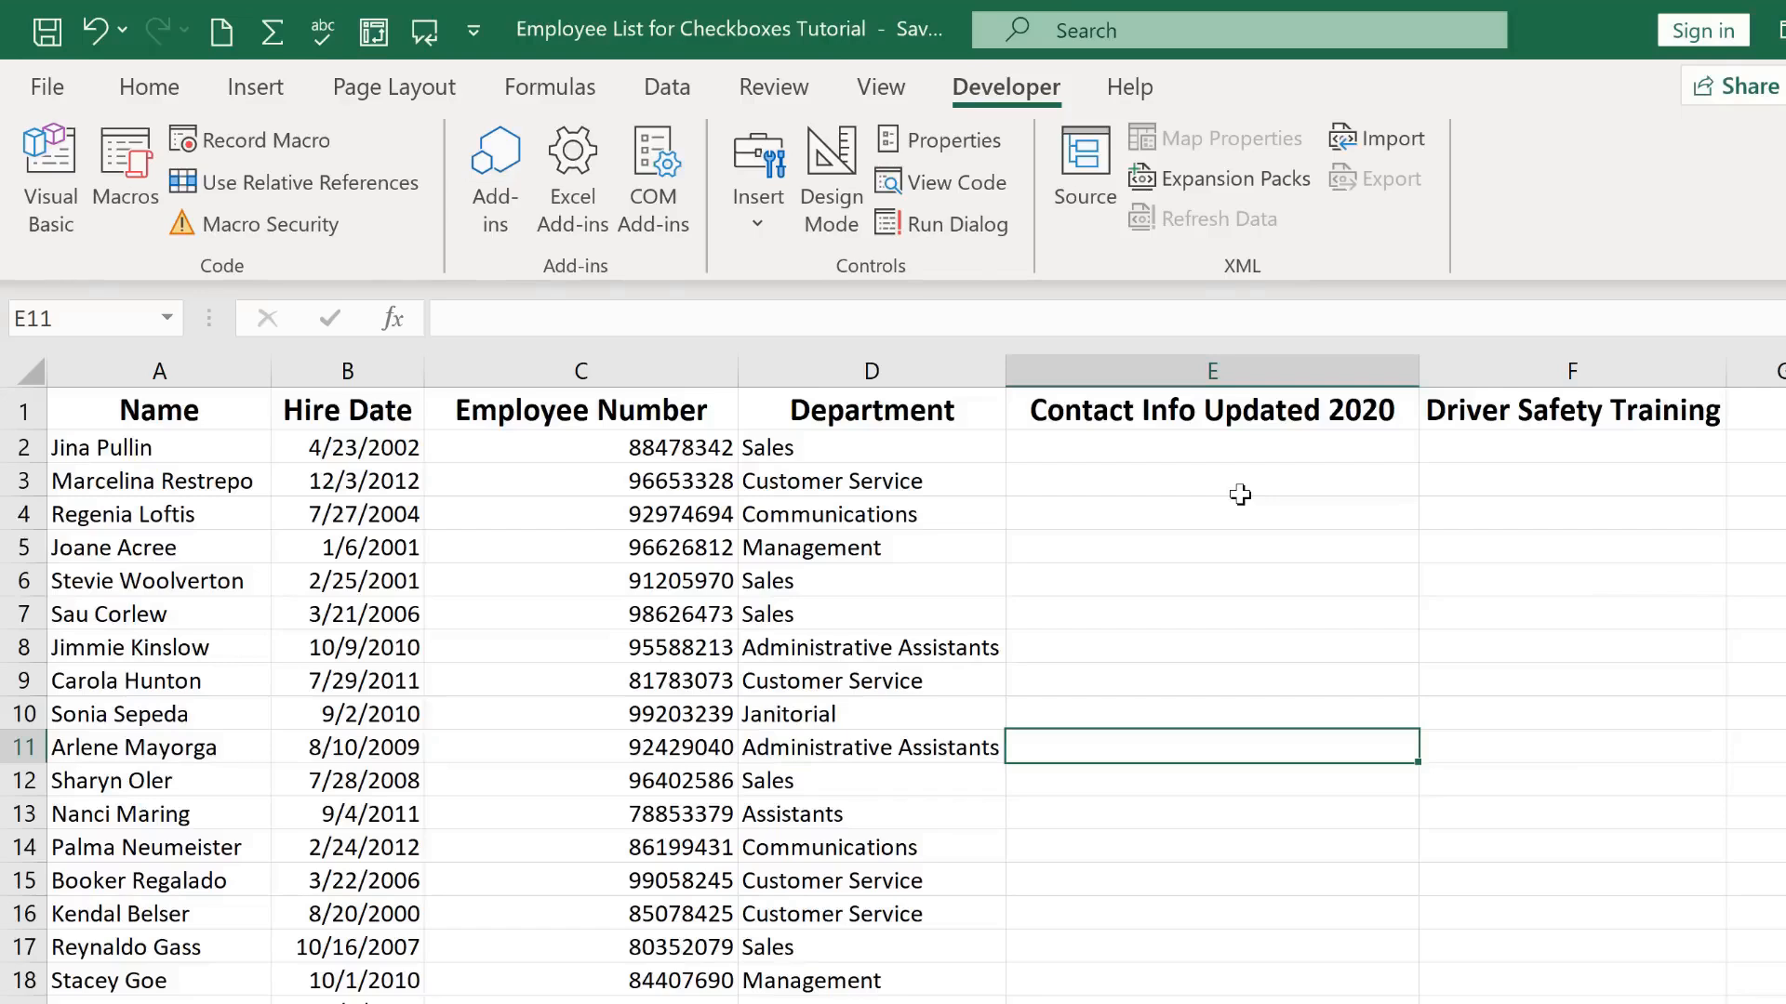
pyautogui.click(1195, 452)
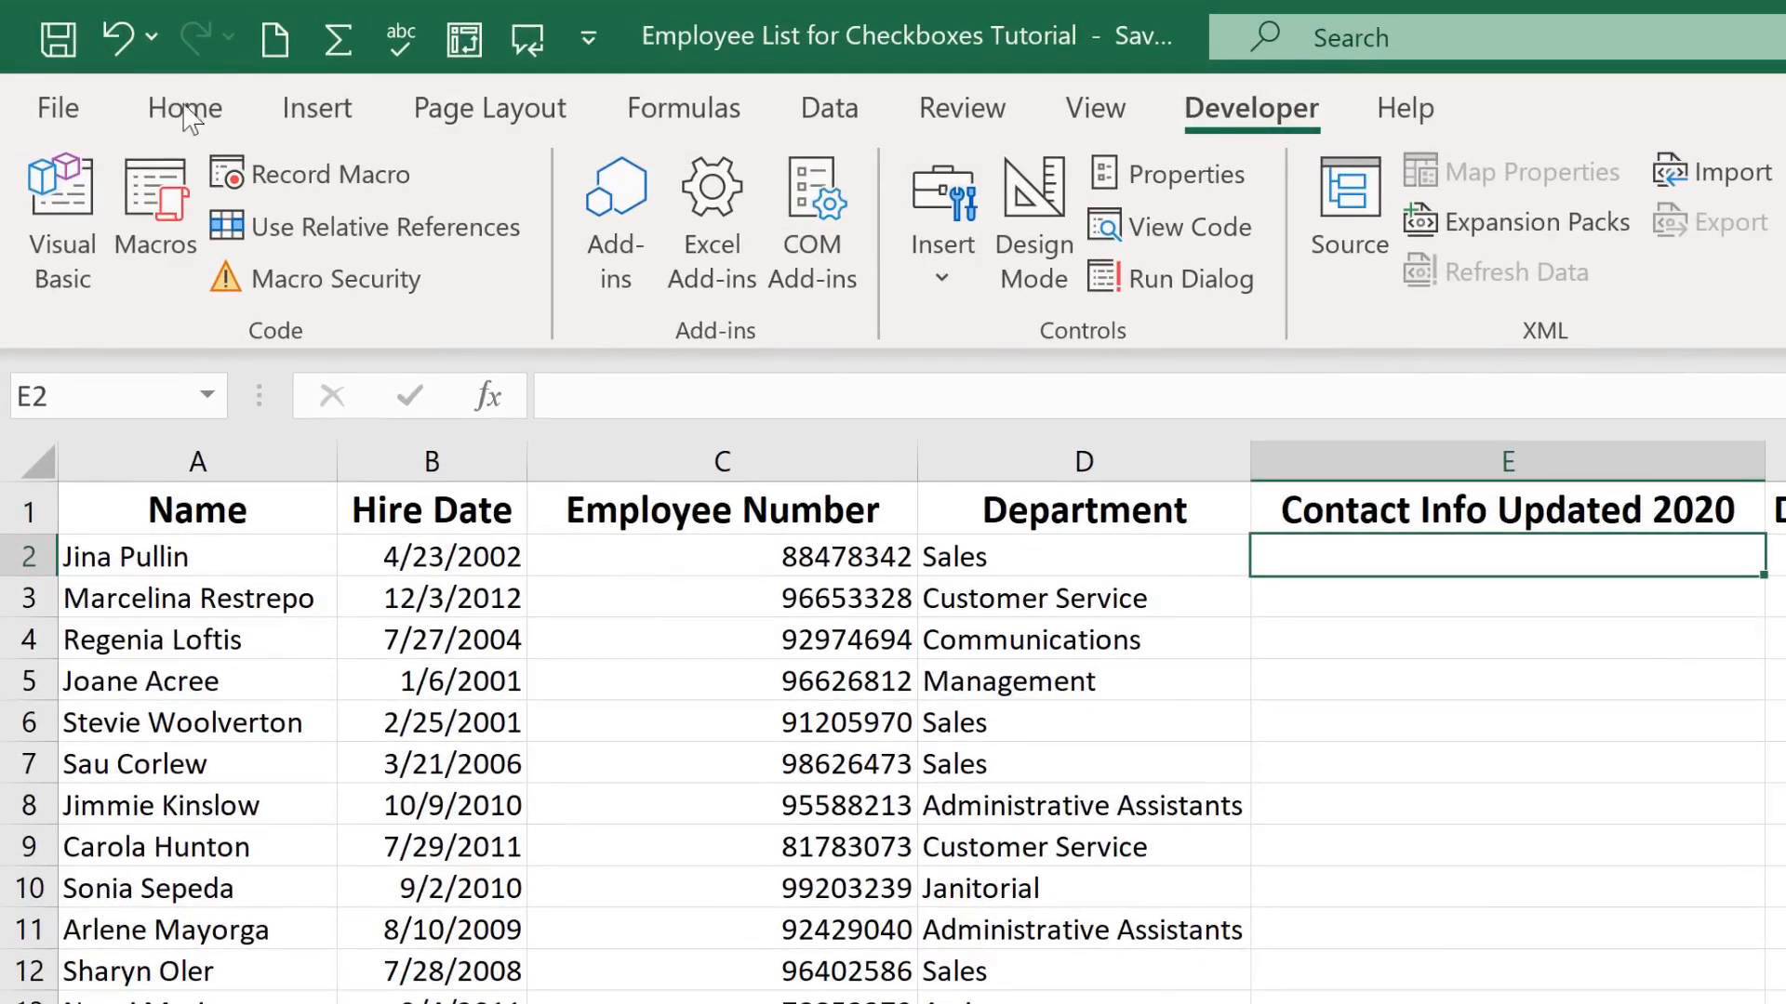
# Open the ribbon customization options and make sure the Developer tab is enabled among the main tabs
pyautogui.click(183, 110)
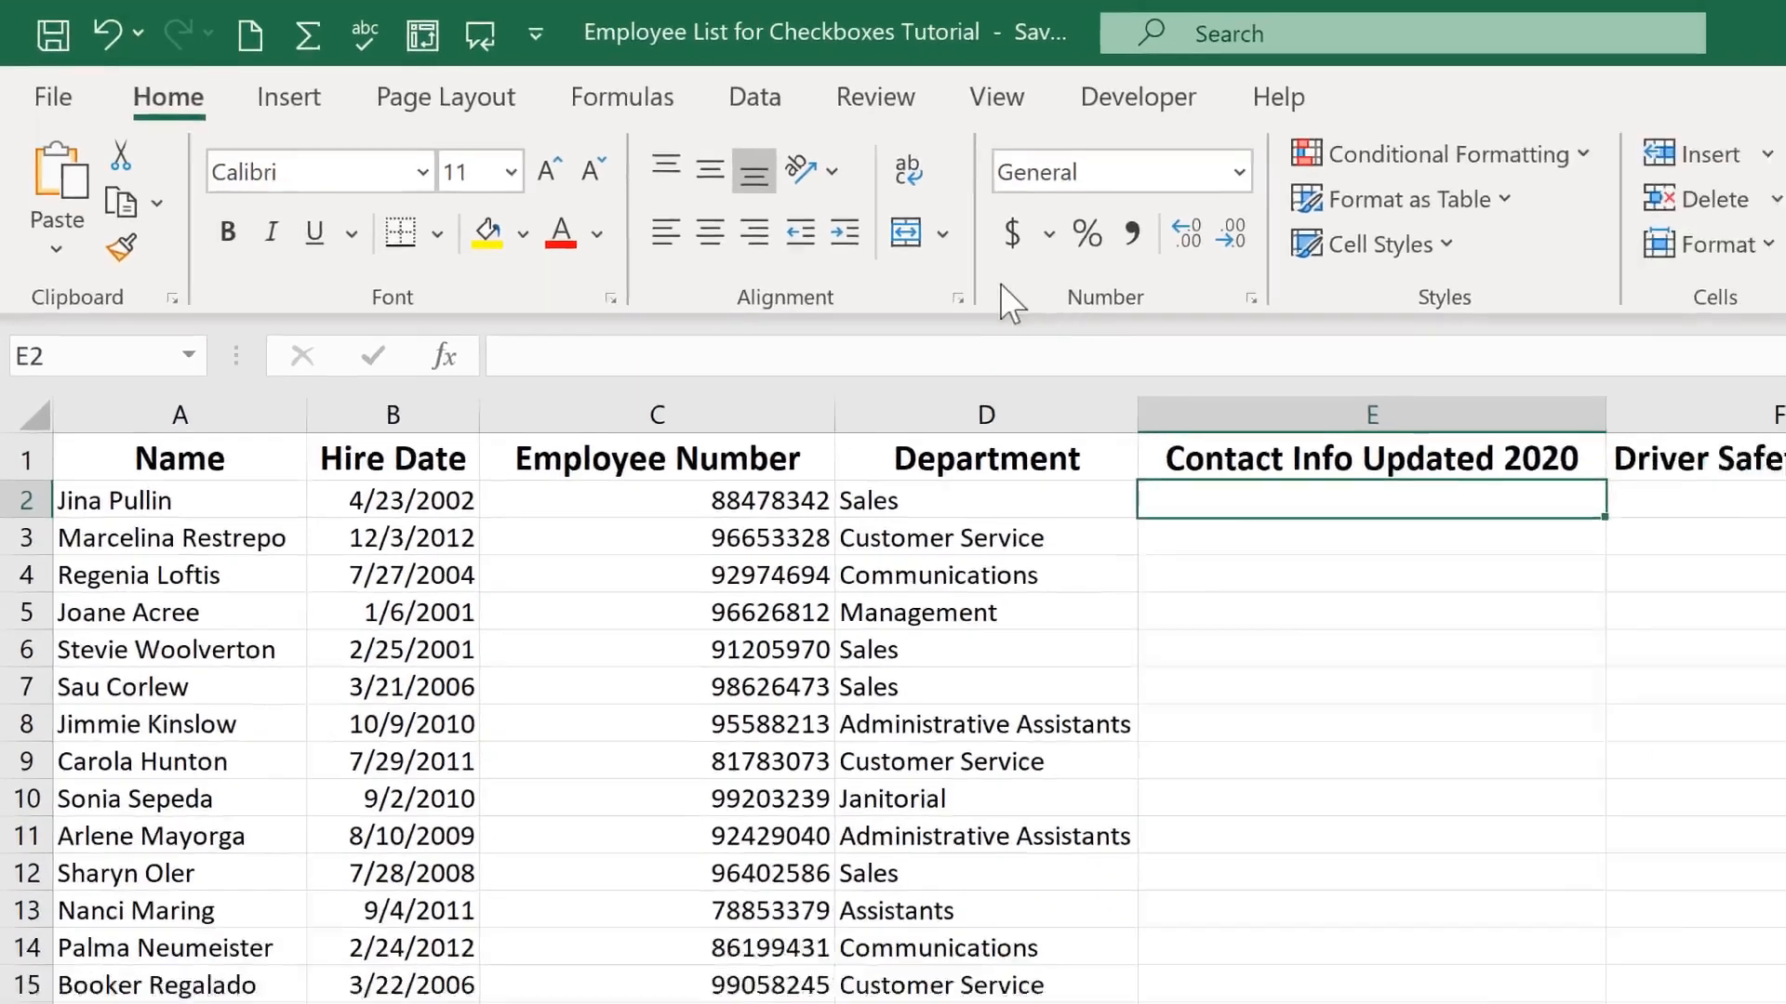
pyautogui.rightClick(1001, 283)
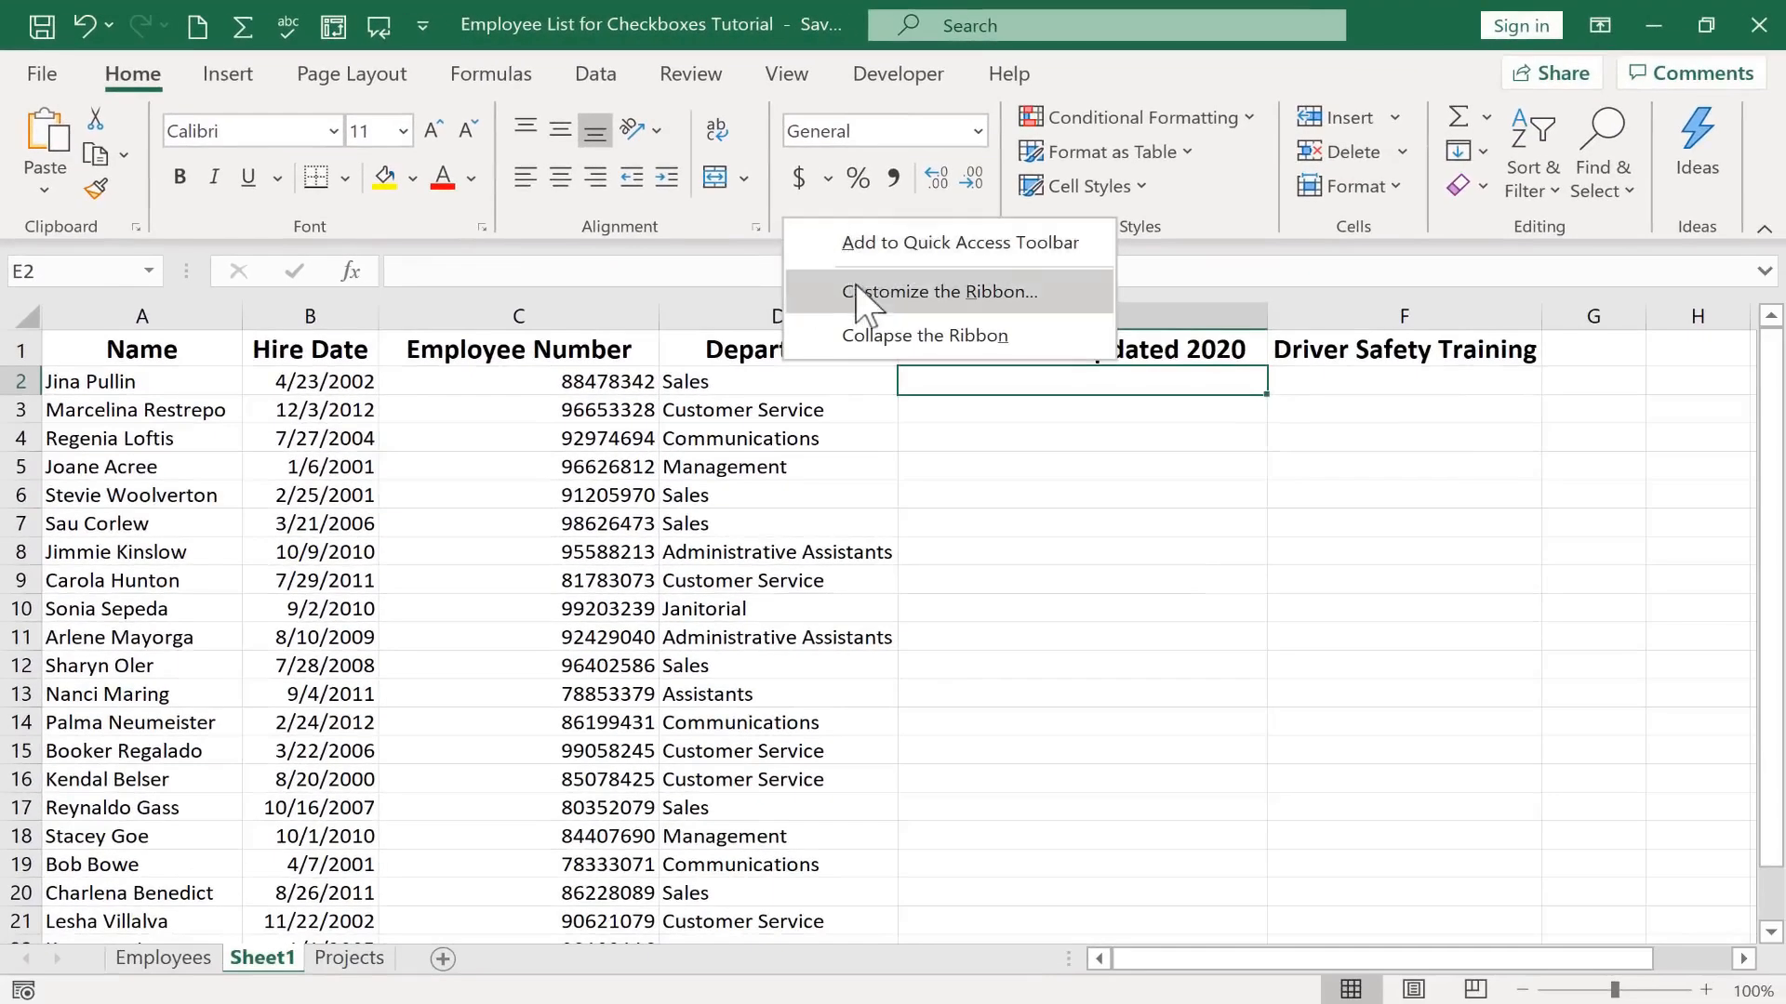
pyautogui.click(1088, 380)
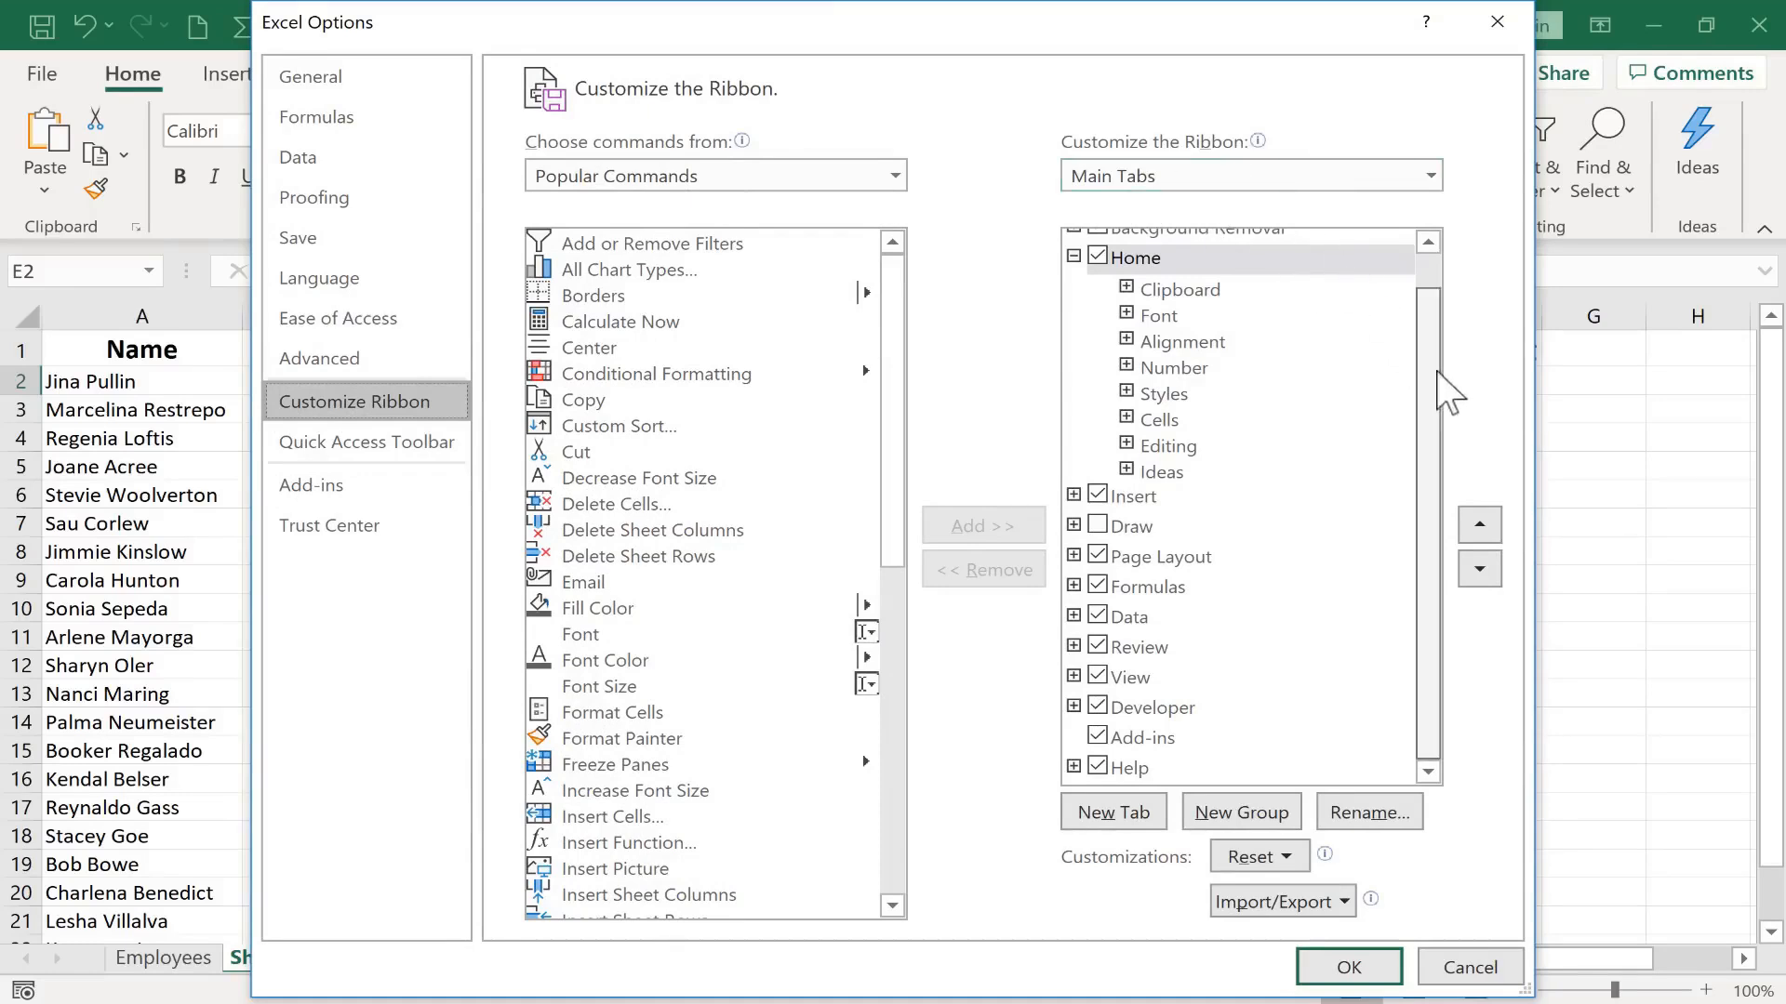
pyautogui.click(1101, 707)
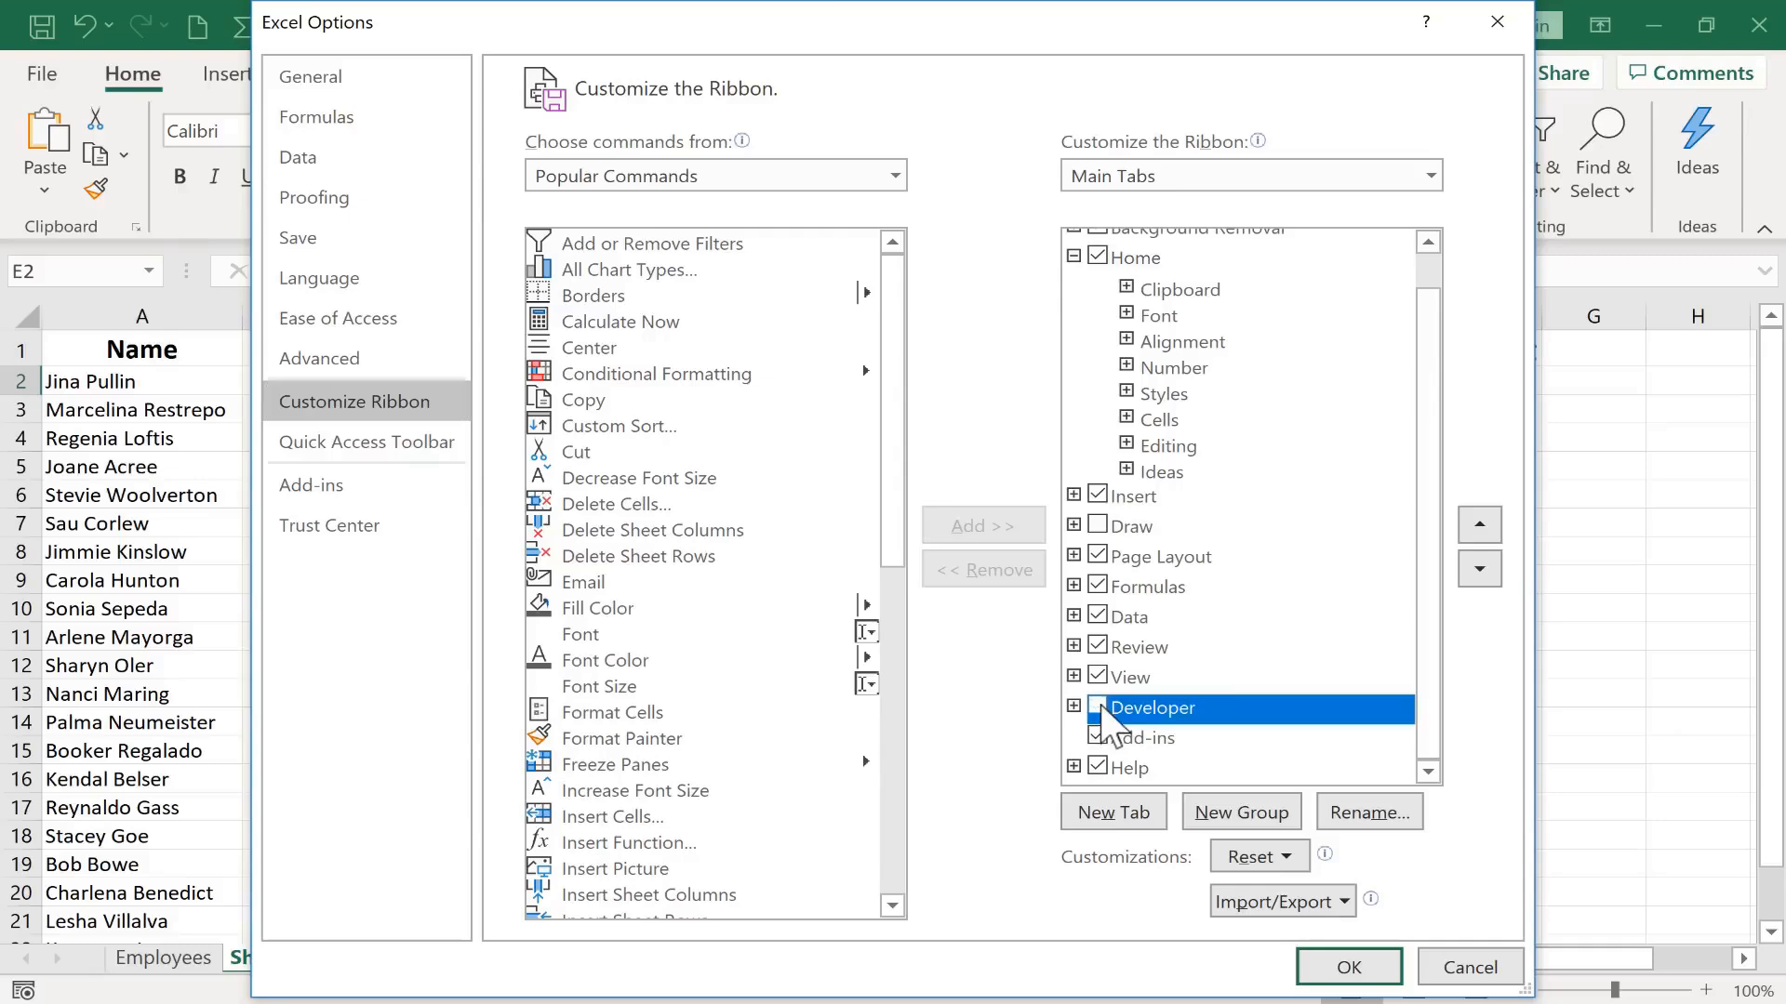
pyautogui.click(1101, 708)
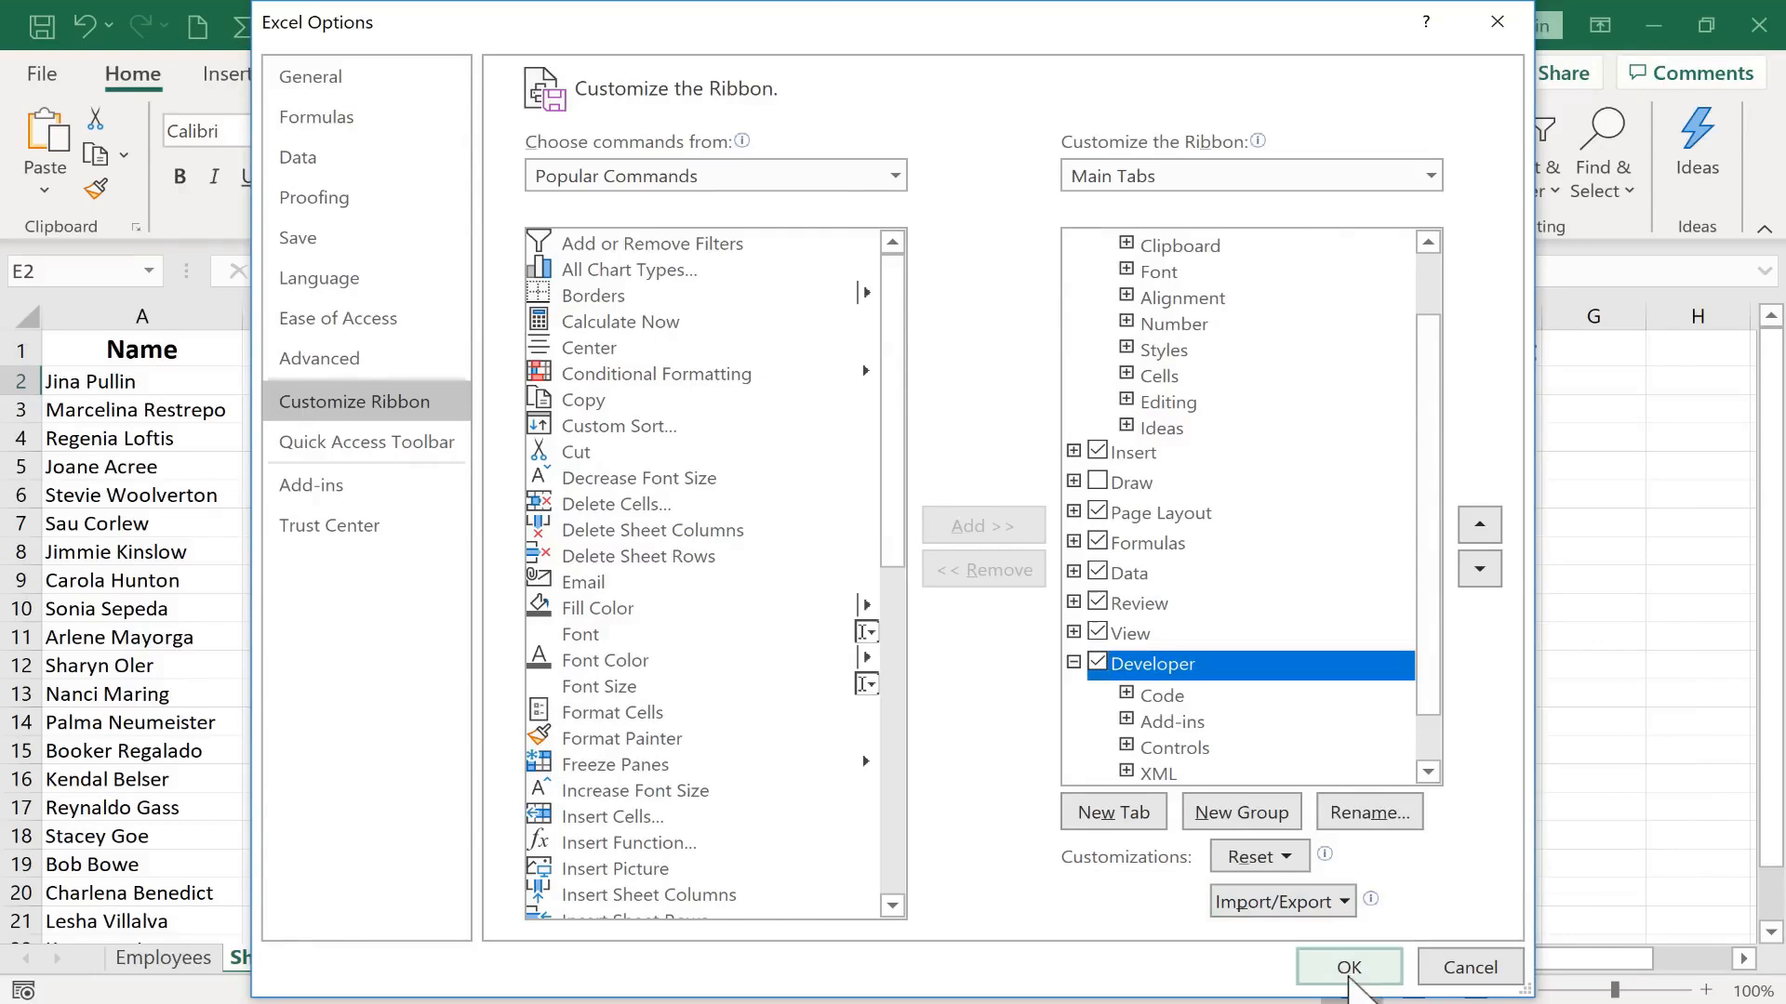
pyautogui.click(1348, 968)
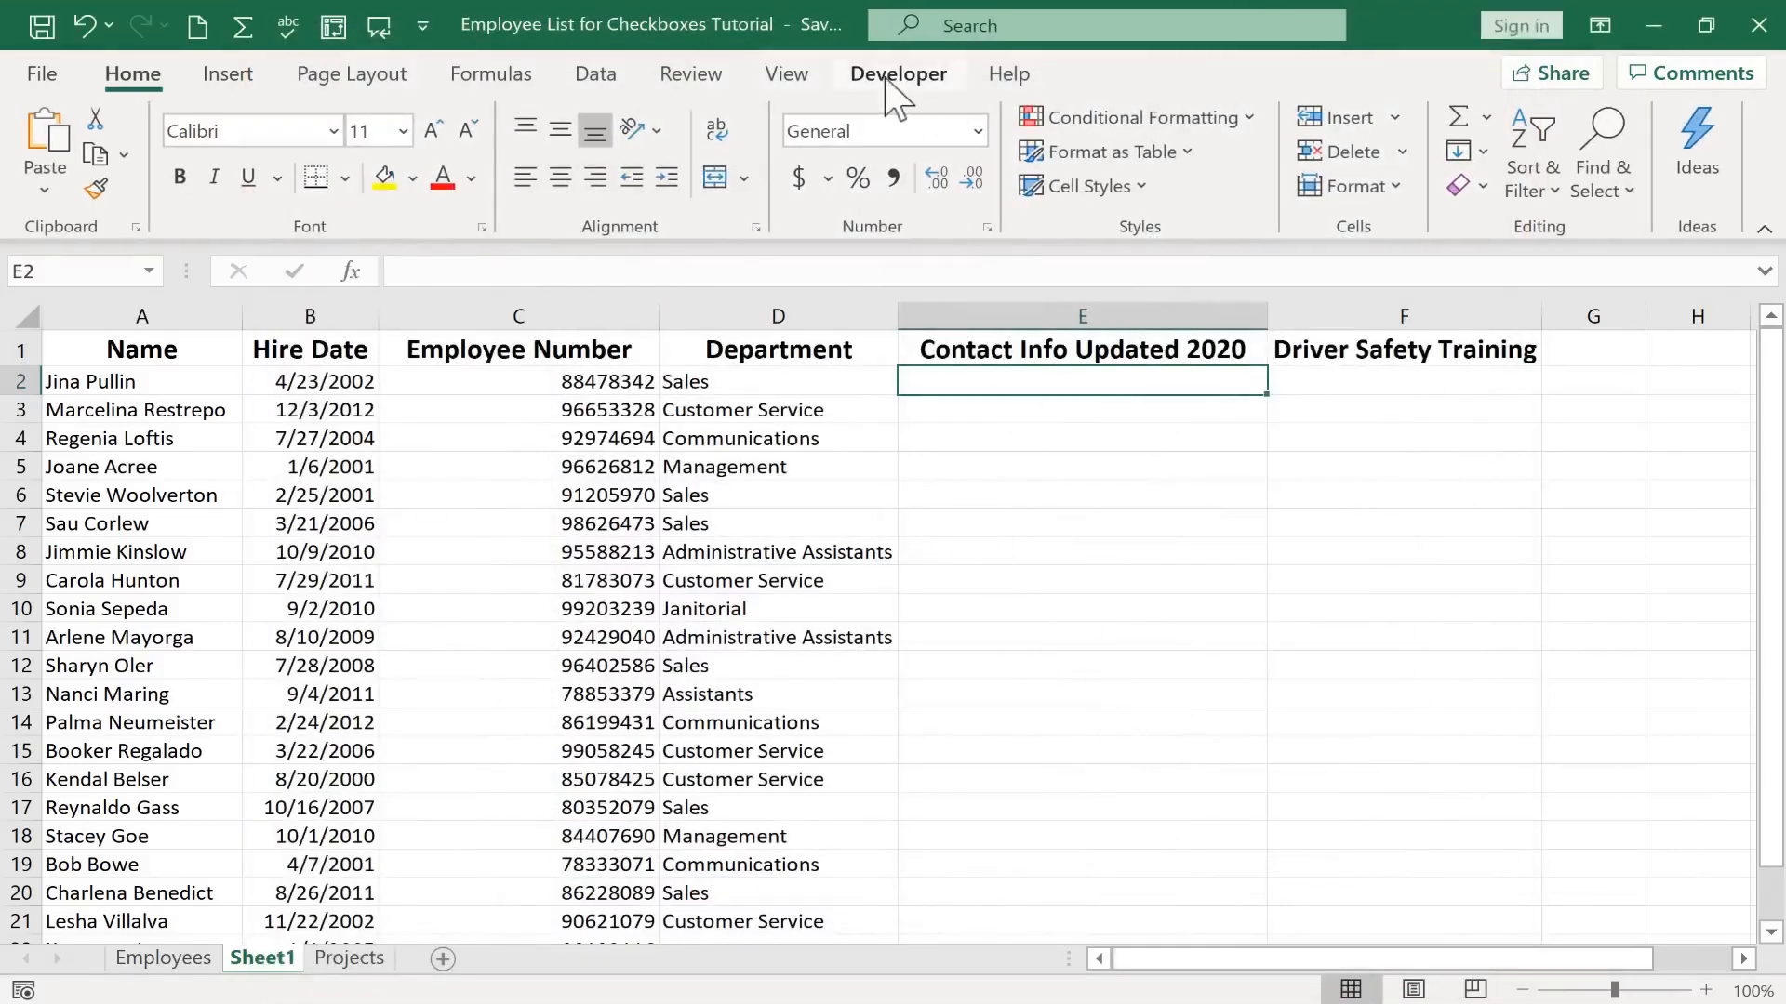
# Insert a Form Control check box into cell E2 under Contact Info Updated 2020
pyautogui.click(890, 79)
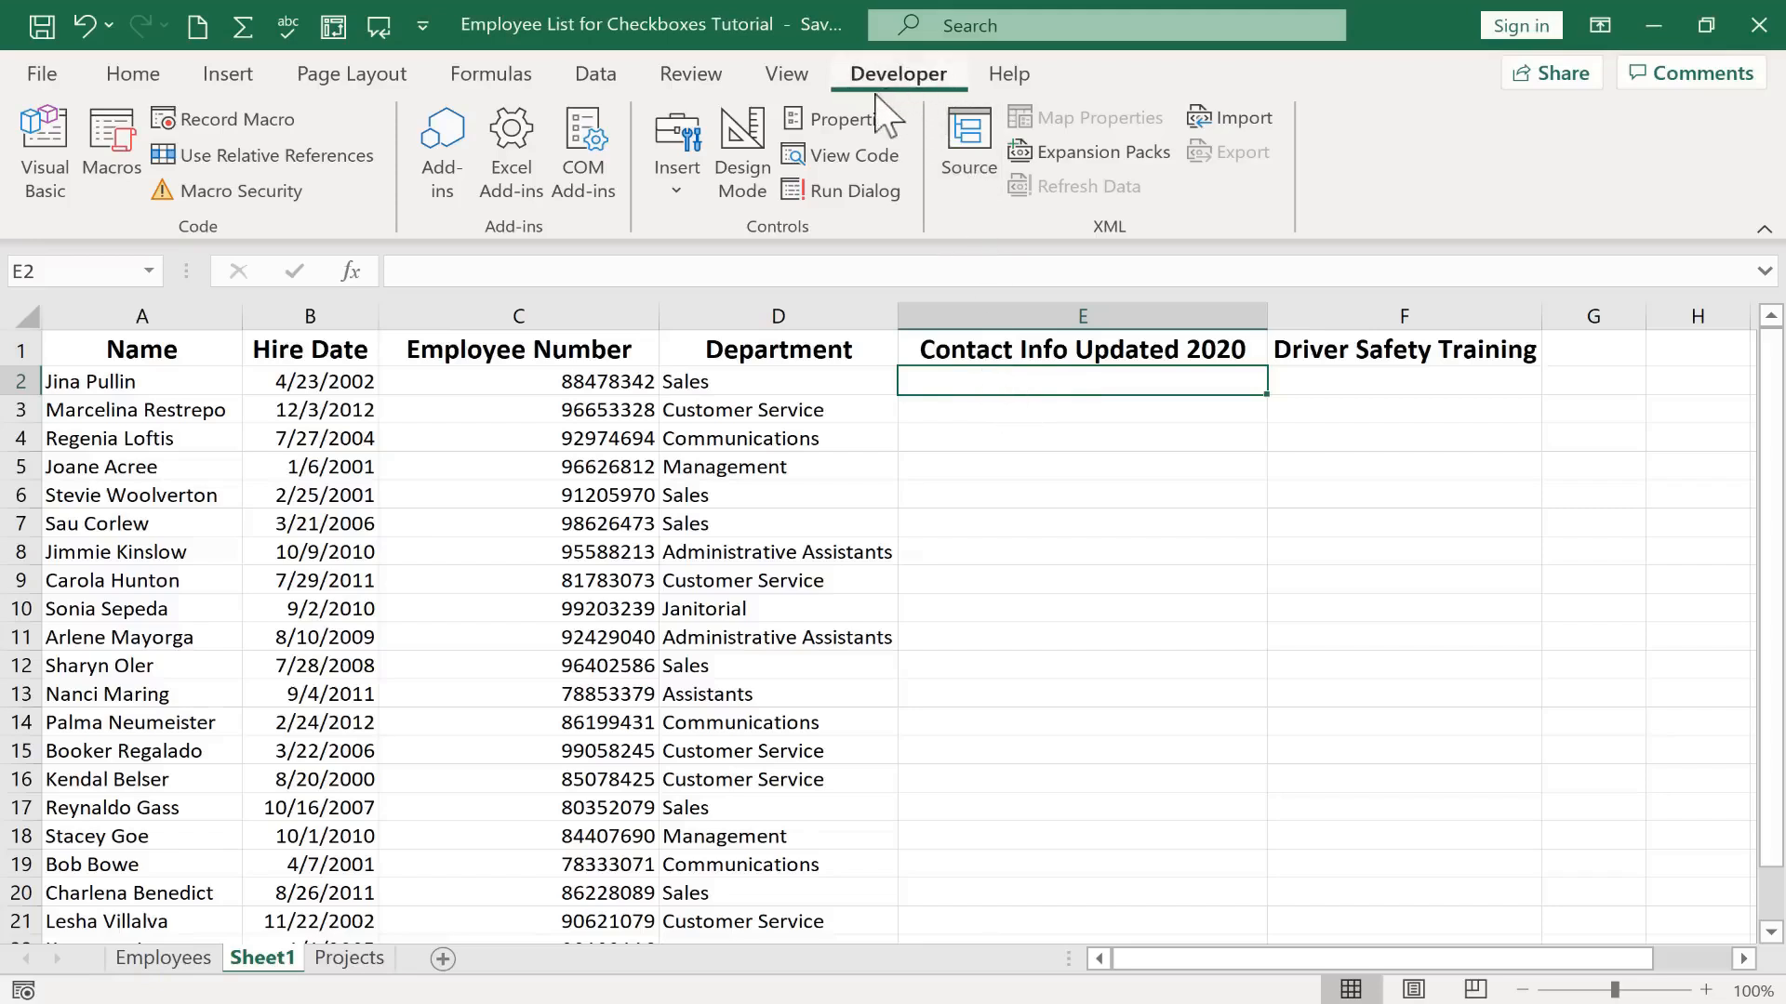
pyautogui.click(742, 154)
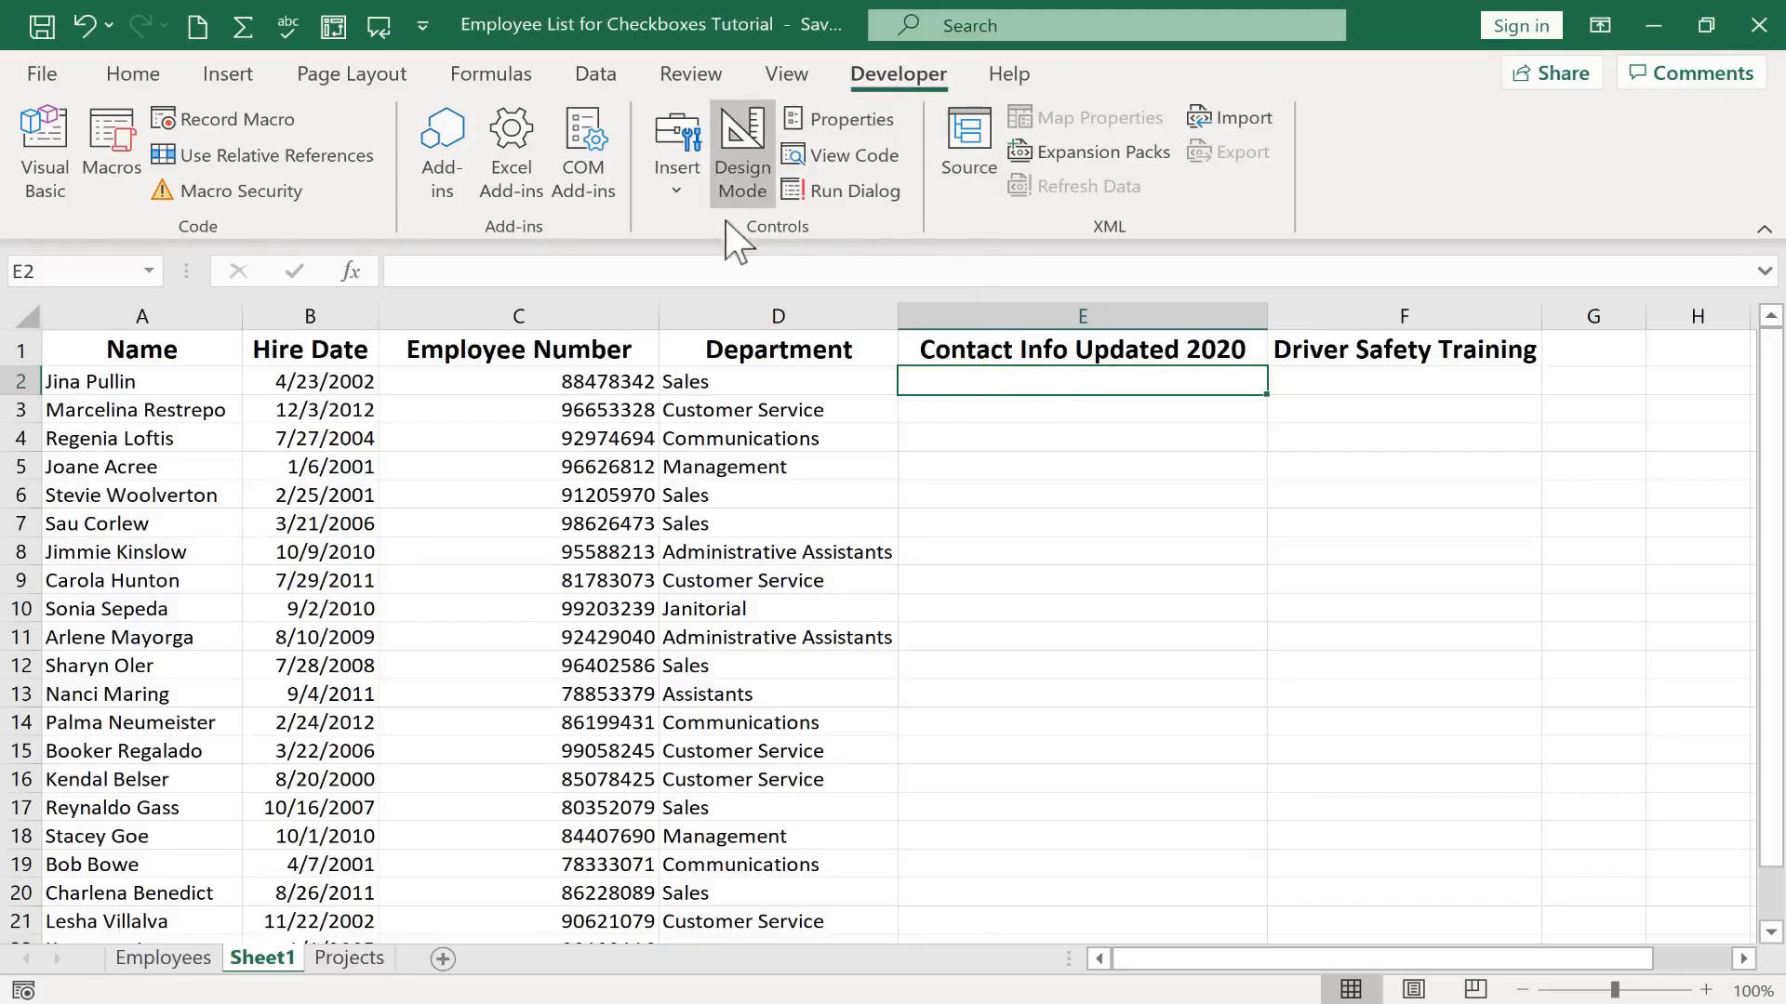
pyautogui.click(677, 181)
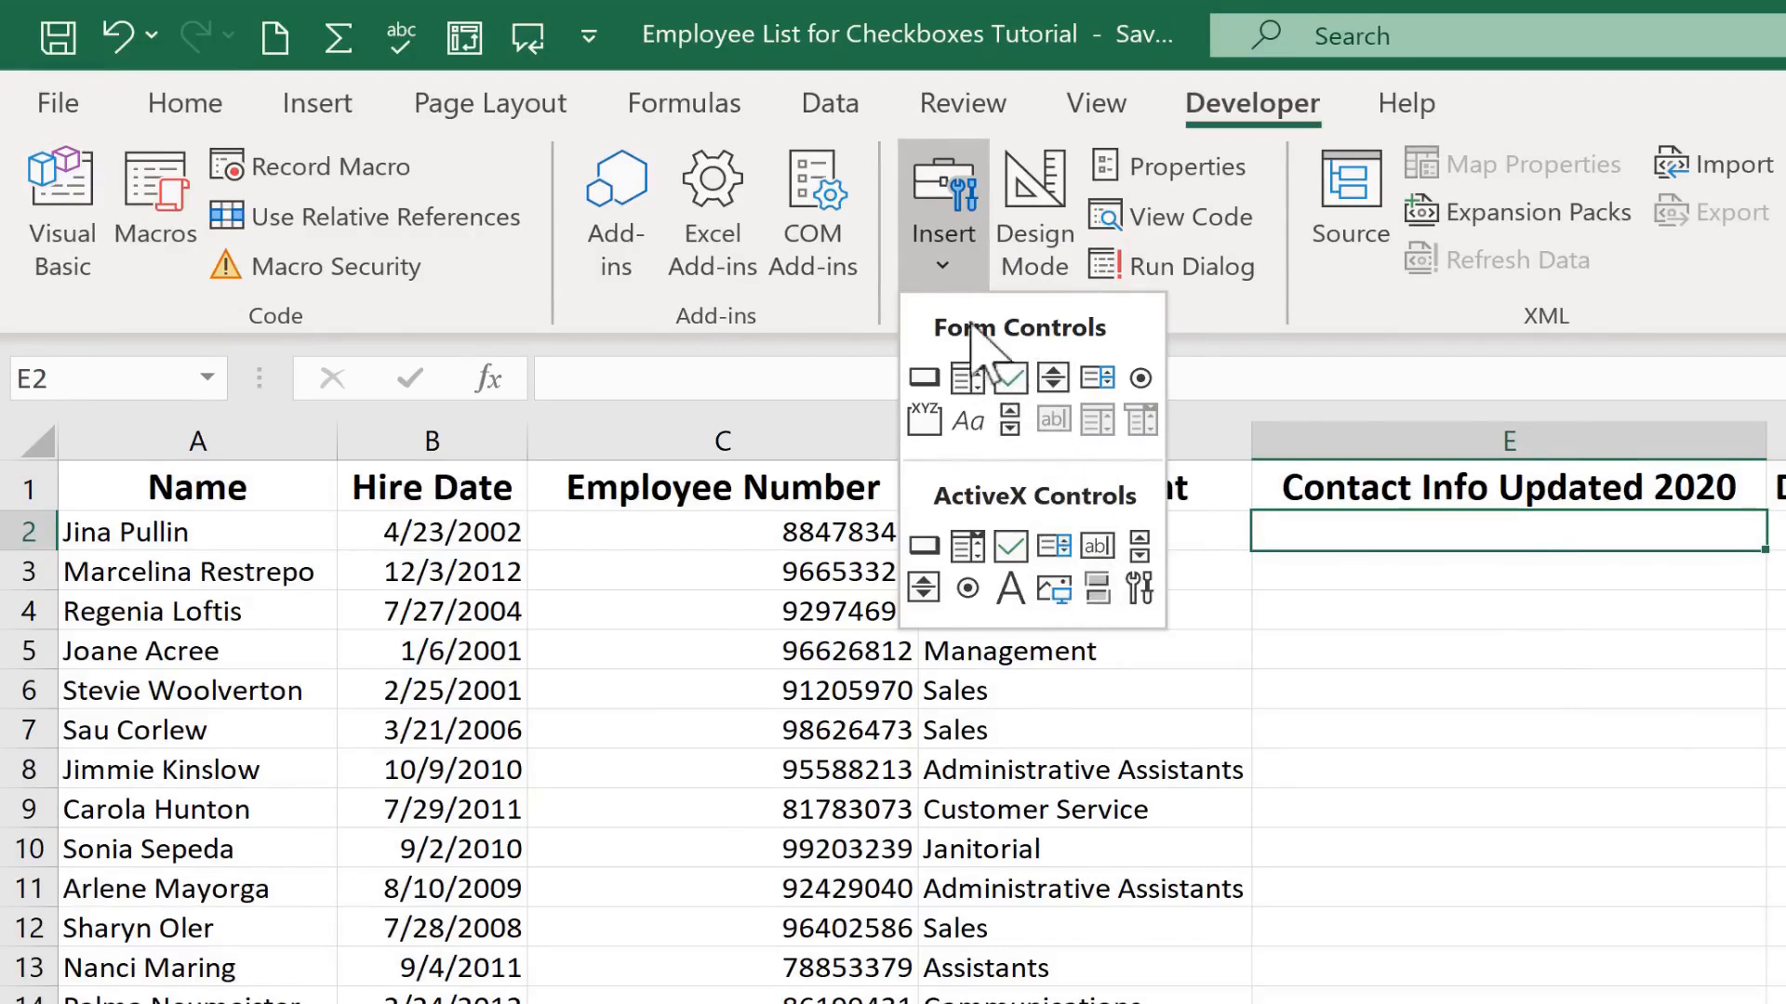
pyautogui.click(1010, 377)
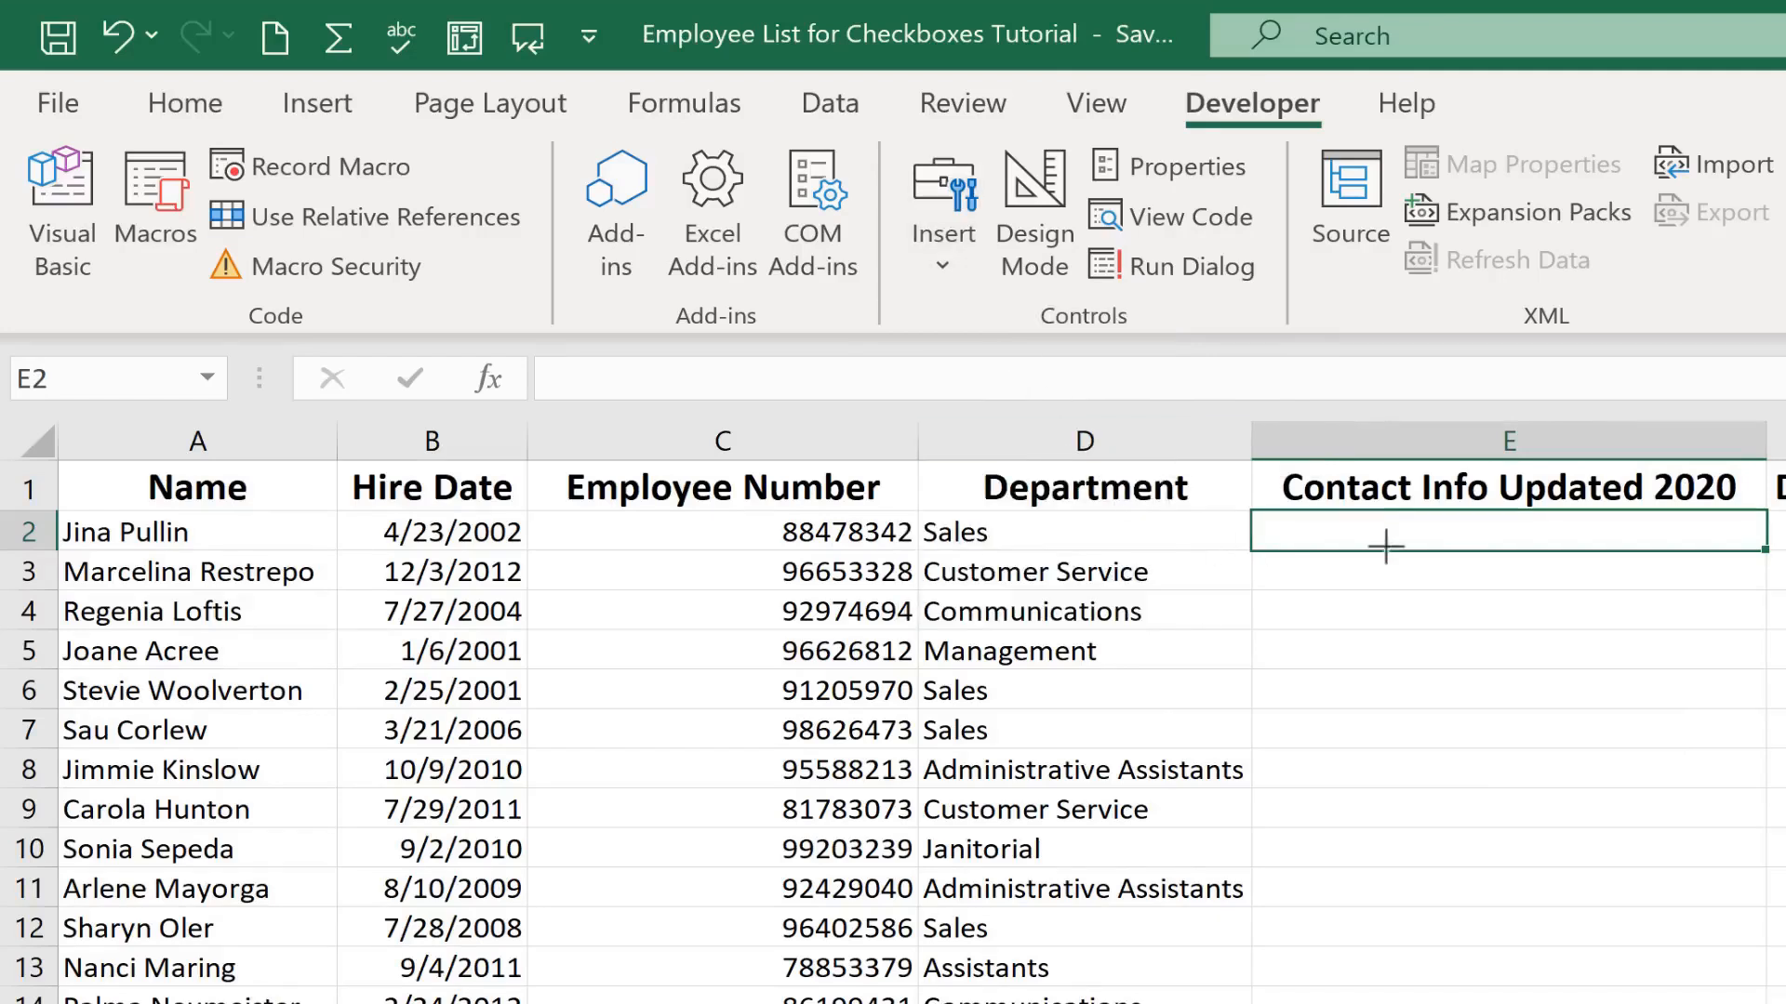
pyautogui.click(1310, 527)
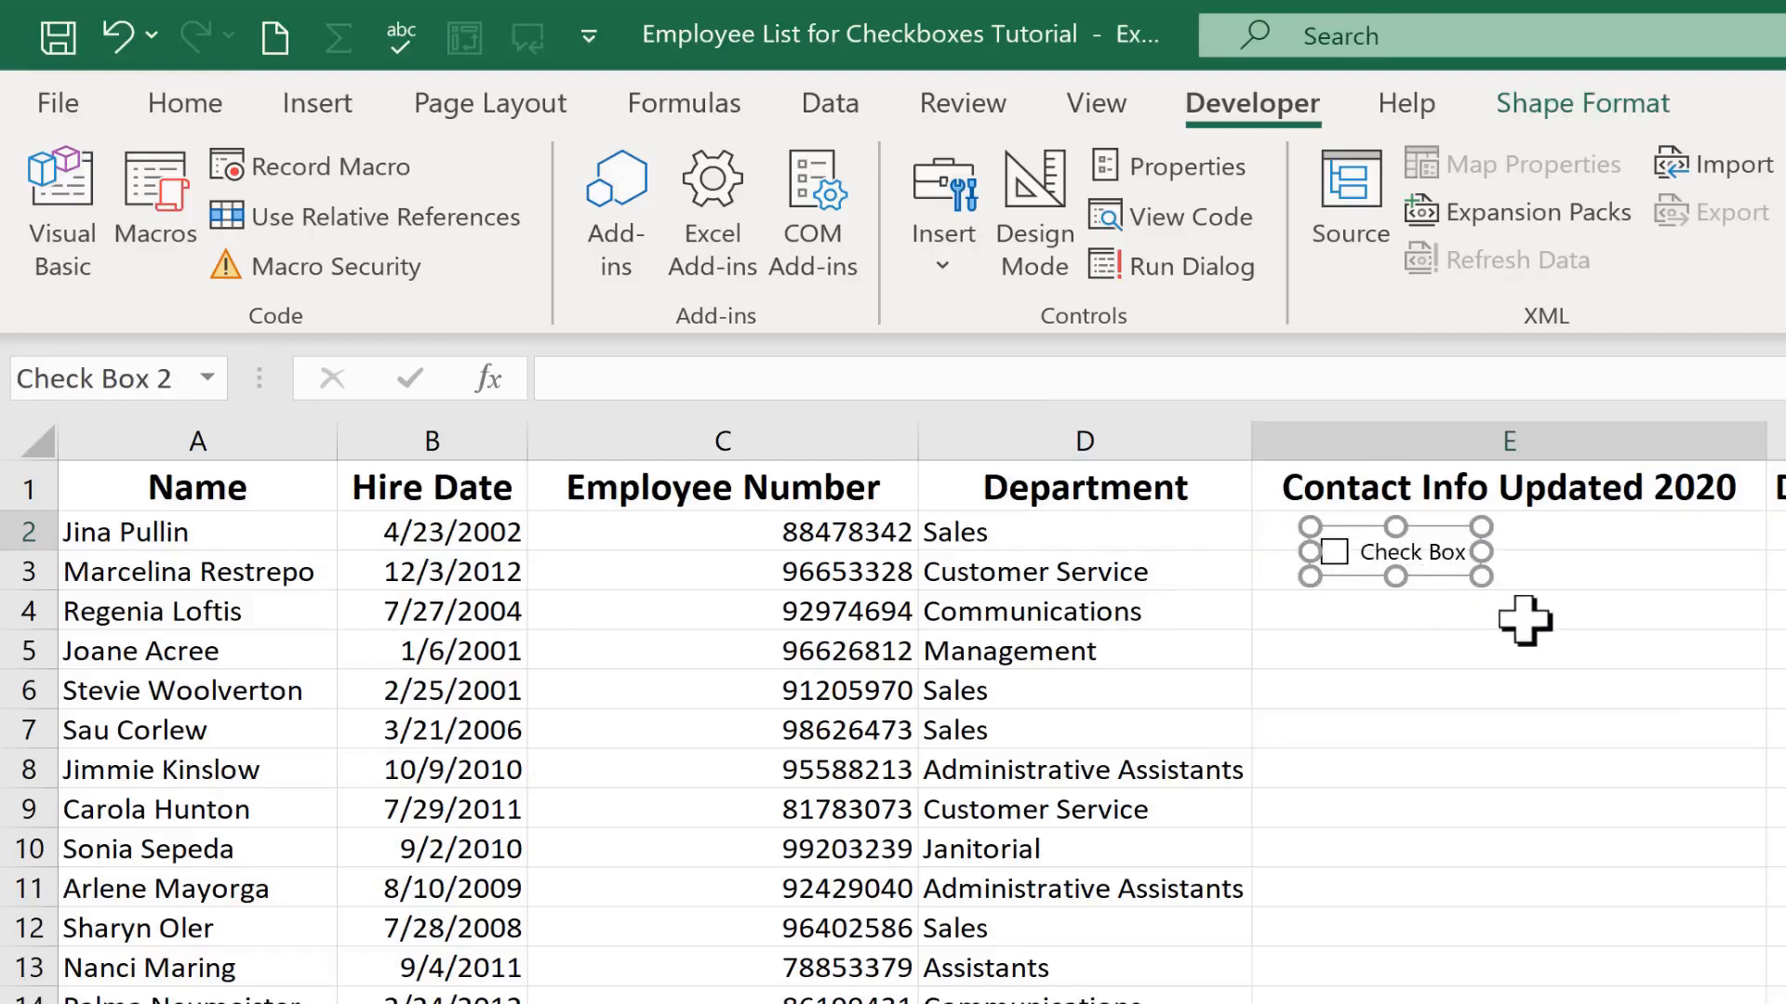
pyautogui.click(1688, 646)
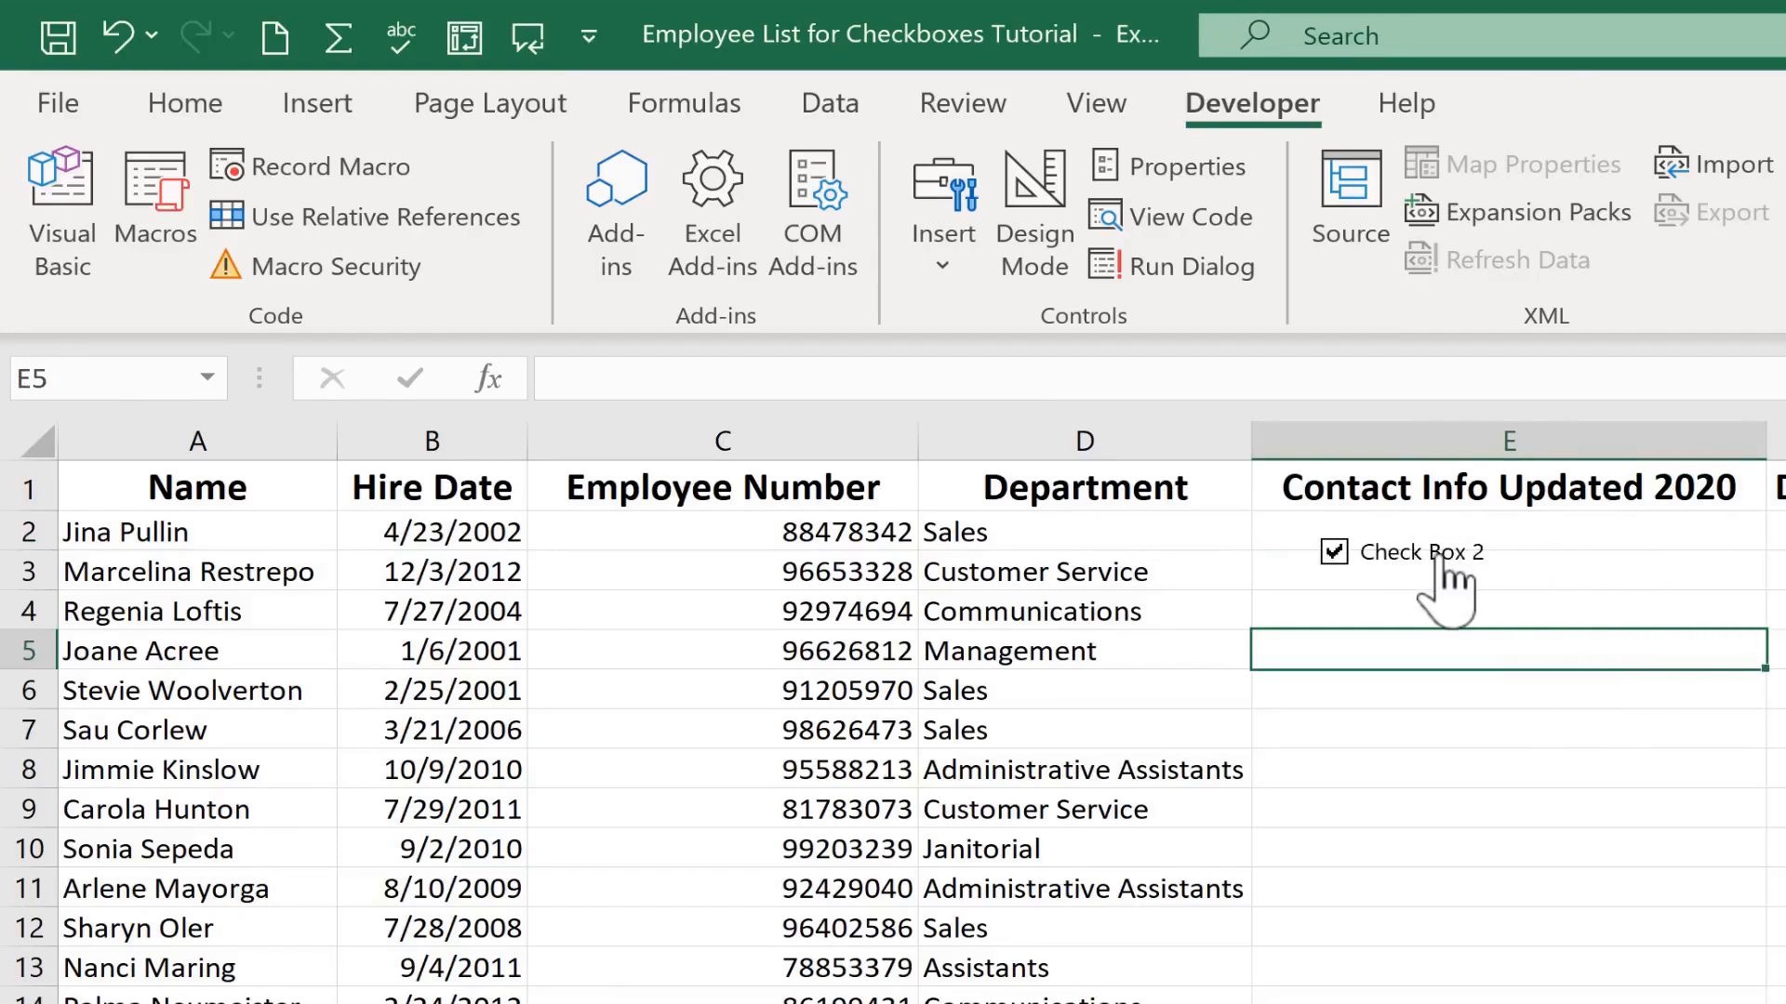
# Test the new check box by clearing and ticking it
pyautogui.click(1435, 563)
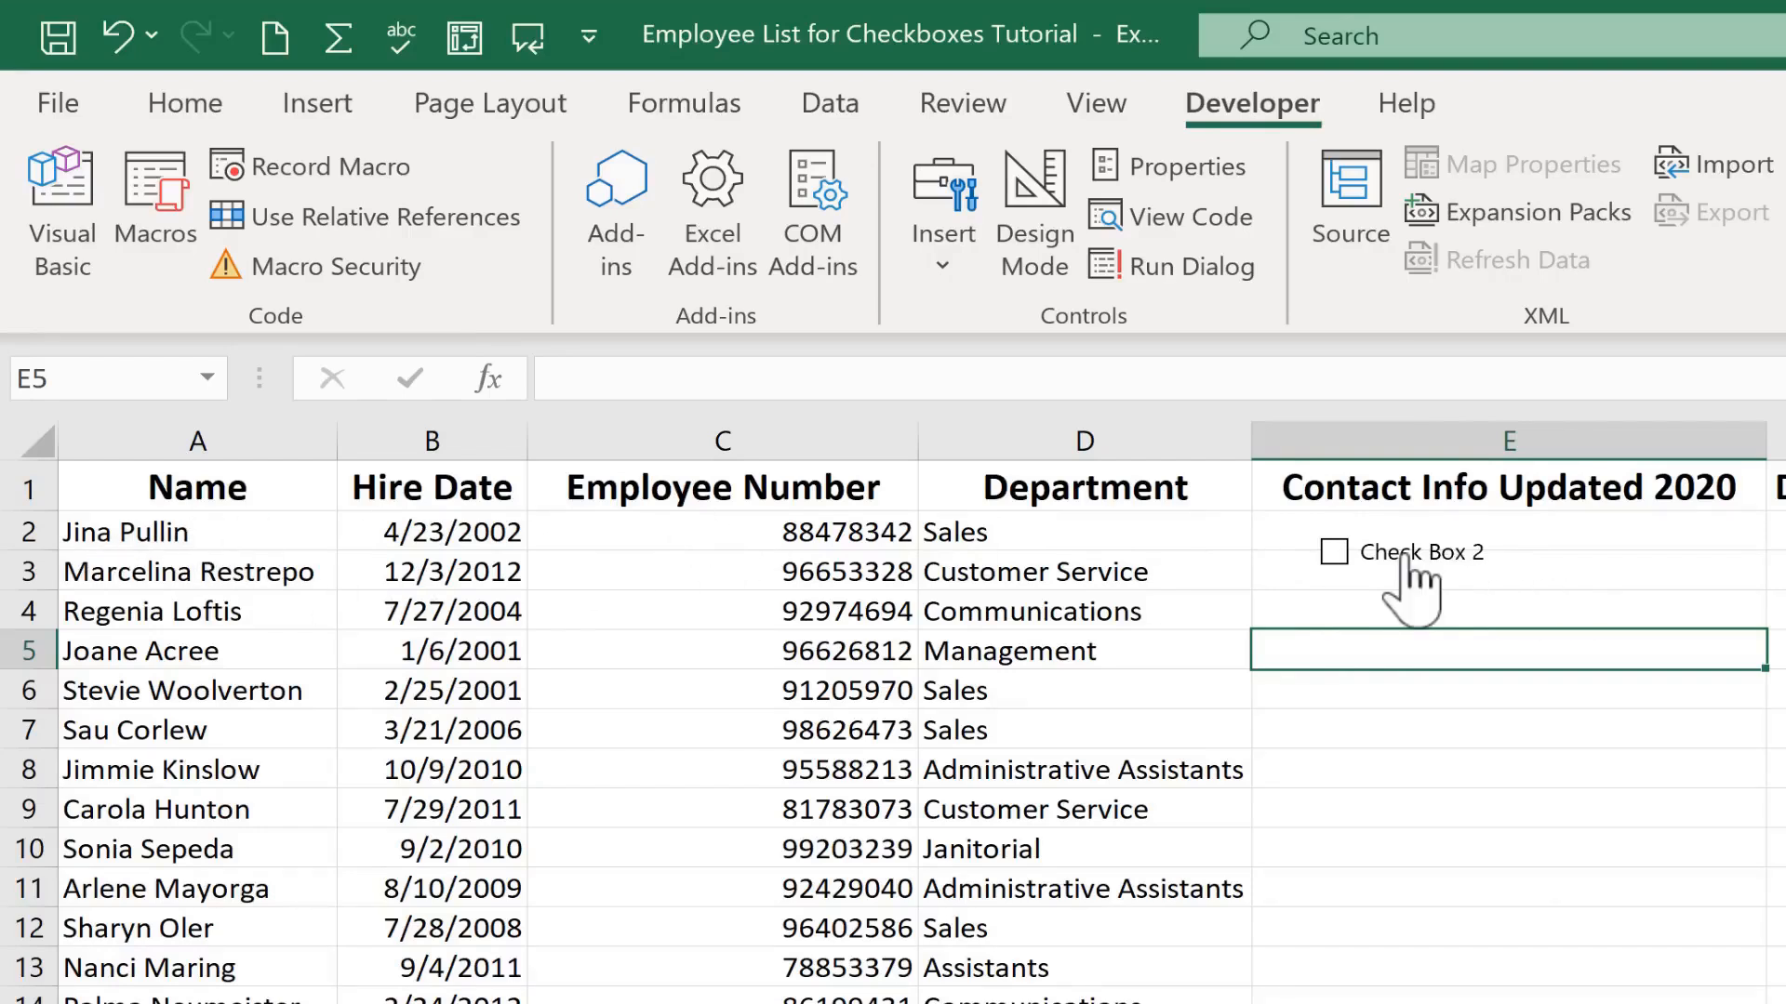
pyautogui.click(1348, 552)
# Move the check box slightly up within cell E2
pyautogui.keyDown('ctrl'); pyautogui.click(1441, 574); pyautogui.keyUp('ctrl')
pyautogui.moveTo(1441, 574); pyautogui.dragTo(1415, 543)
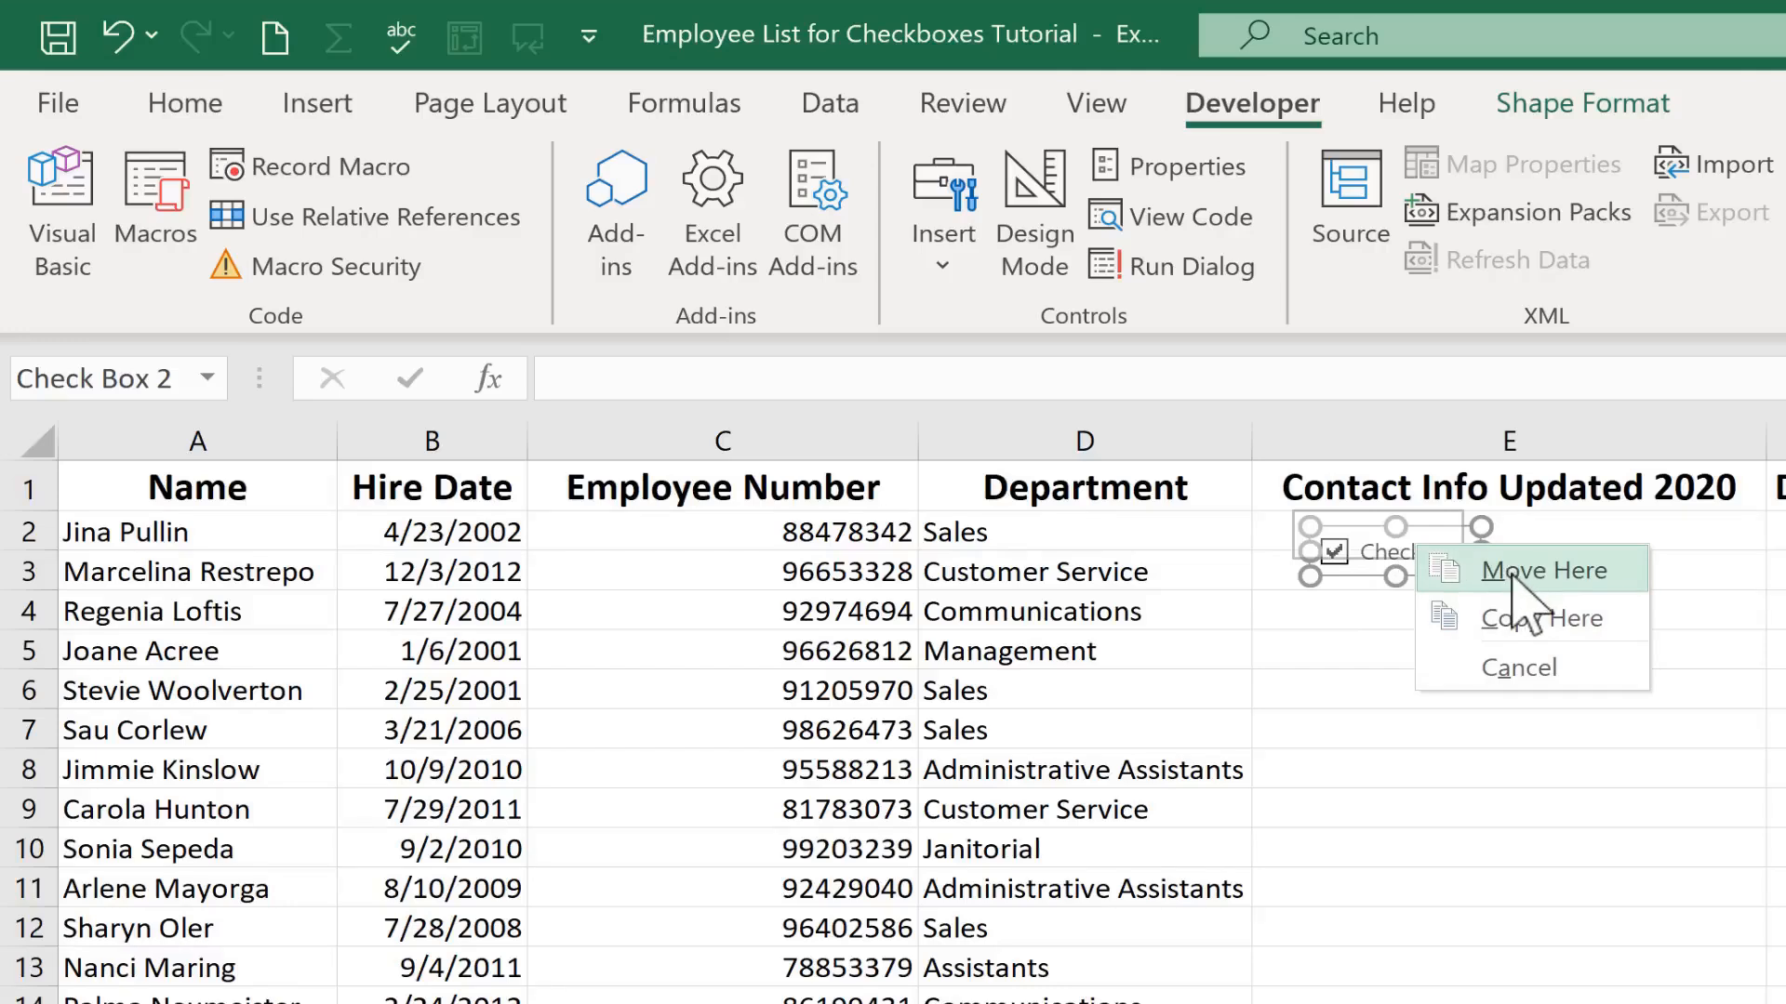
pyautogui.click(1557, 573)
pyautogui.click(1462, 615)
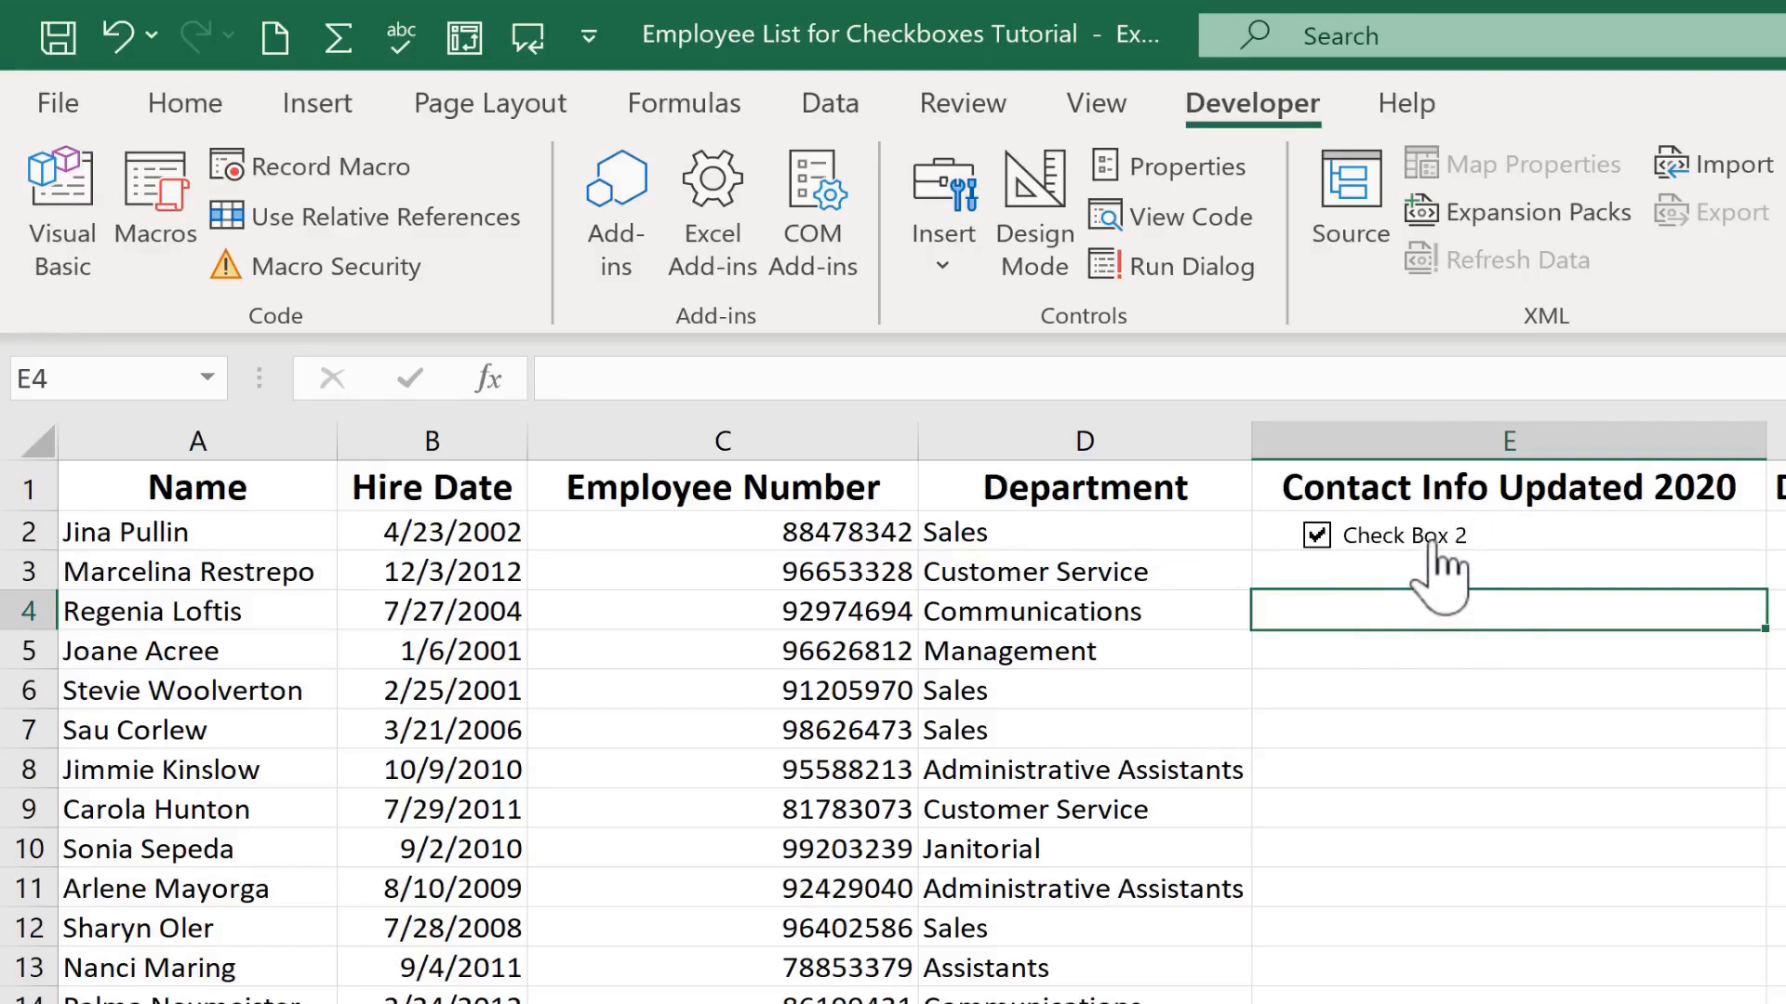
# Edit the check box label text to read Updated
pyautogui.rightClick(1404, 536)
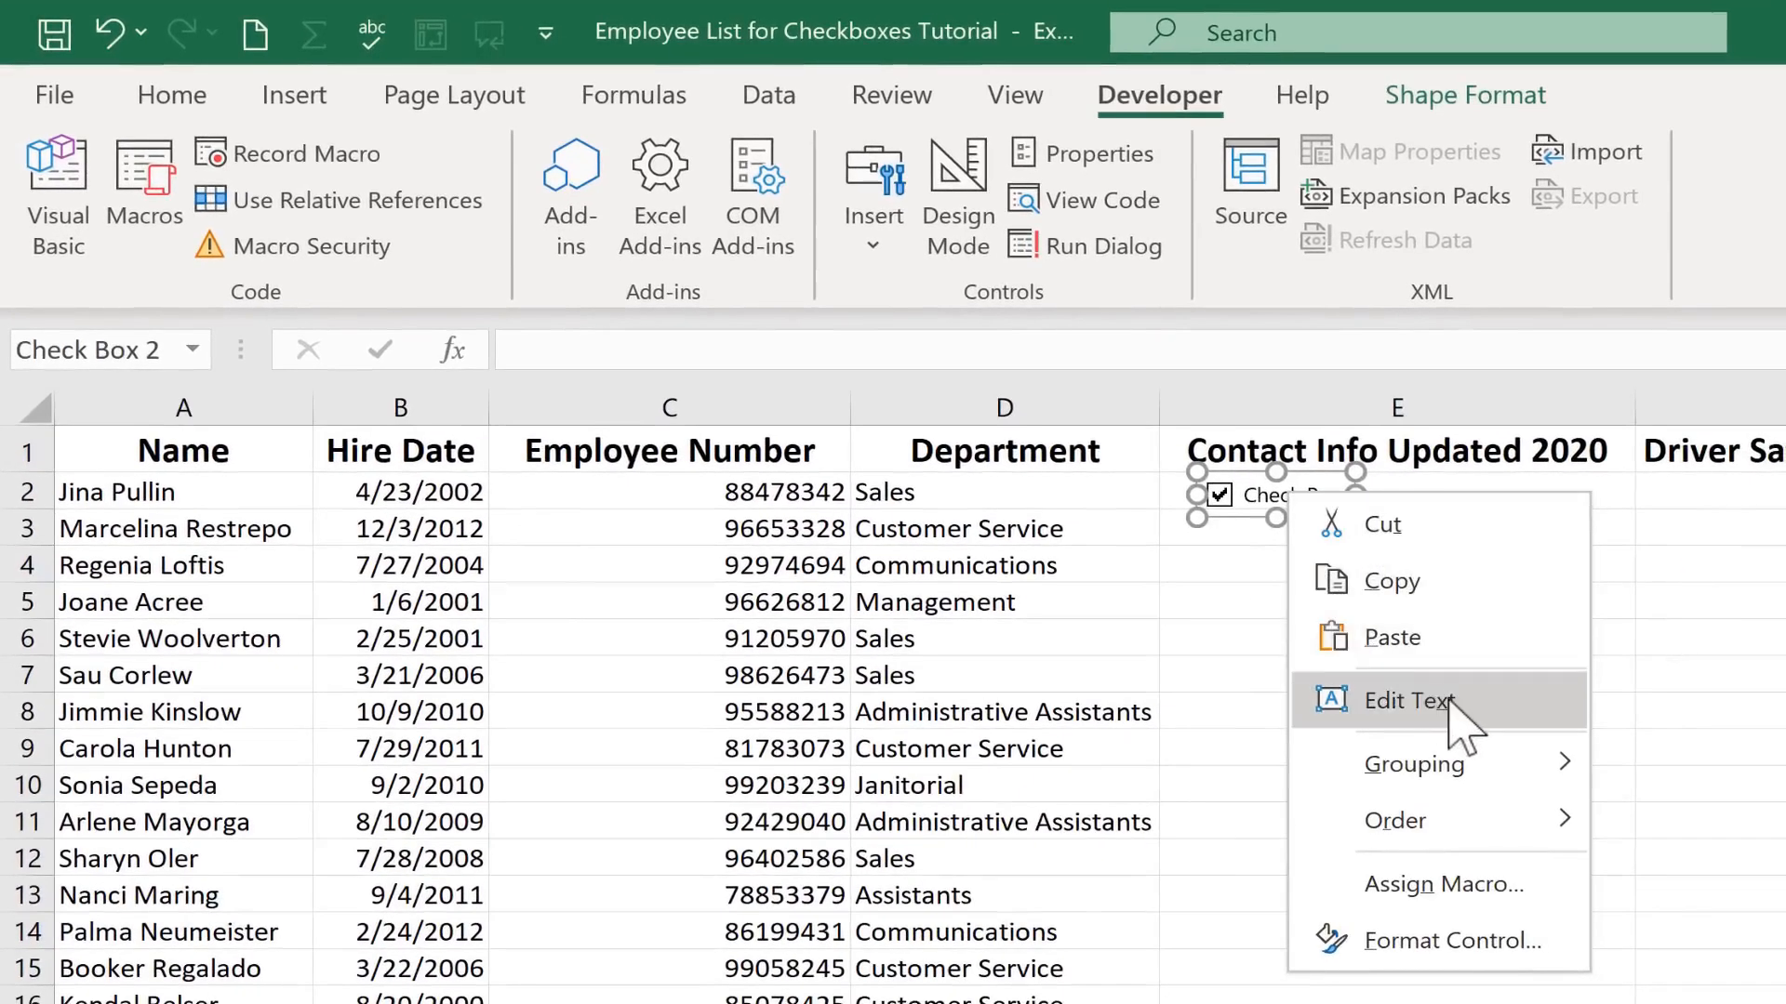
pyautogui.click(1353, 705)
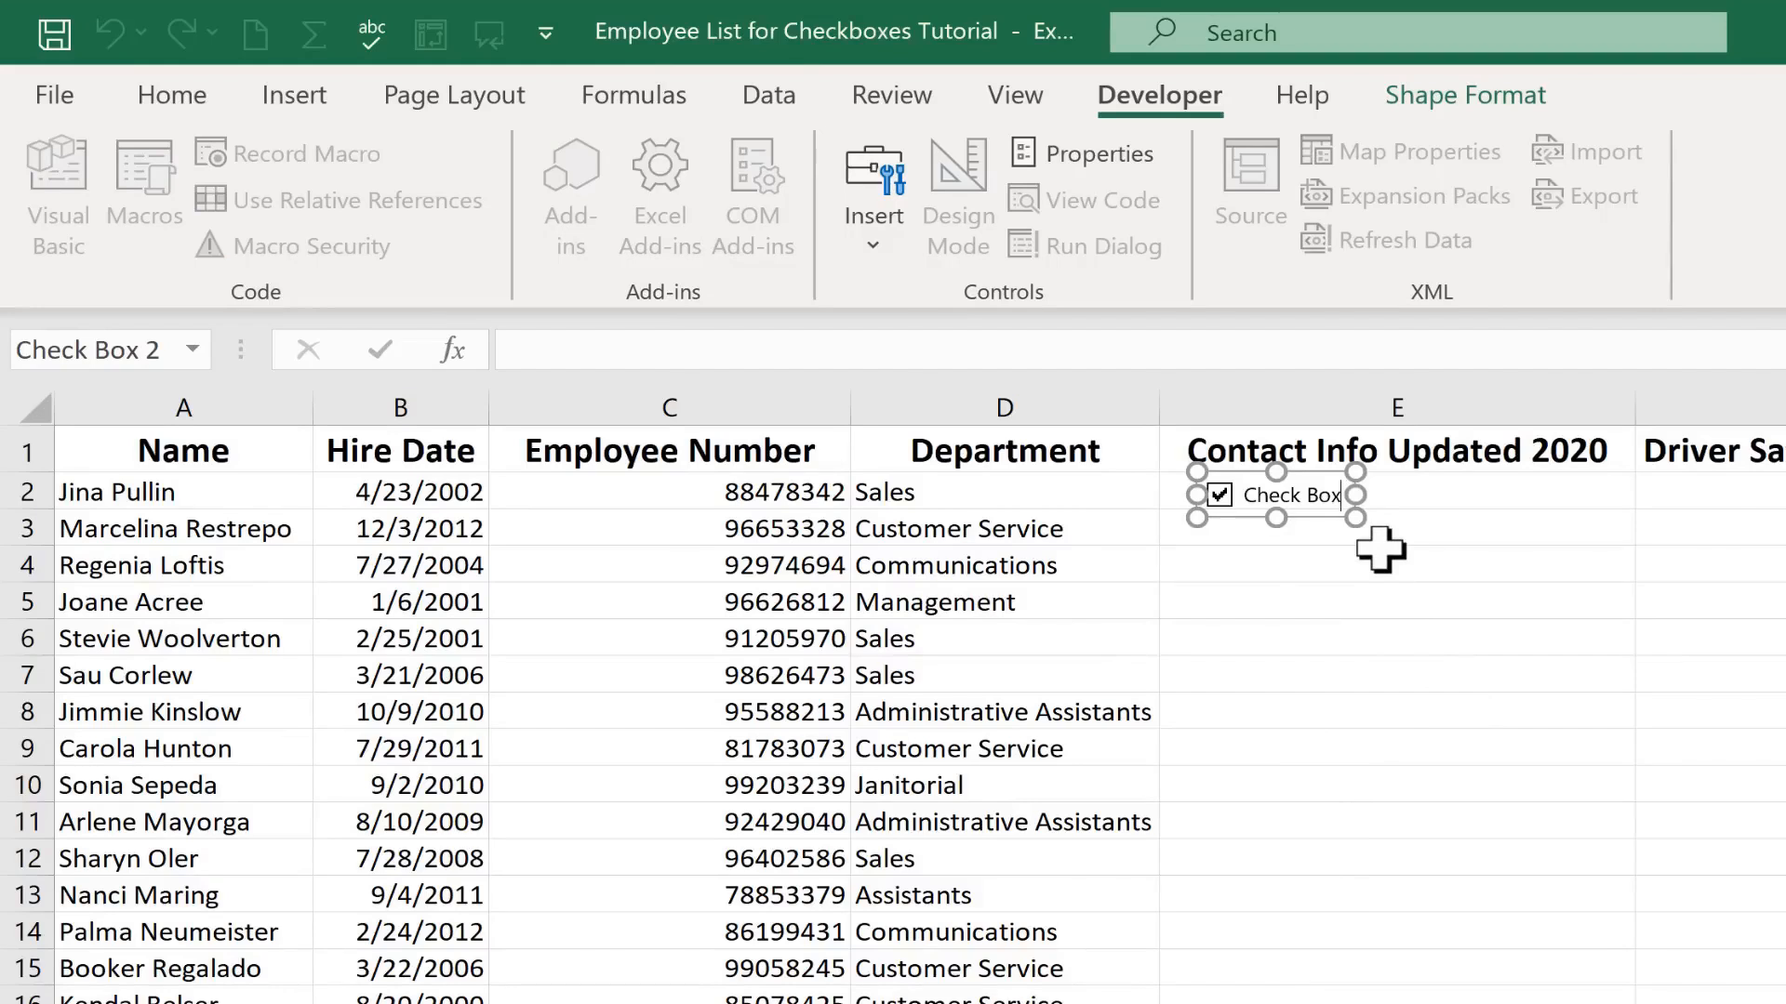
pyautogui.press('BackSpace')
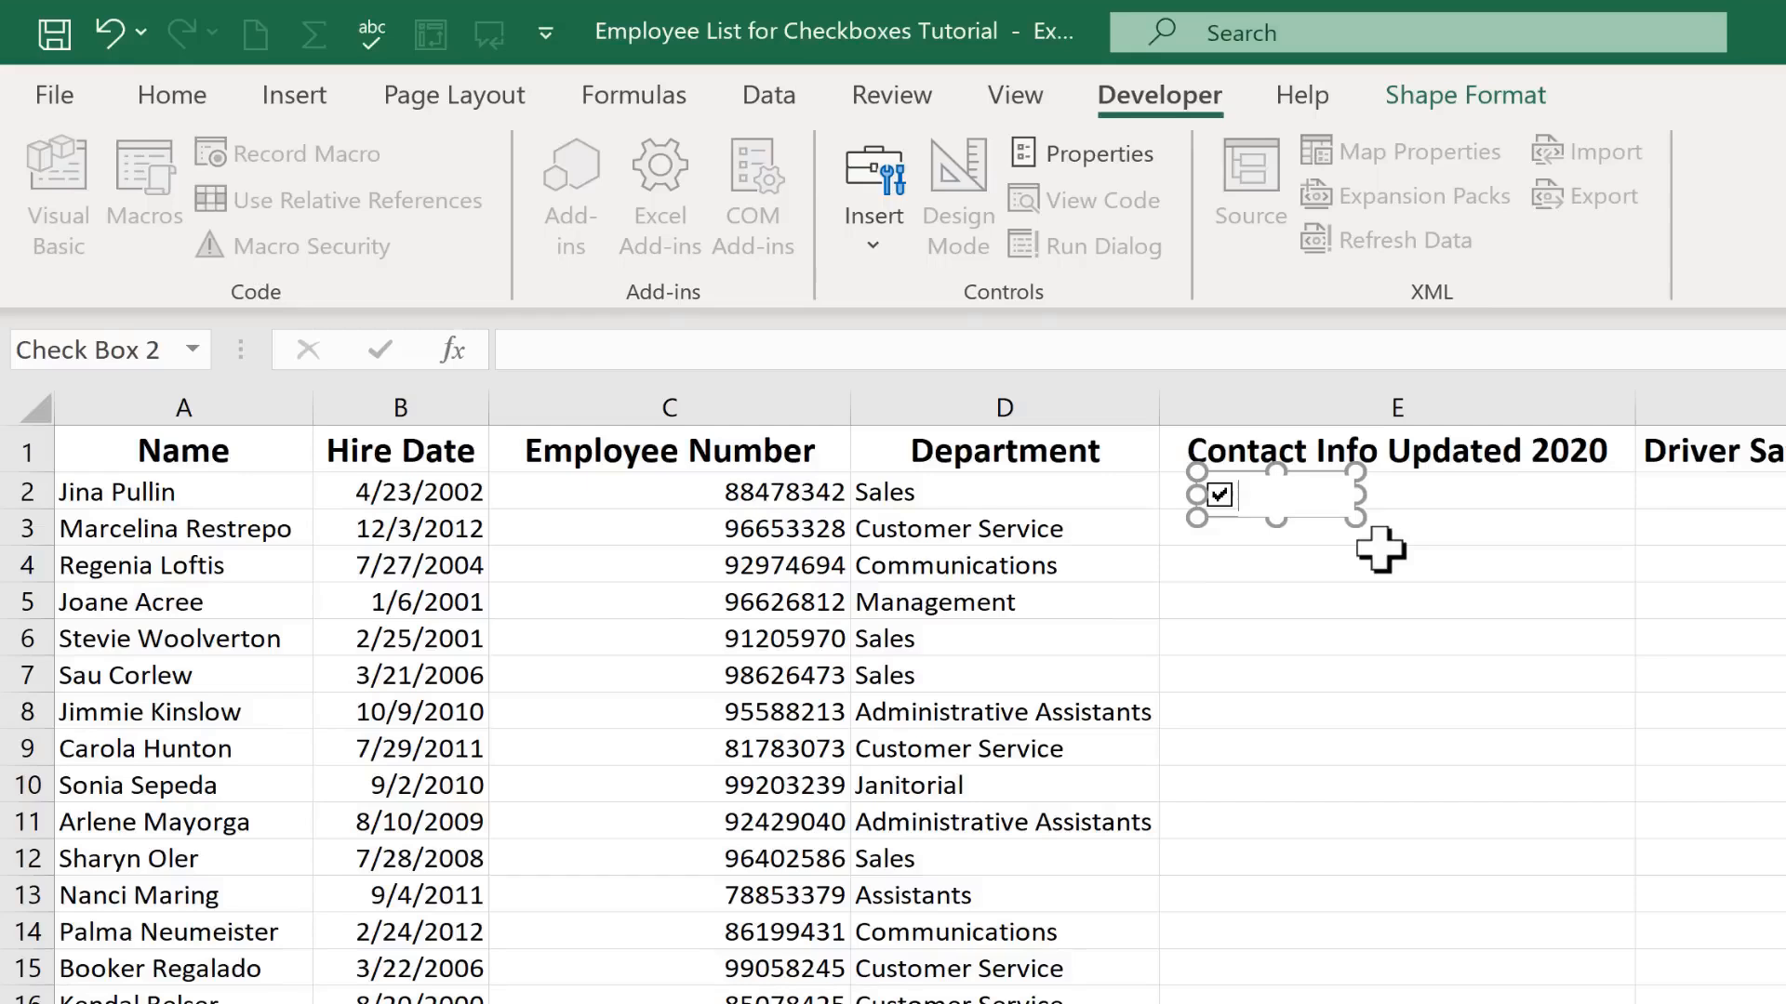
pyautogui.write('ted')
pyautogui.click(1367, 595)
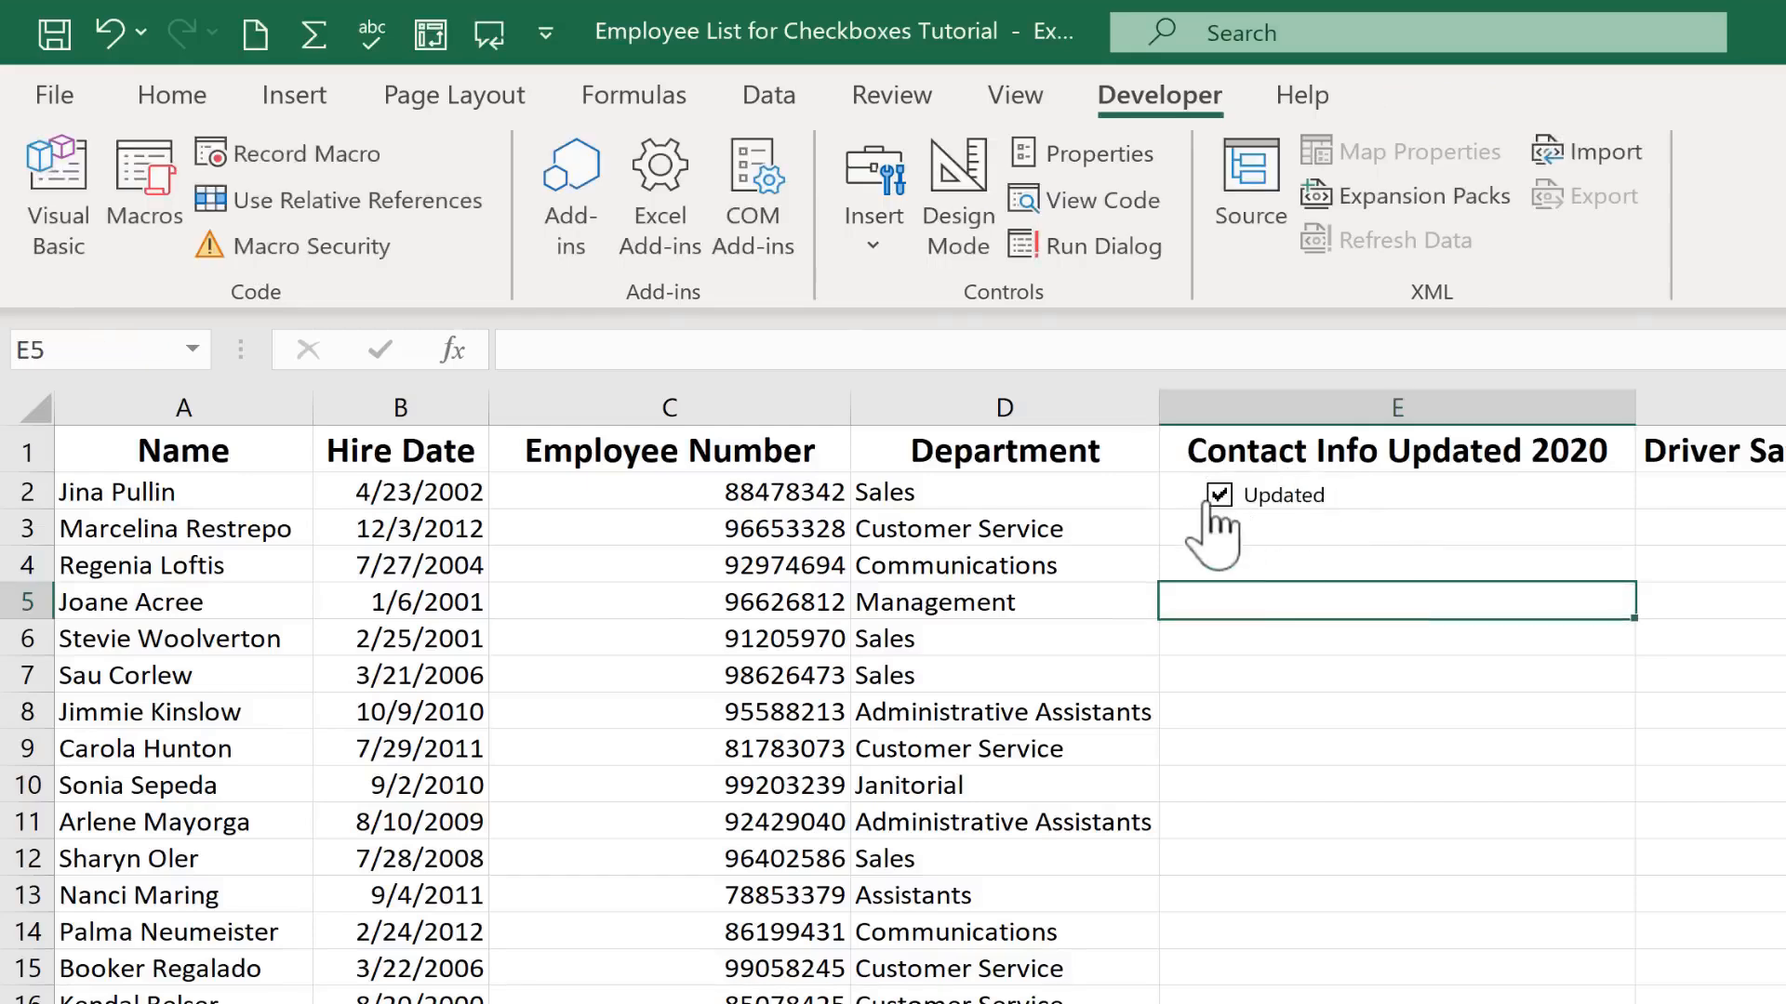
# Tick and clear the Updated check box to test it
pyautogui.click(1219, 496)
pyautogui.click(1220, 500)
pyautogui.press('Down')
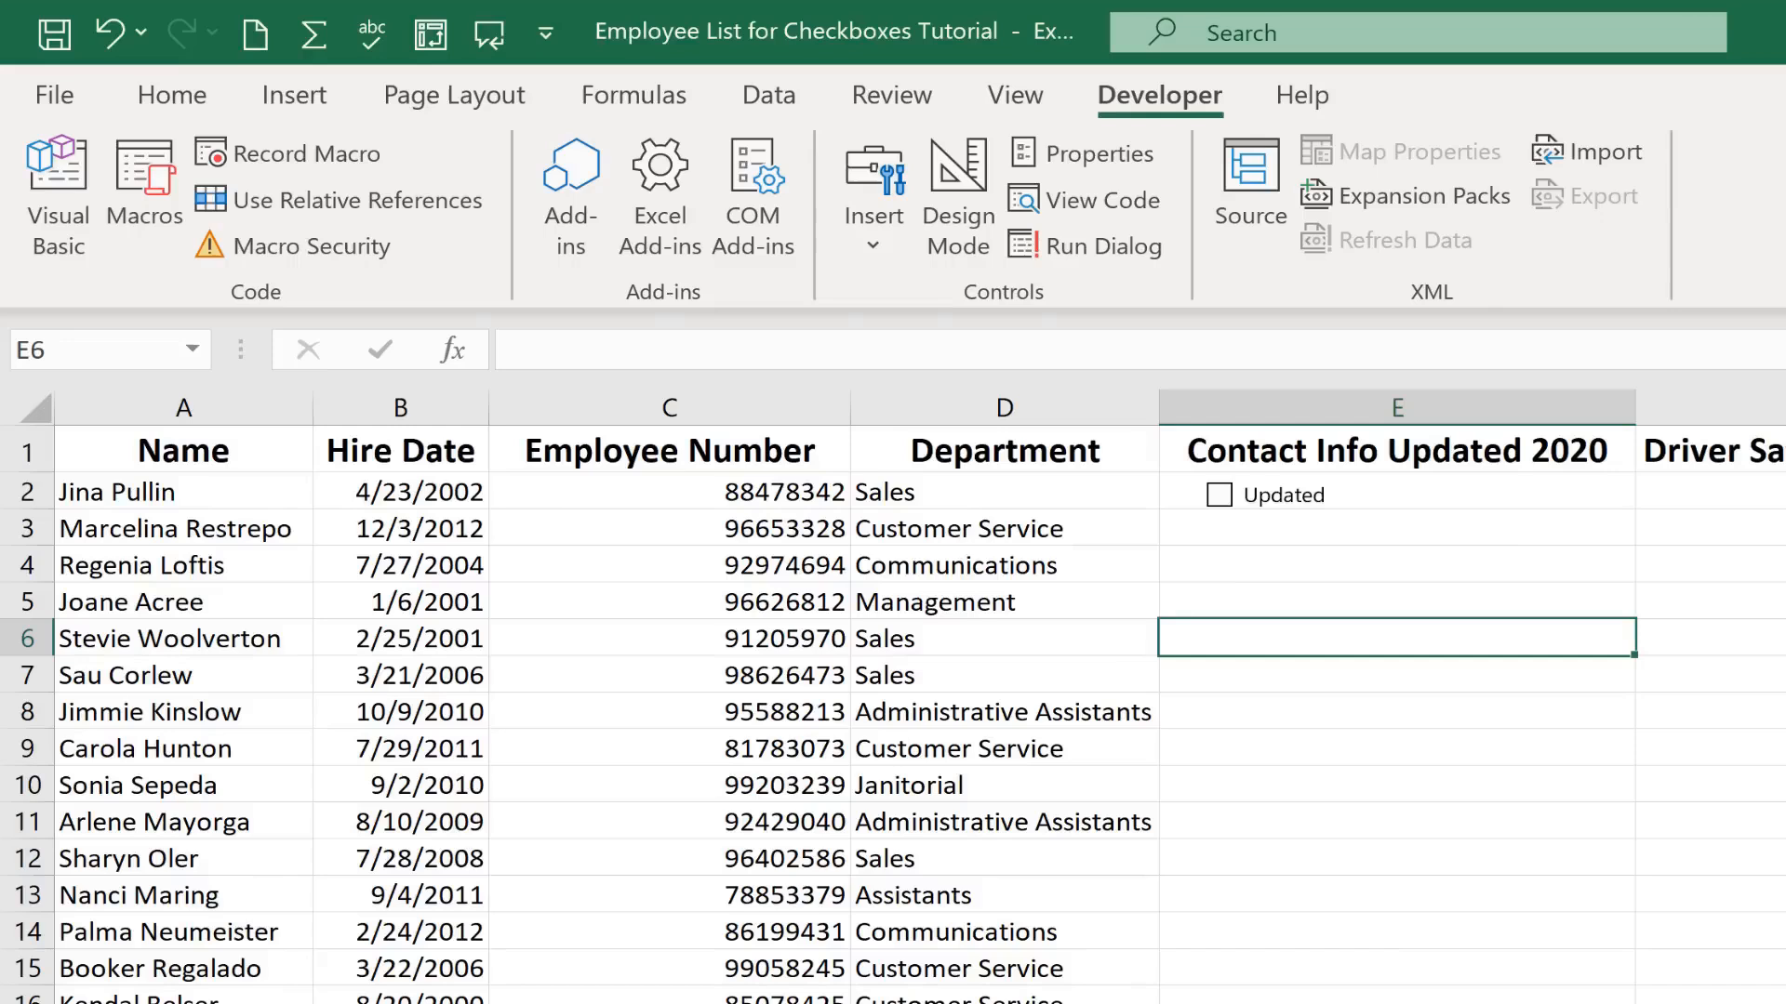
# Fill cell E2 down column E to copy the Updated check box to every employee row
pyautogui.click(1558, 494)
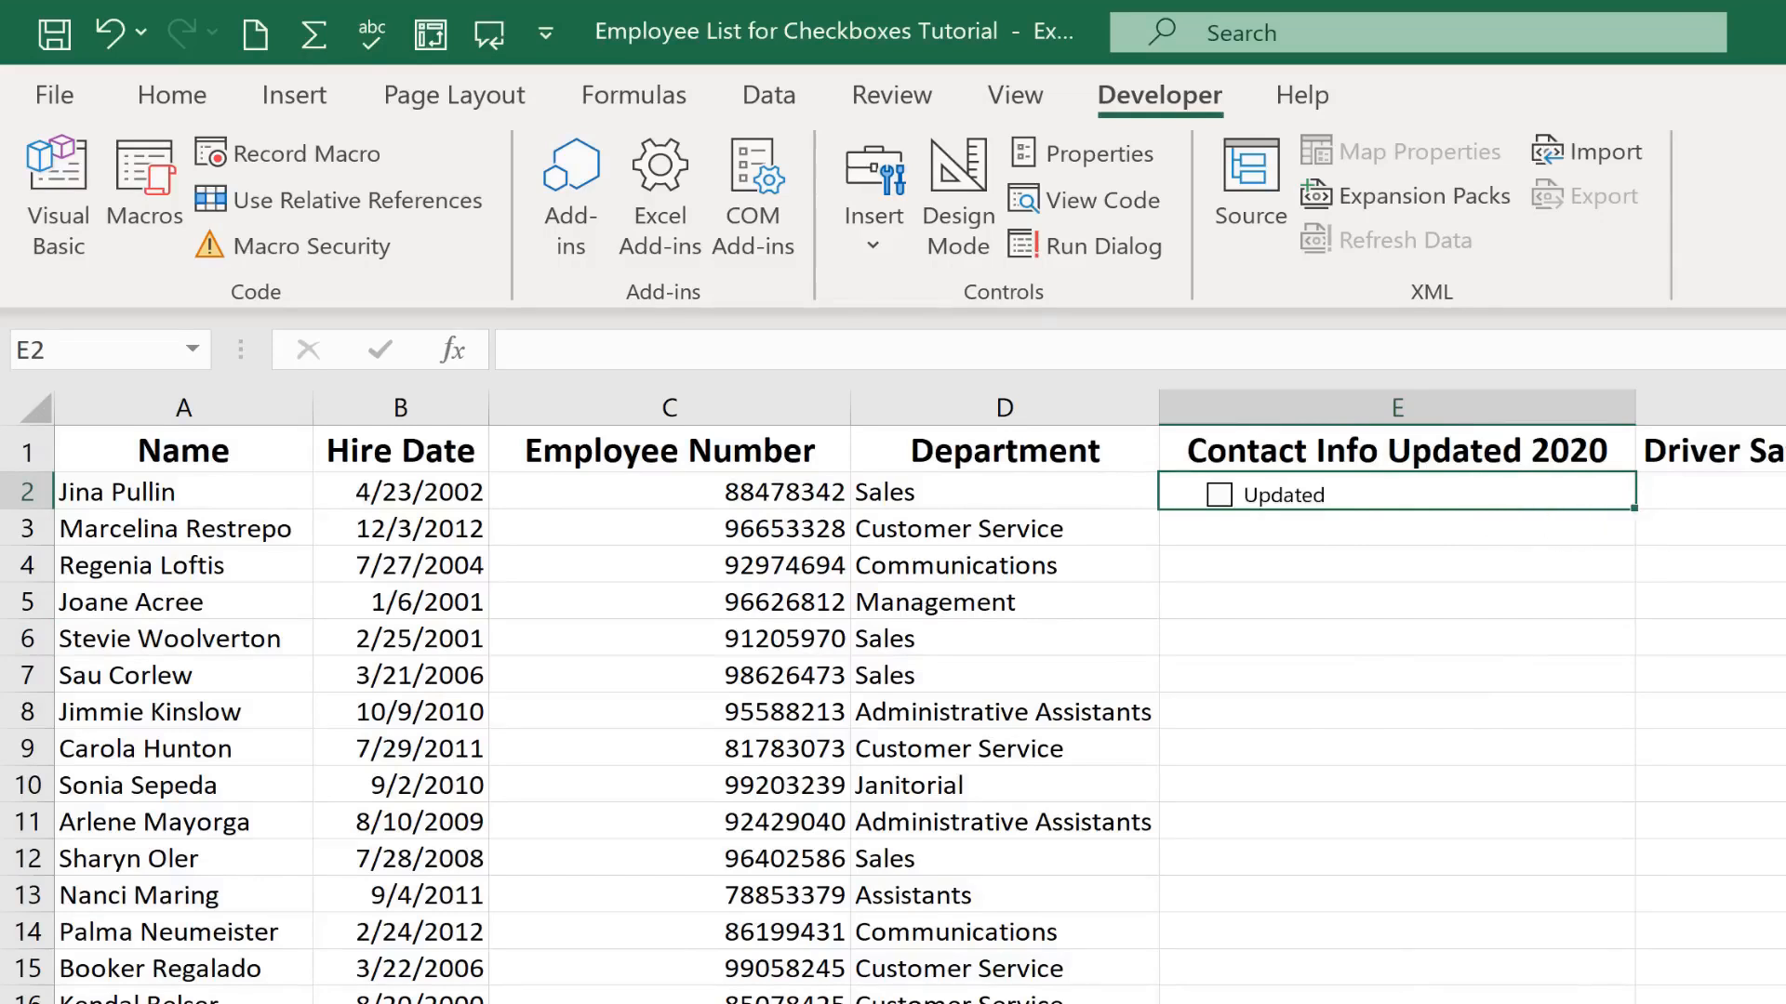
pyautogui.moveTo(1636, 524); pyautogui.dragTo(1670, 1002)
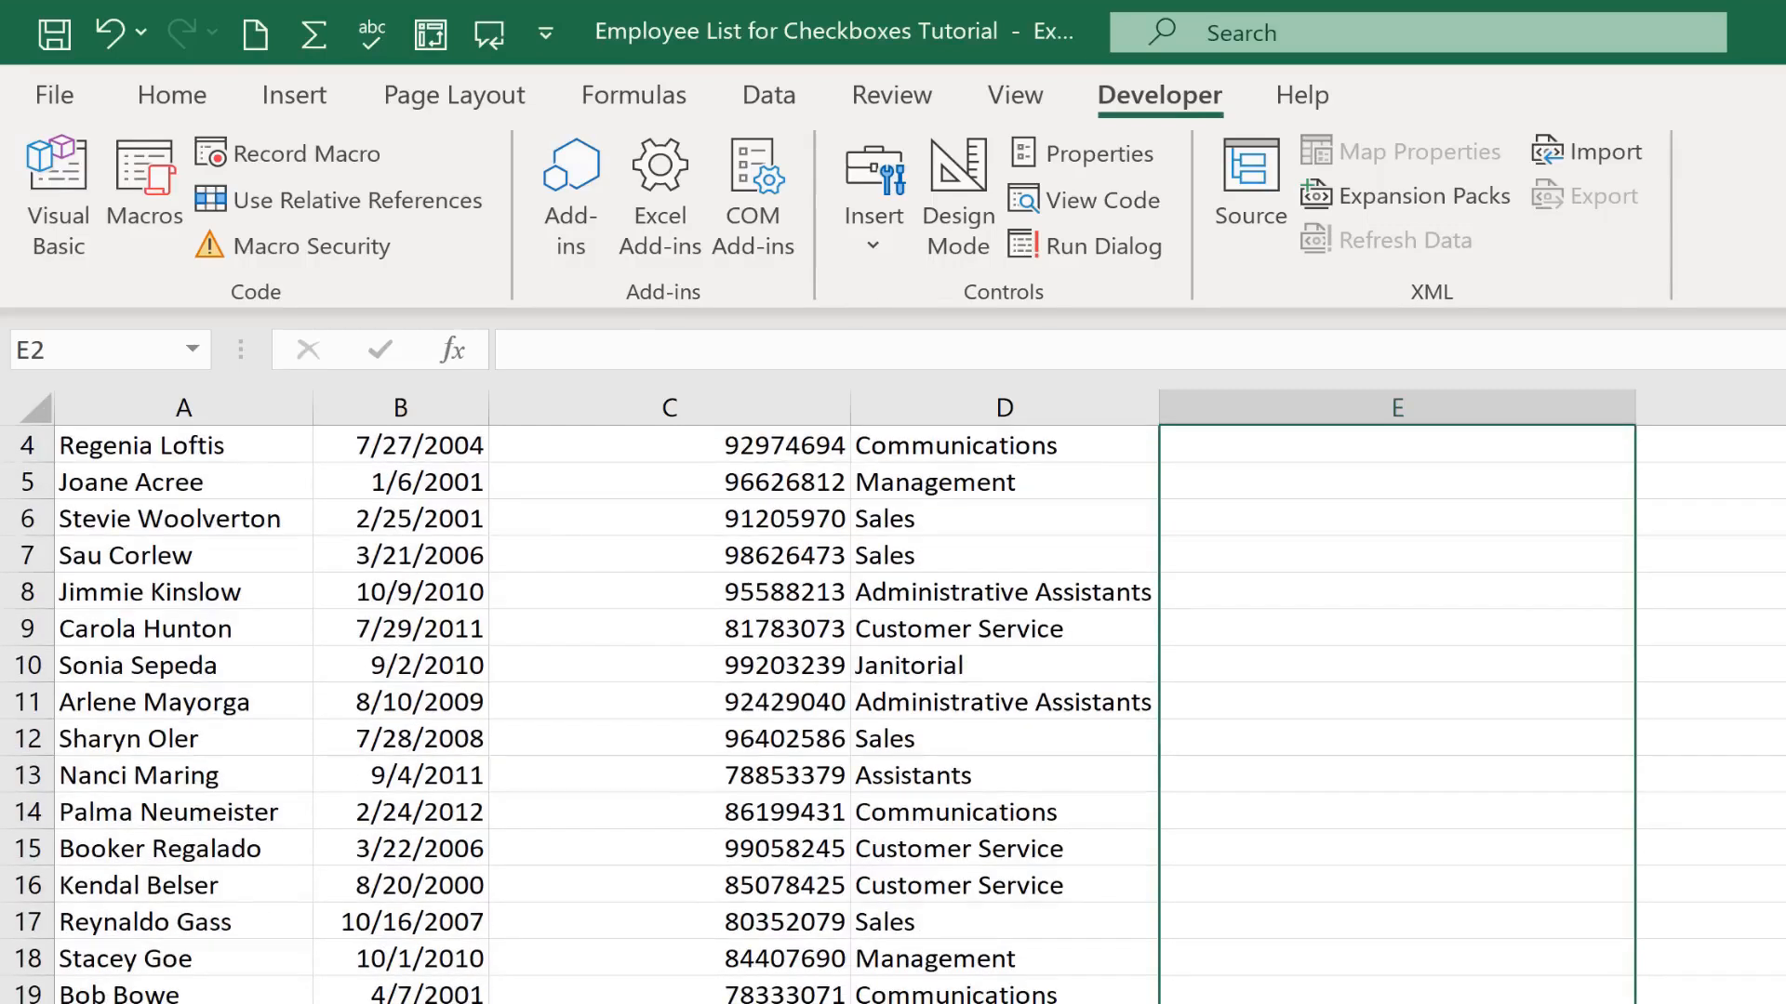
pyautogui.click(1674, 922)
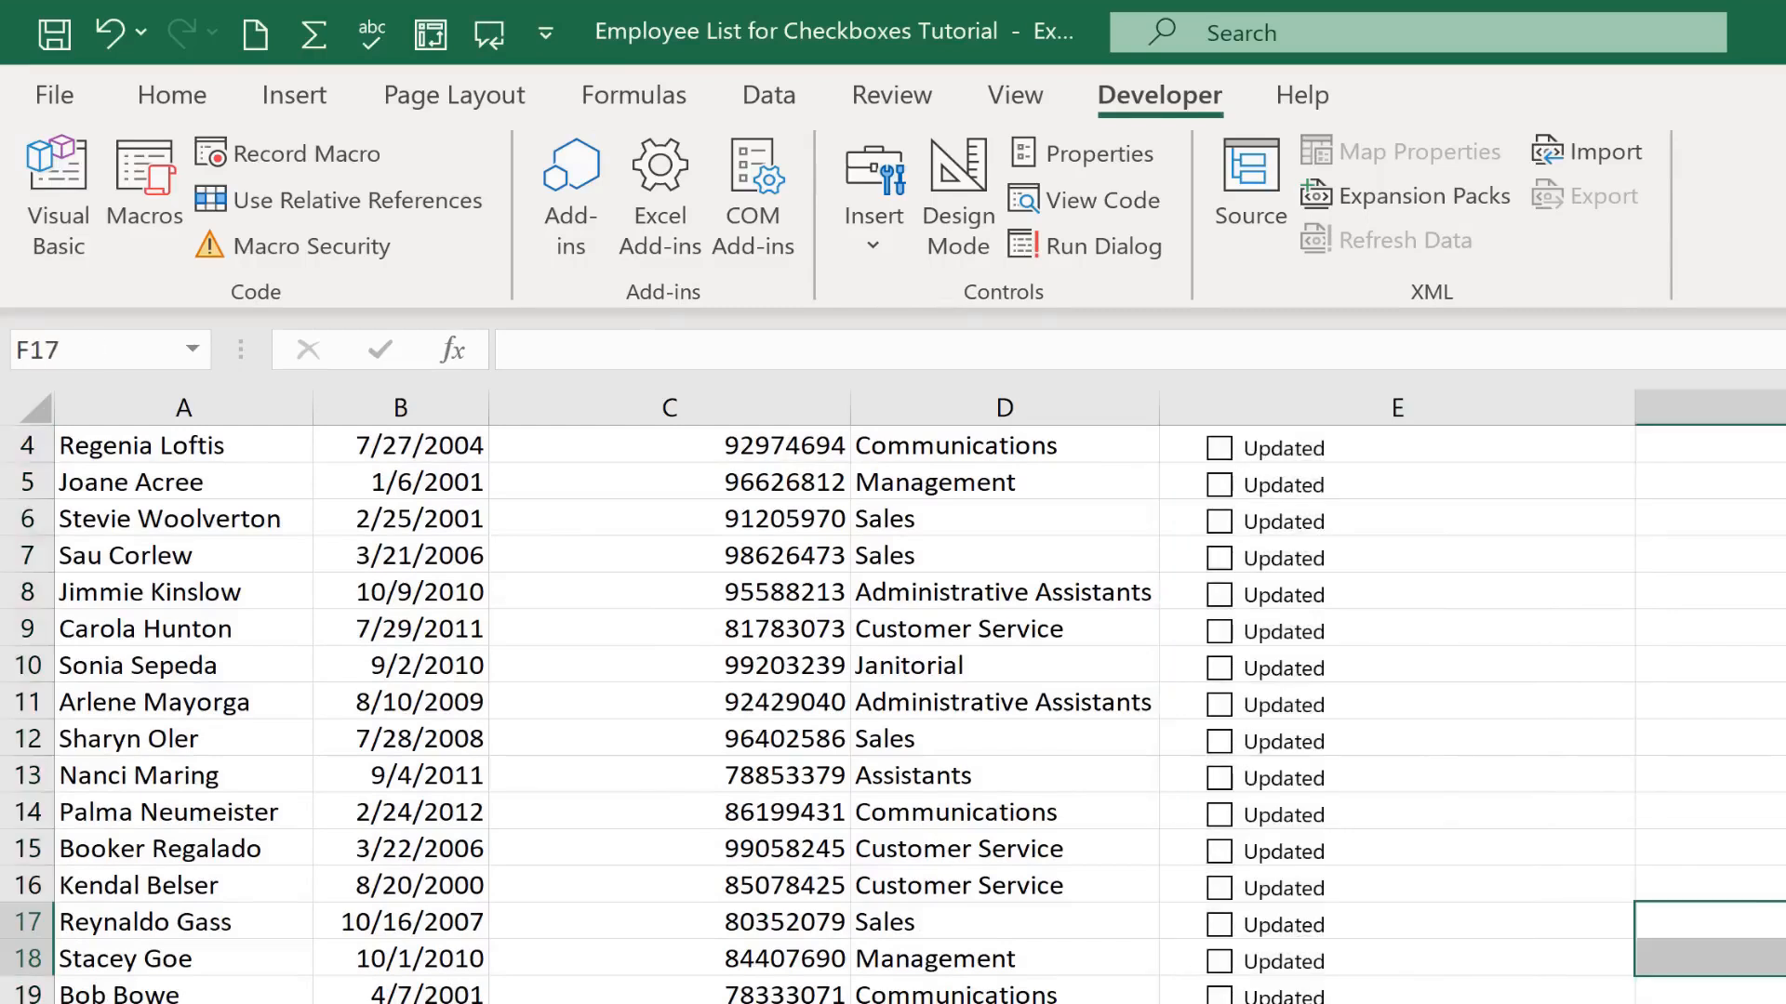
pyautogui.scroll(1, 1534, 781)
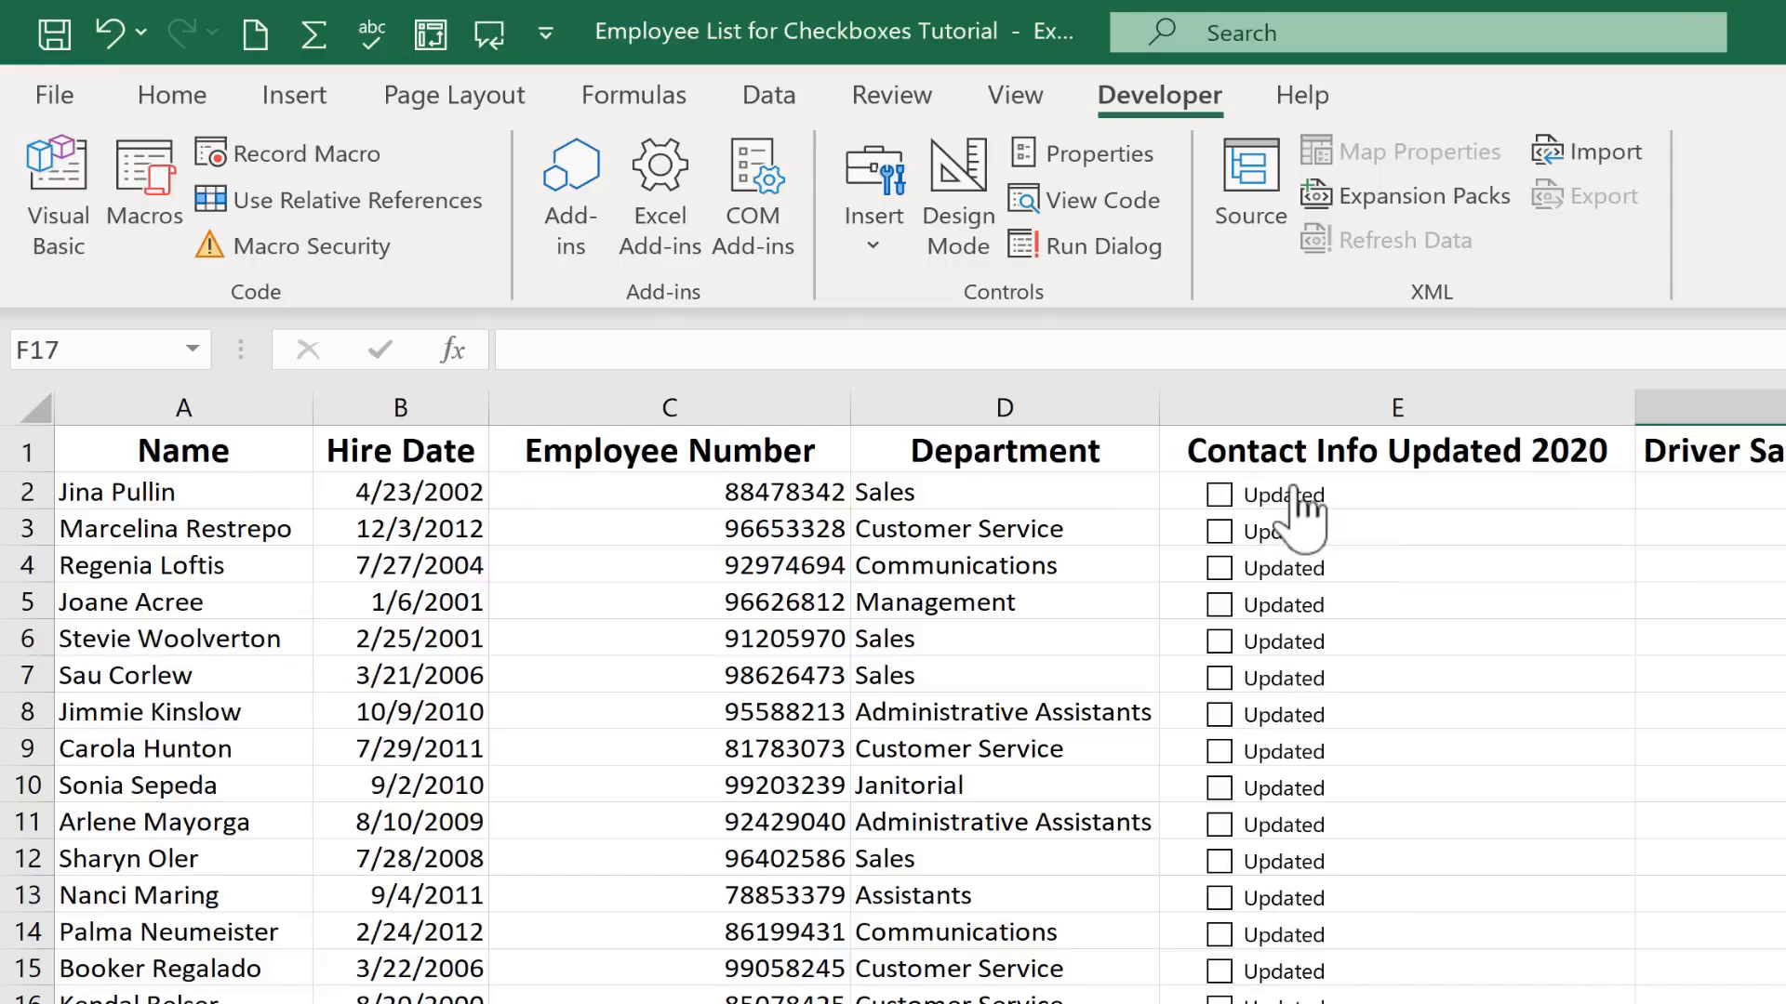
# Tick the Updated check boxes for rows 4, 6, 8, 9, 15 and 18
pyautogui.click(1222, 570)
pyautogui.click(1221, 641)
pyautogui.click(1220, 752)
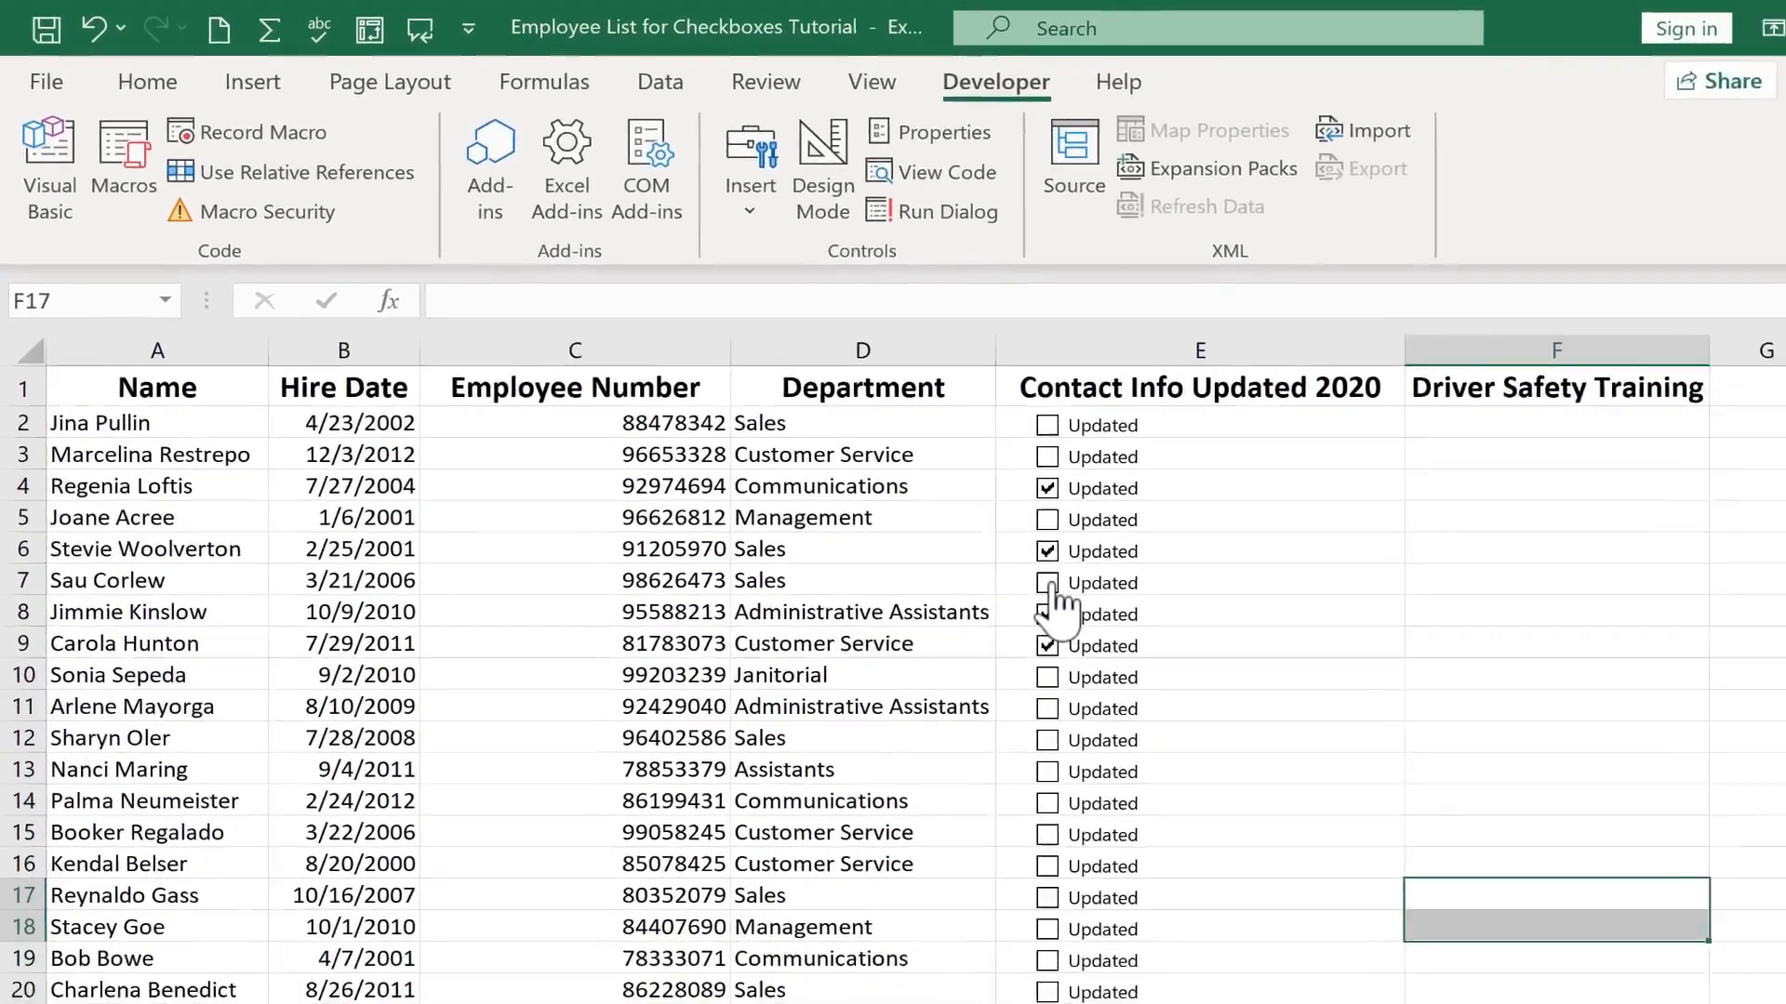
pyautogui.click(1047, 614)
pyautogui.click(1047, 834)
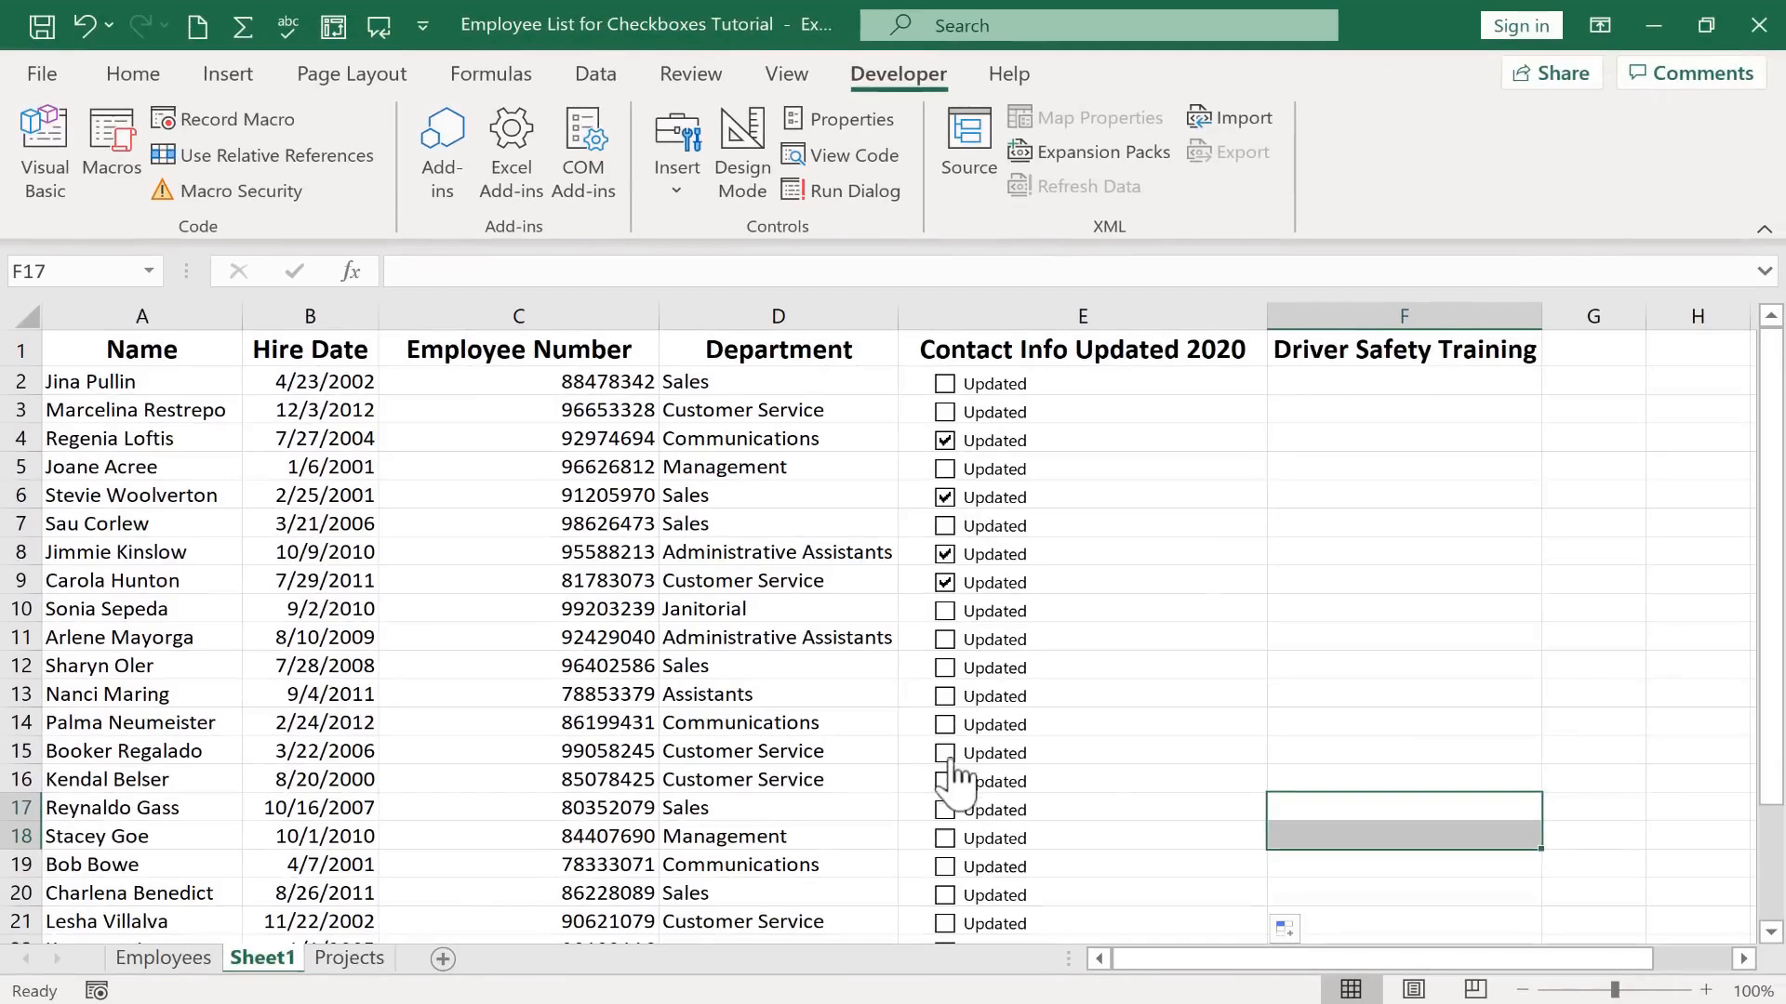
pyautogui.click(946, 837)
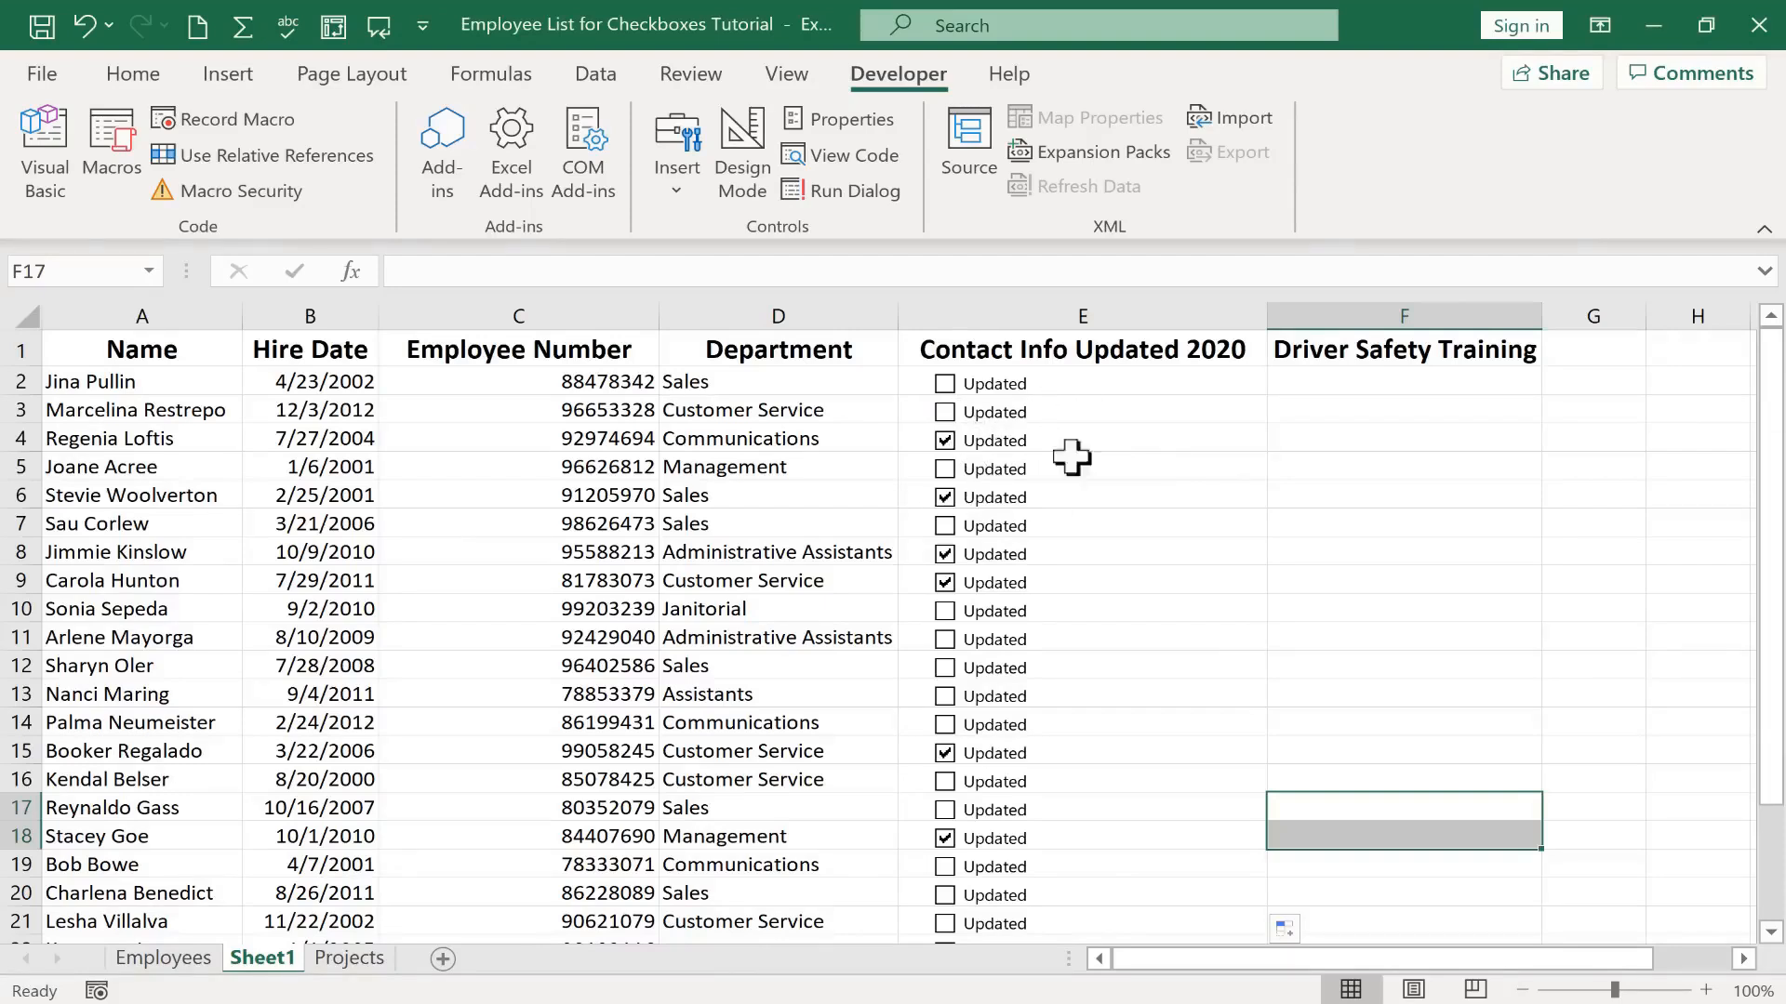
# Insert a Form Control check box in cell F2 under the Driver Safety Training heading
pyautogui.click(1372, 379)
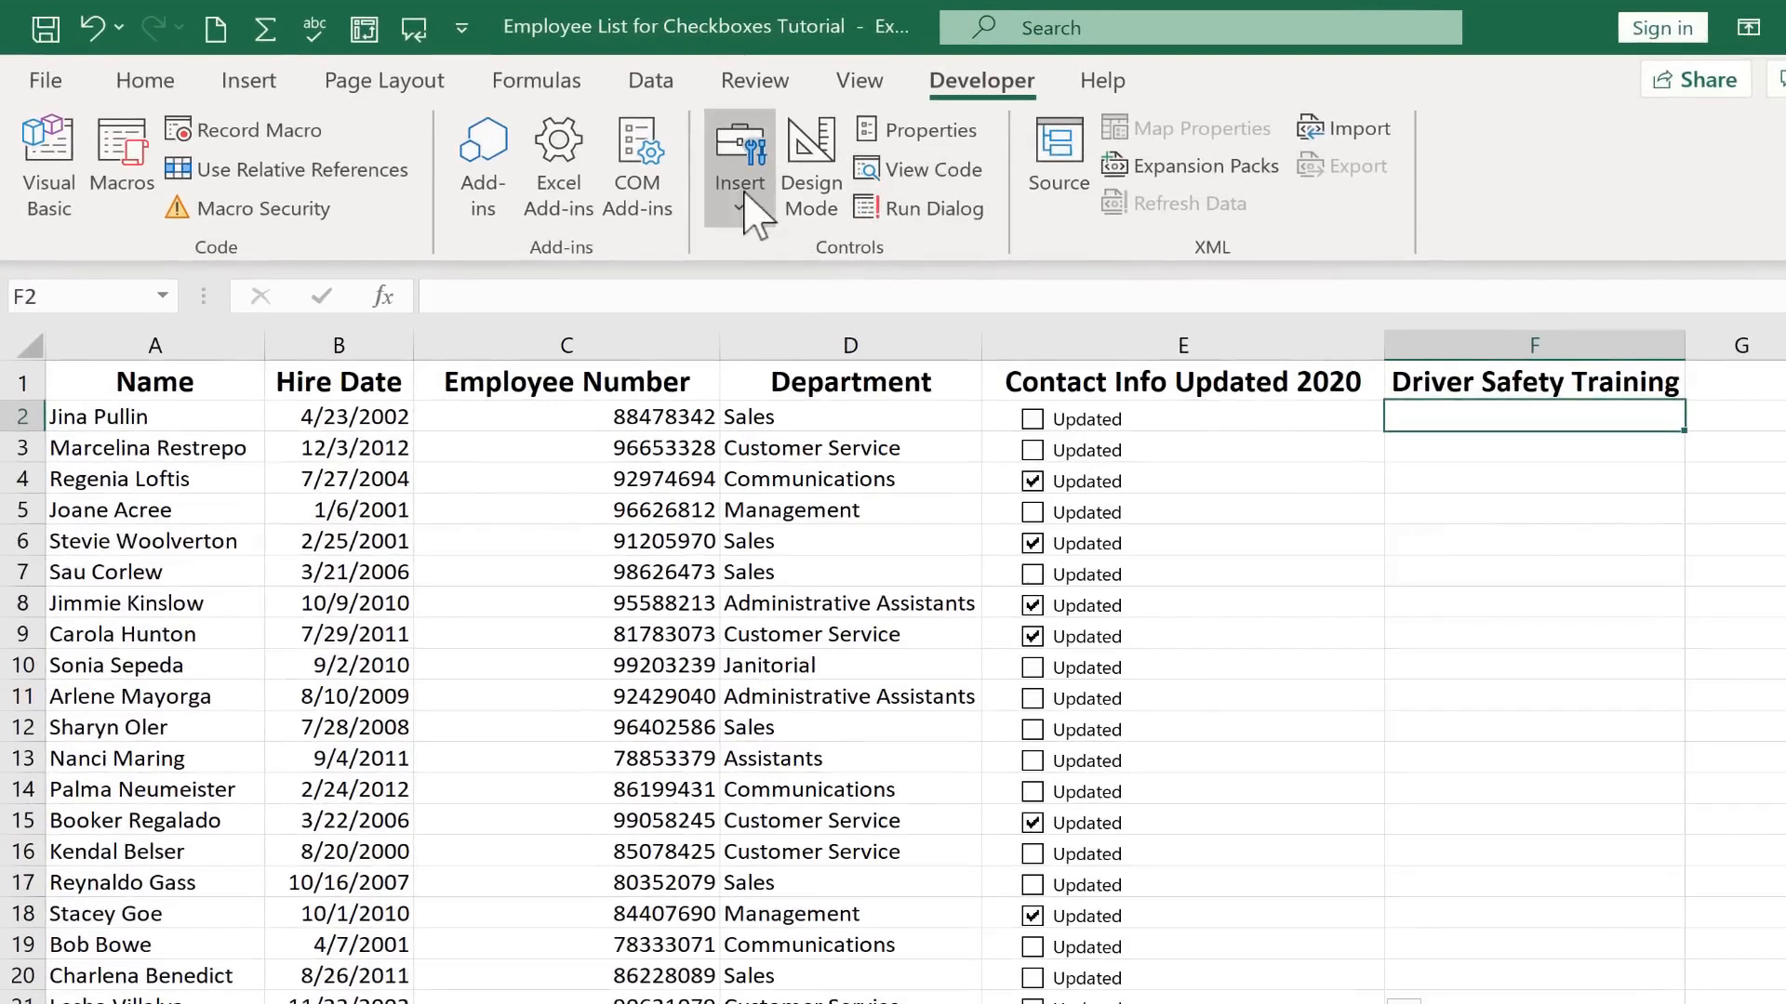
pyautogui.click(747, 223)
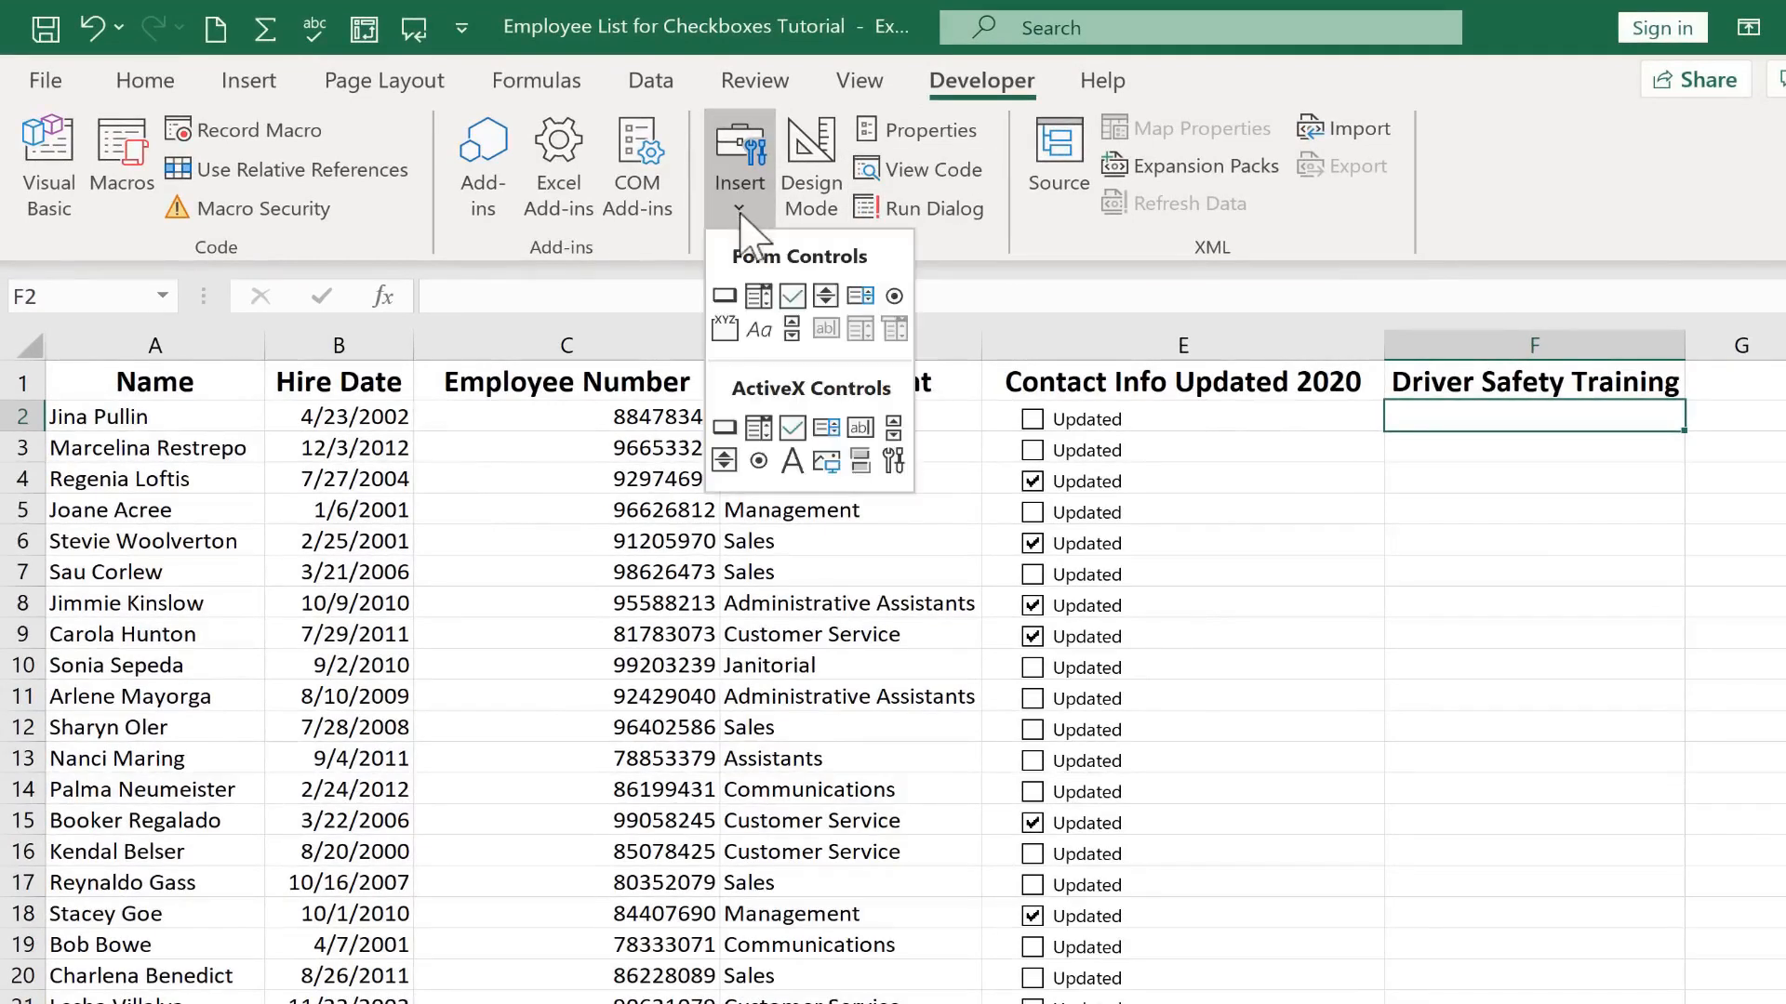
pyautogui.click(803, 296)
pyautogui.click(1515, 417)
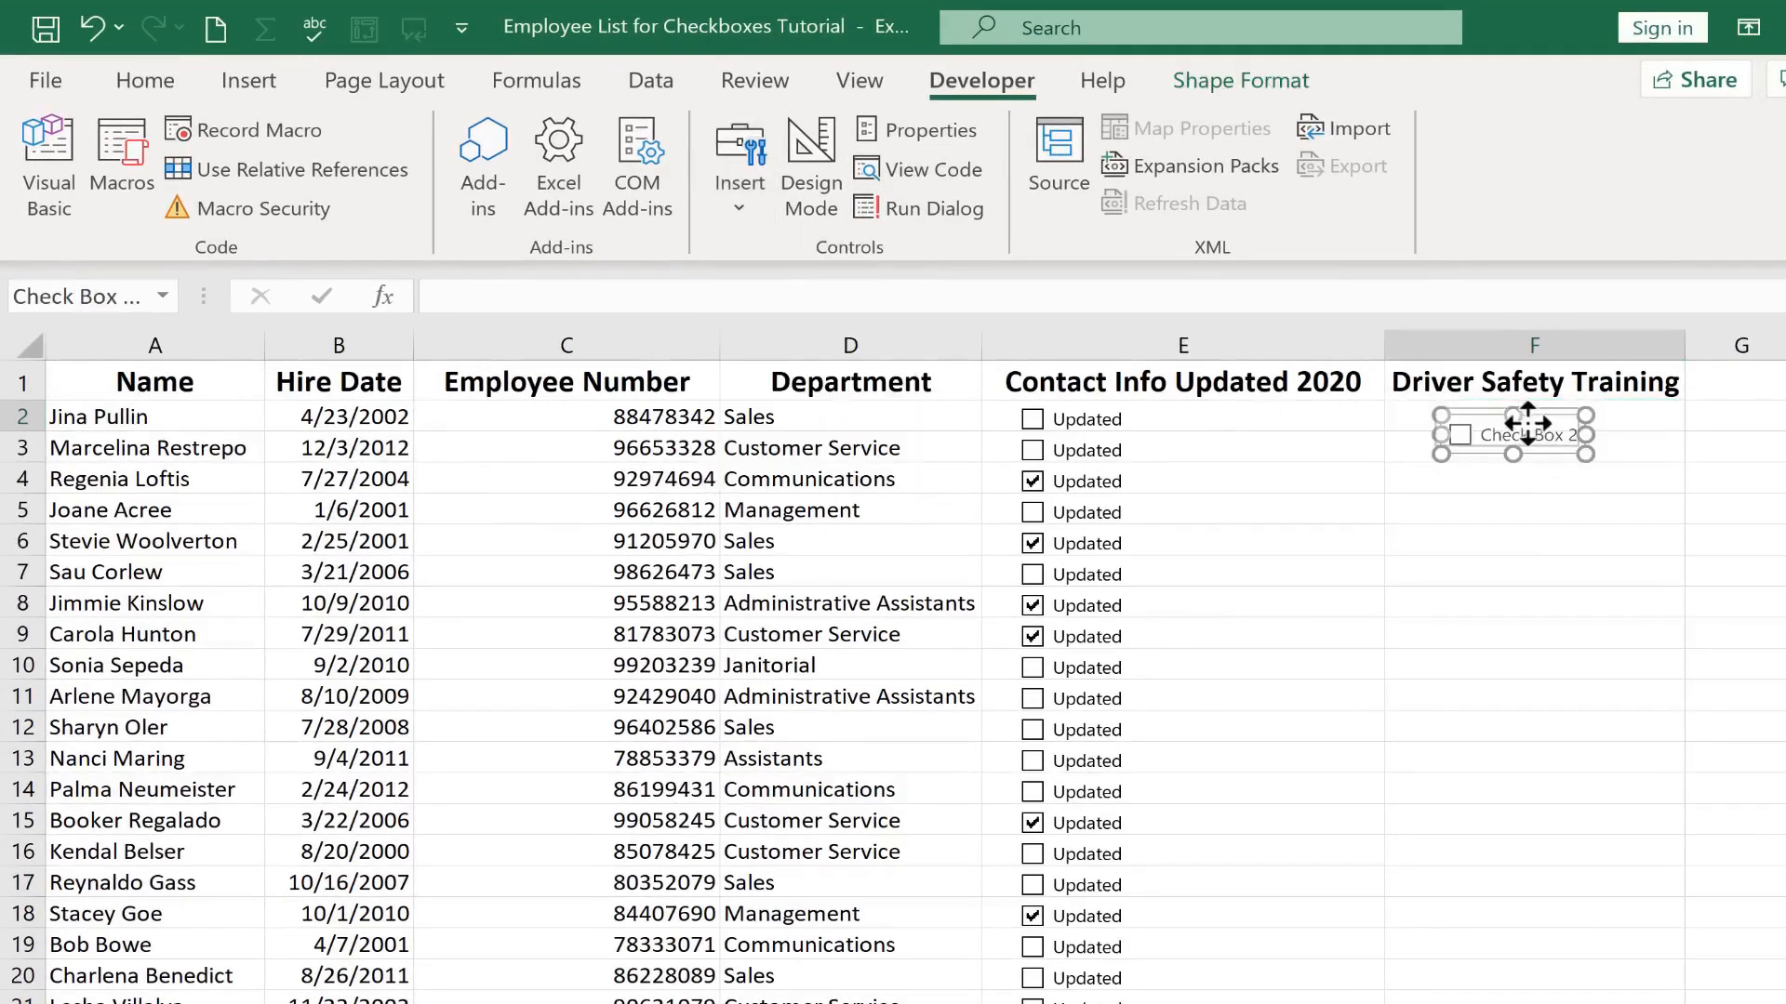
# Move the new check box up into cell F2 and delete its default label text
pyautogui.moveTo(1543, 443); pyautogui.dragTo(1517, 423)
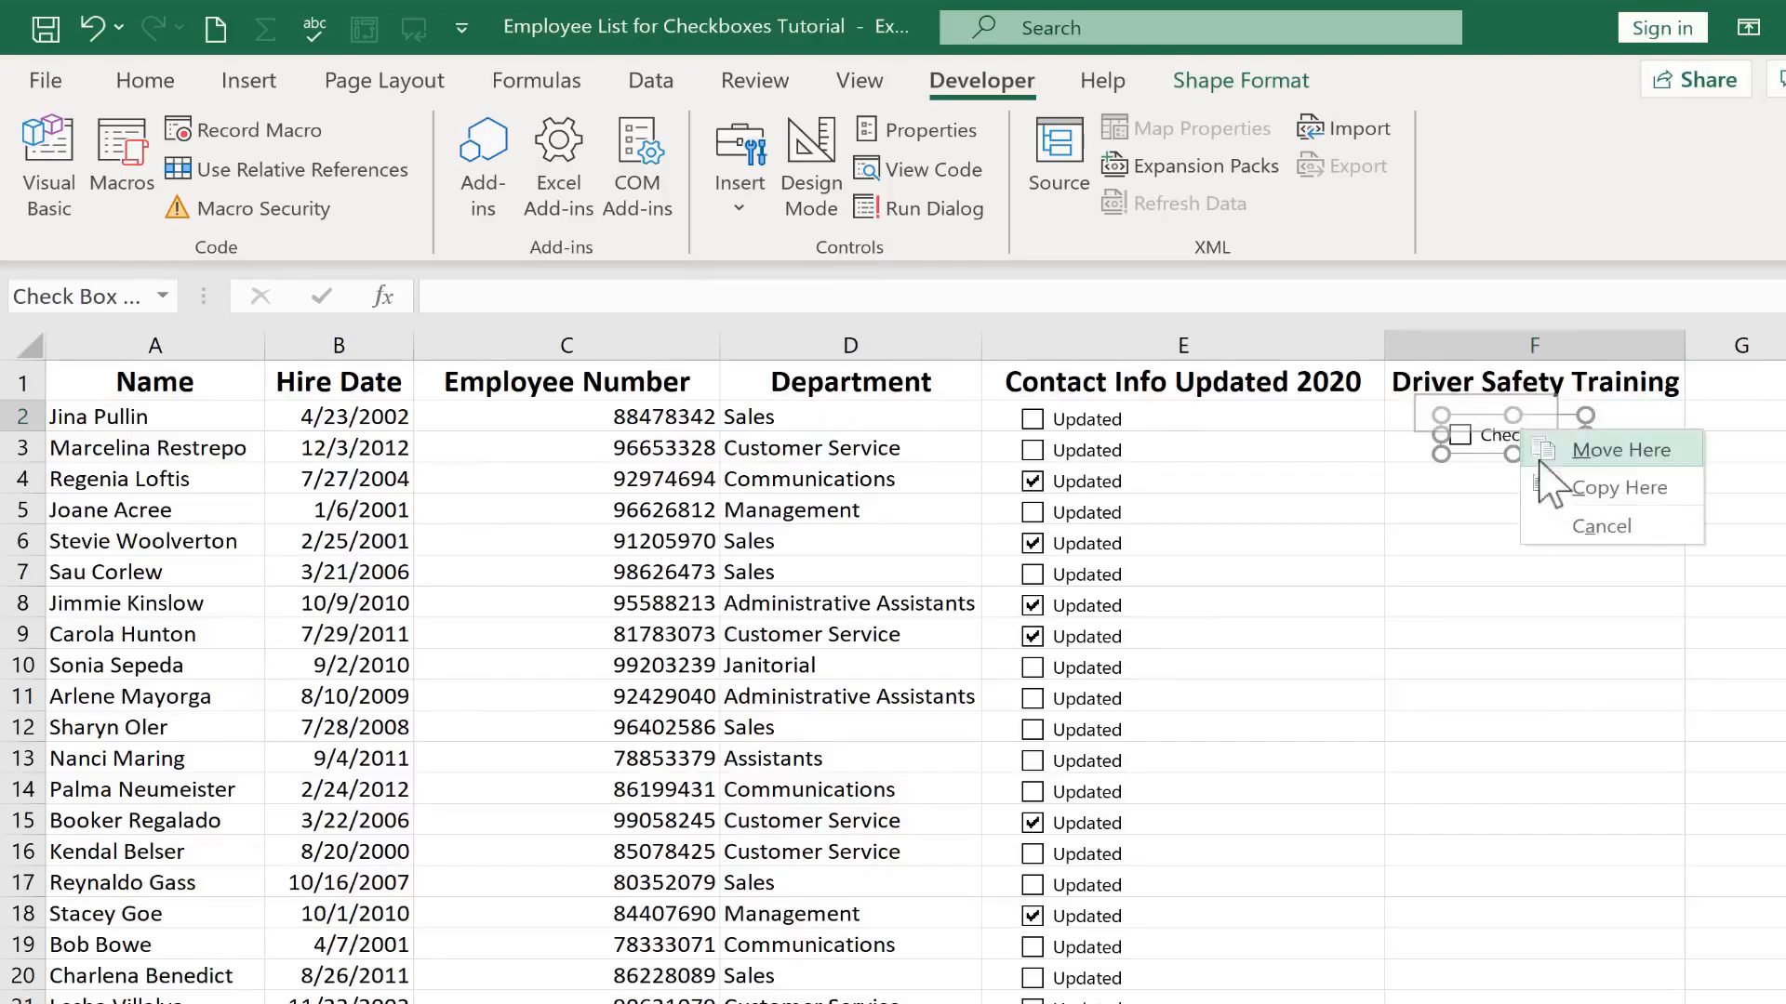
pyautogui.click(1618, 450)
pyautogui.rightClick(1508, 410)
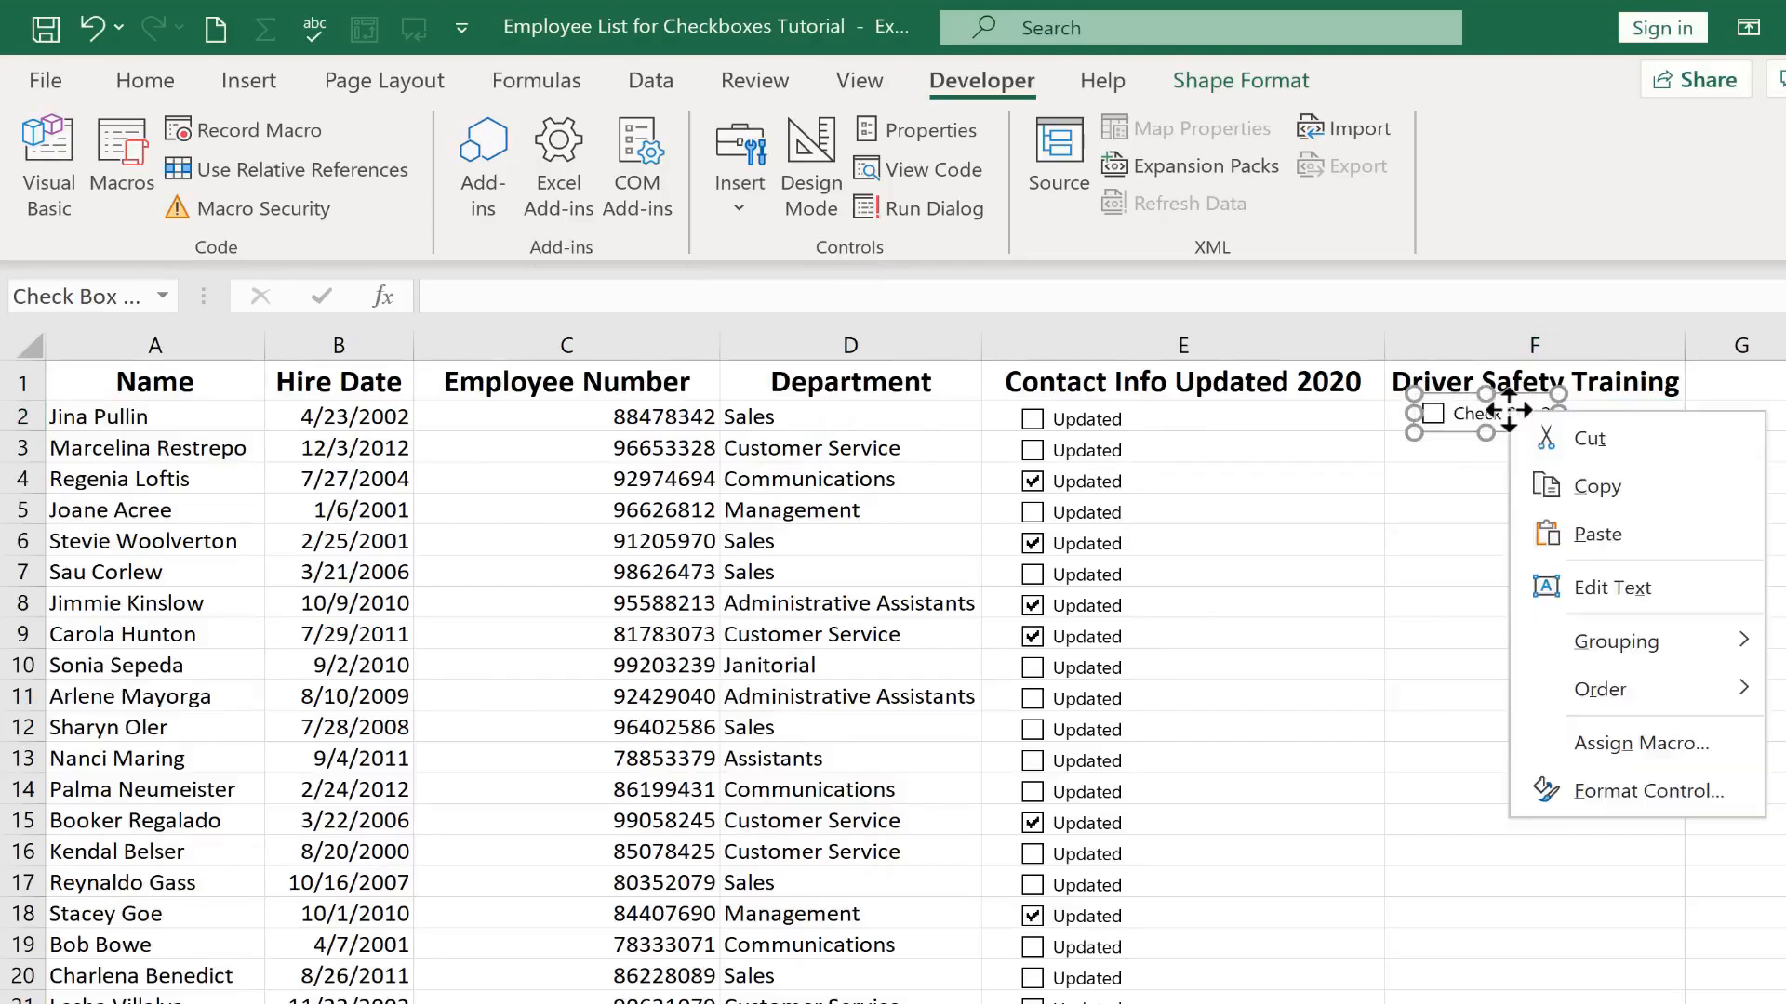
pyautogui.click(1623, 589)
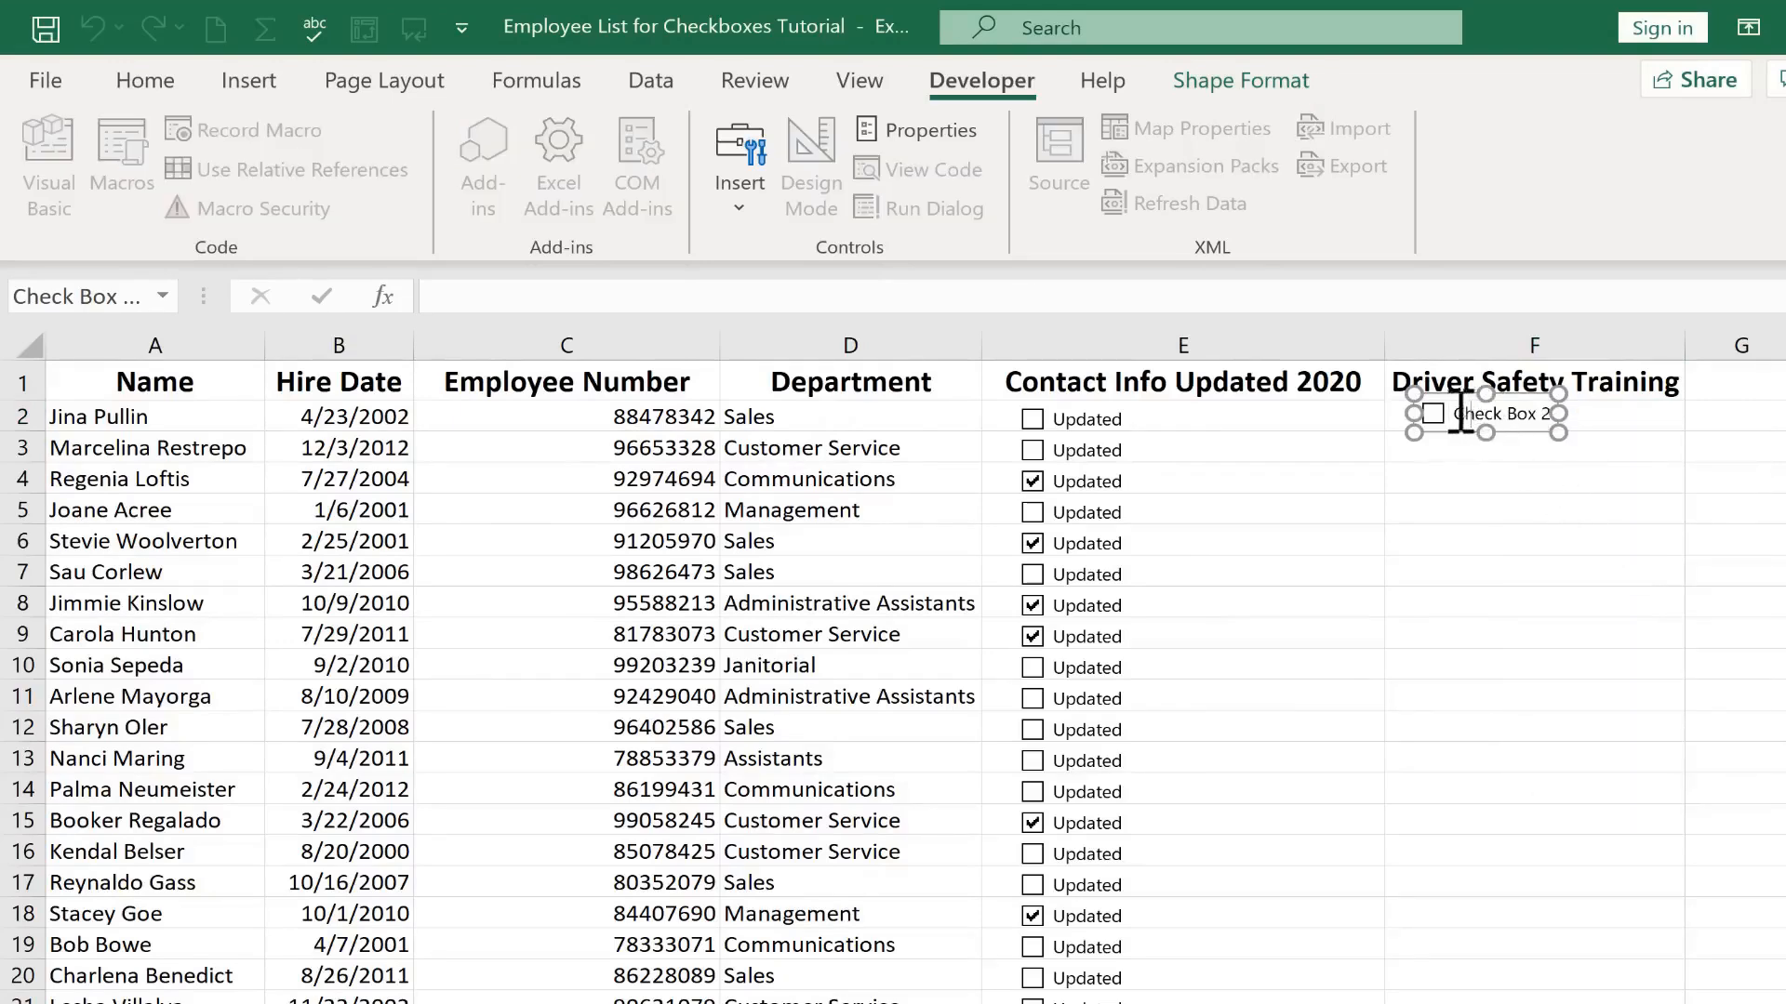
pyautogui.moveTo(1451, 415); pyautogui.dragTo(1581, 414)
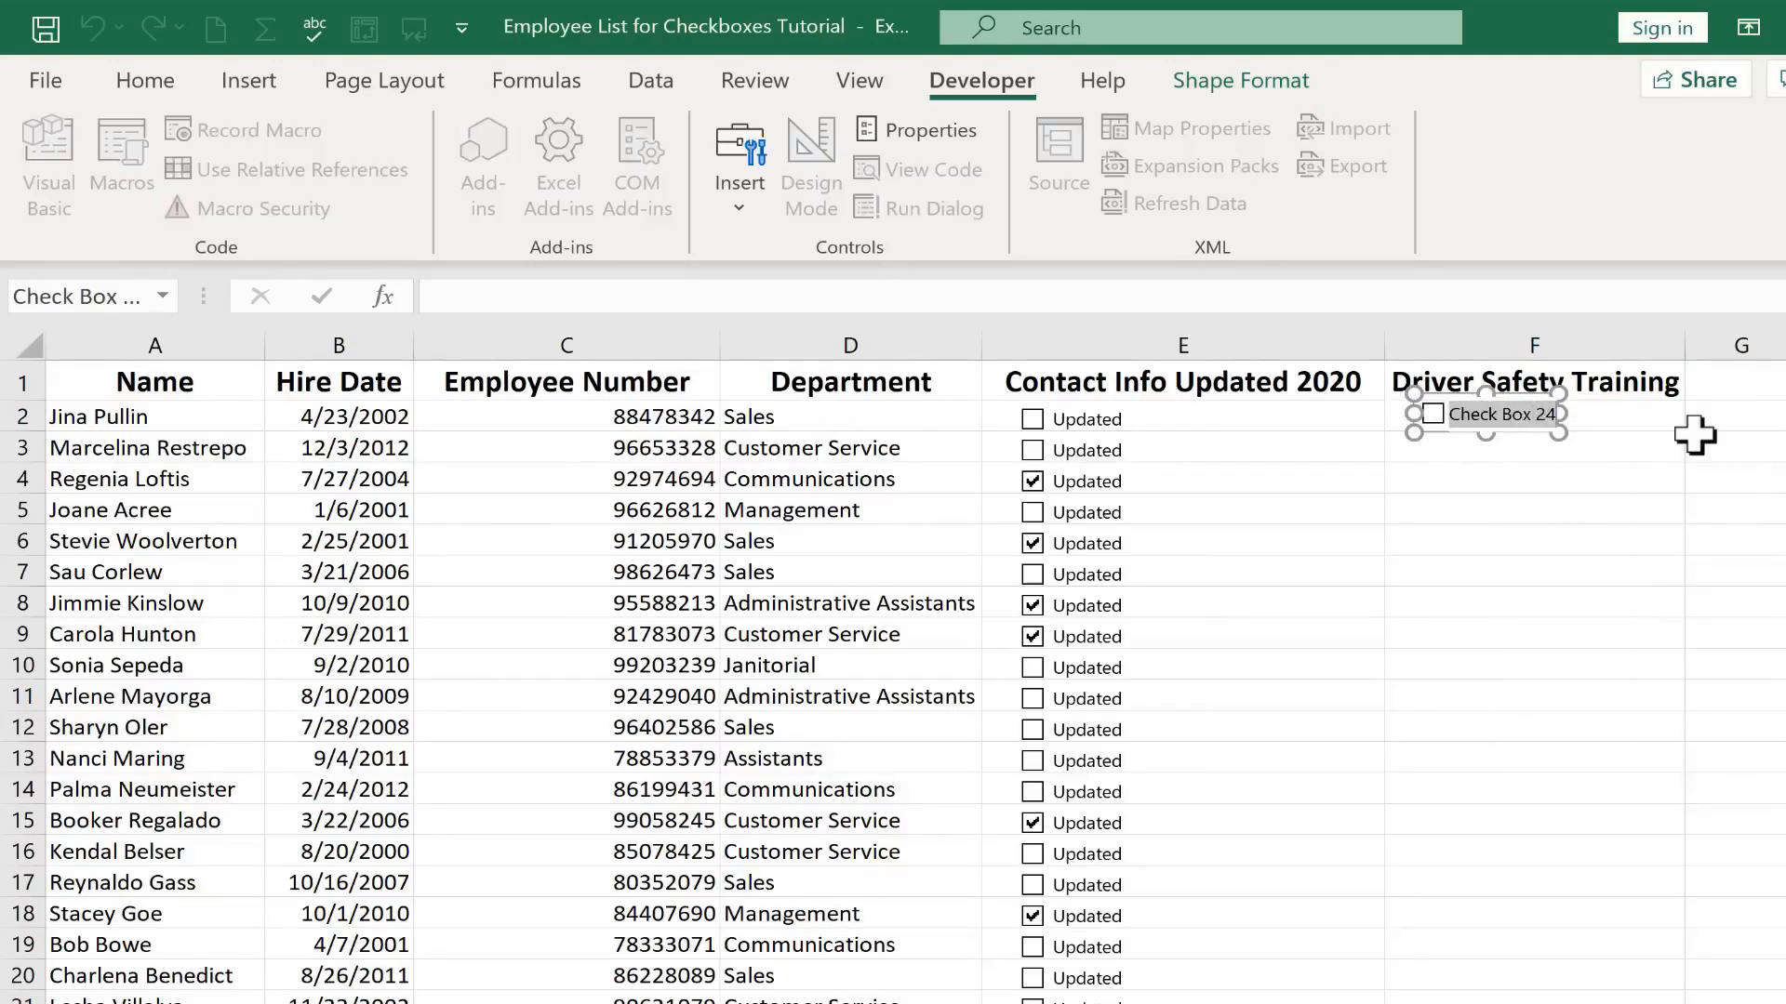
pyautogui.press('Delete')
pyautogui.click(1488, 479)
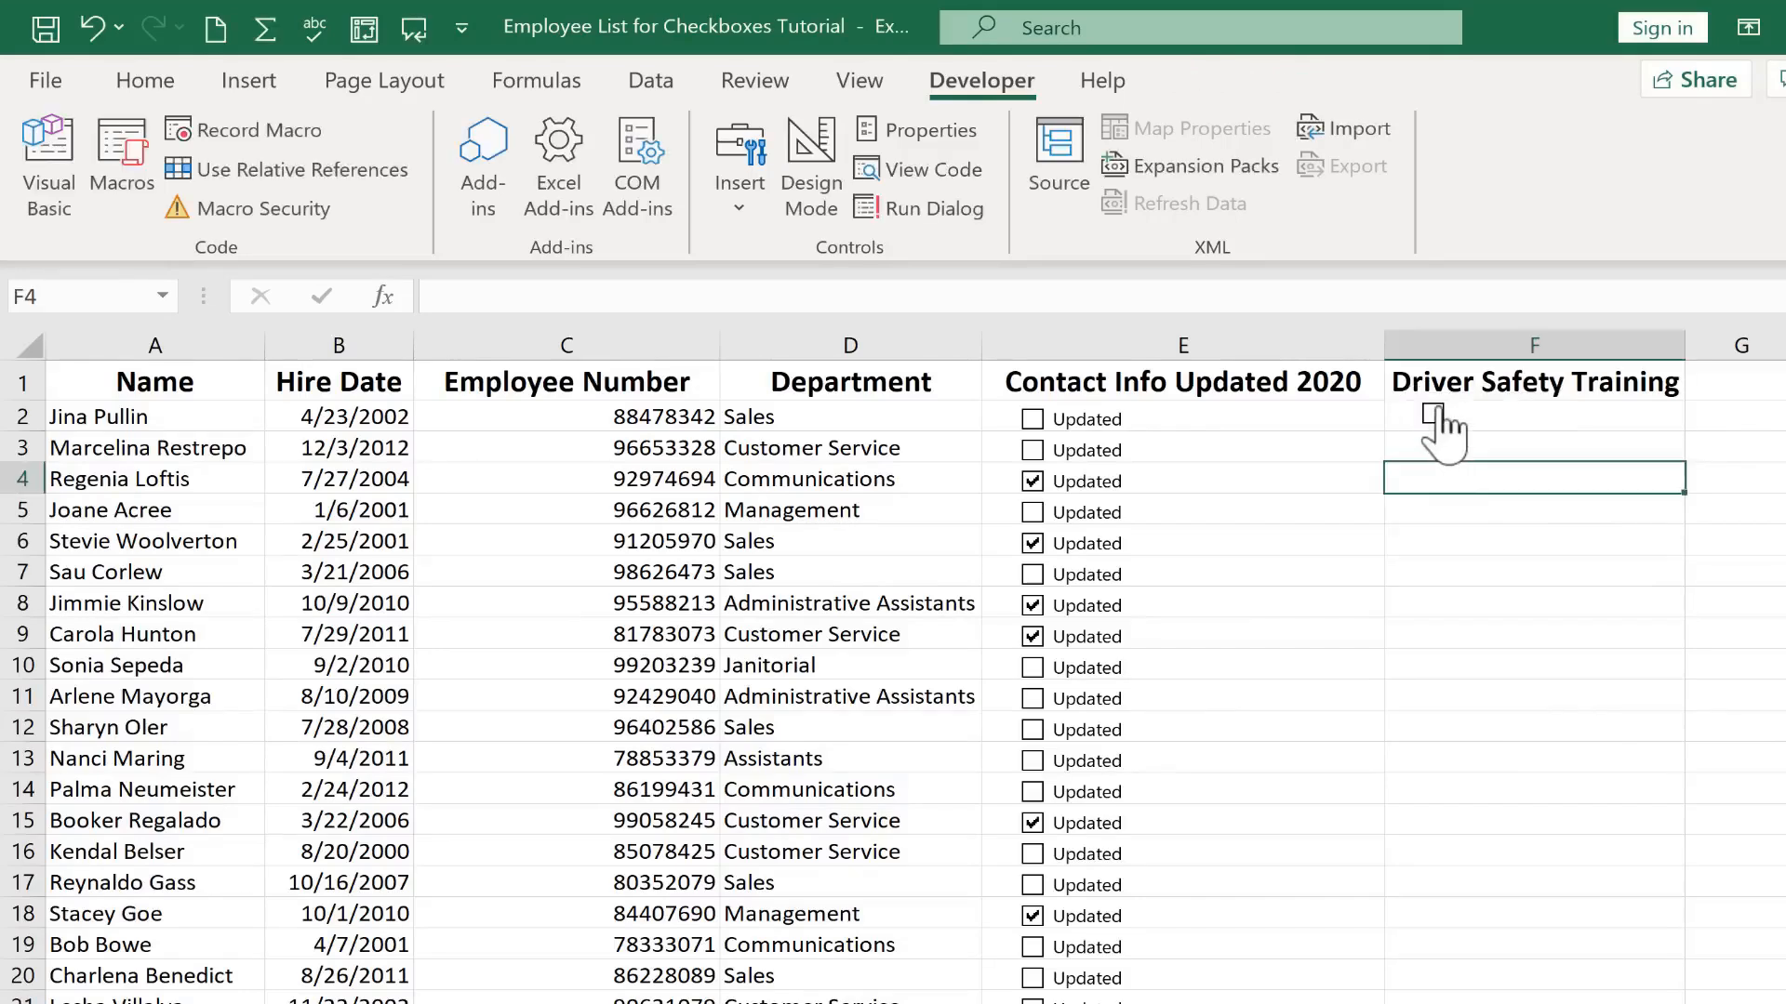
# Reposition the label-free check box toward the centre of cell F2
pyautogui.keyDown('ctrl'); pyautogui.click(1460, 411); pyautogui.keyUp('ctrl')
pyautogui.moveTo(1460, 409); pyautogui.dragTo(1503, 410)
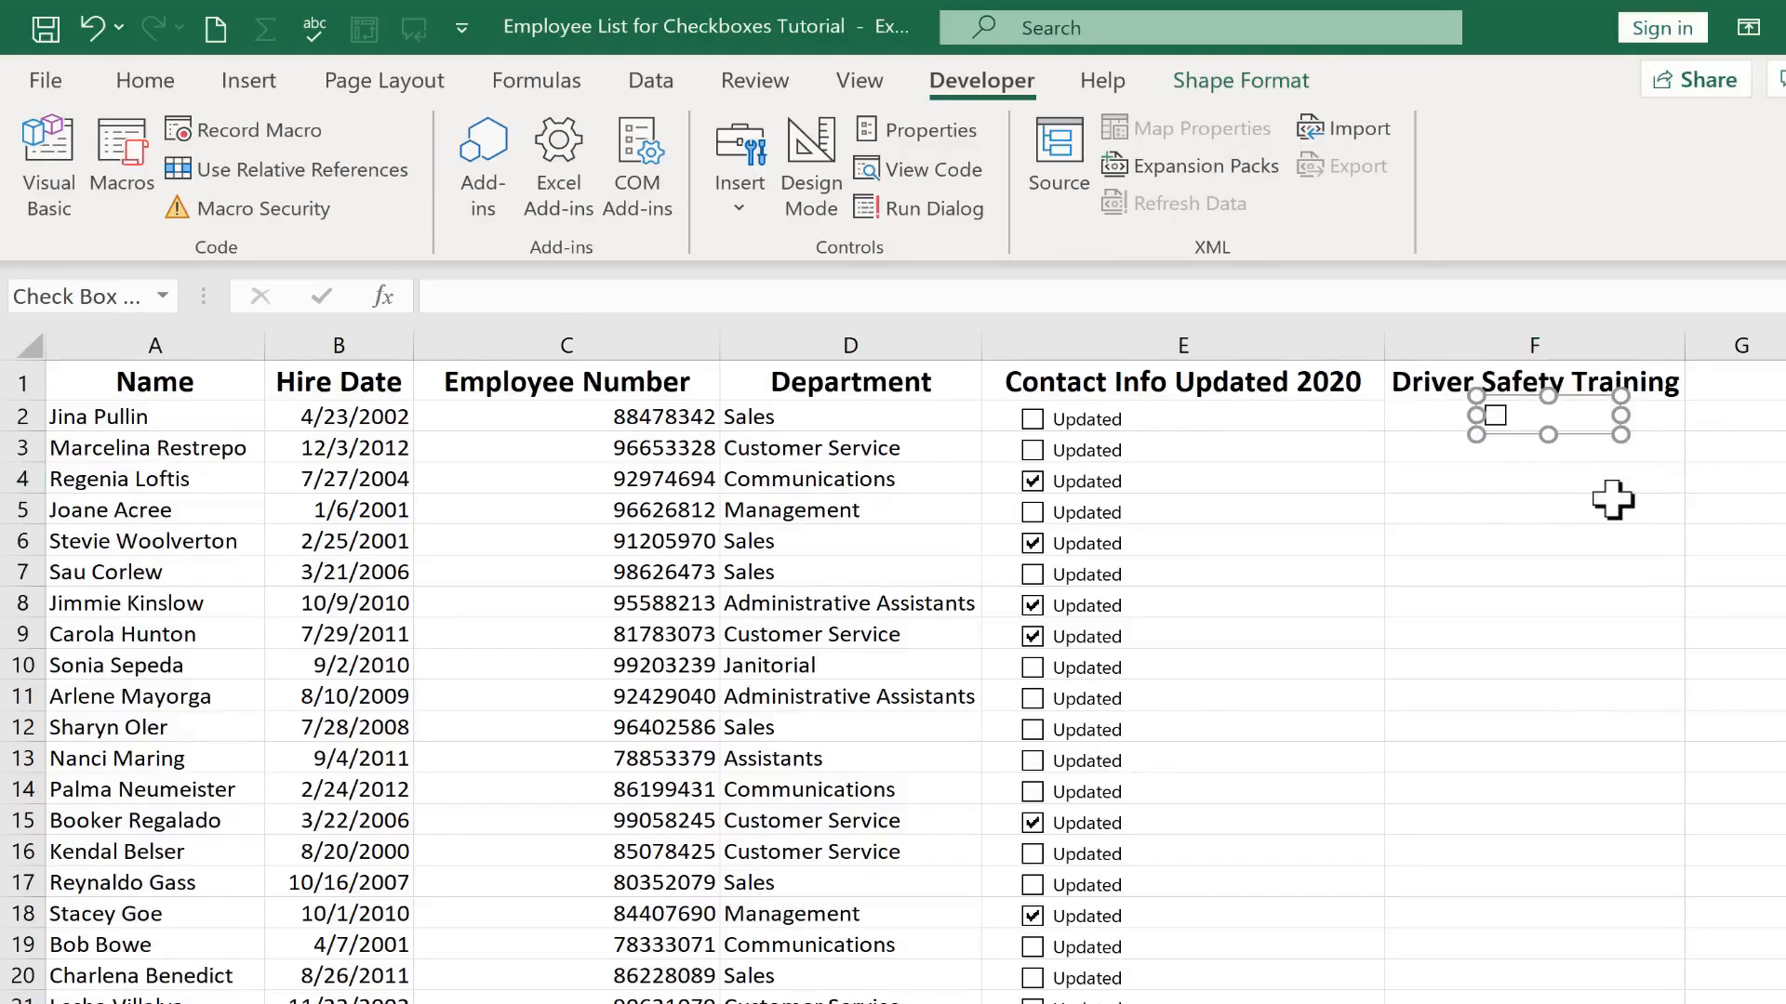
pyautogui.click(1612, 504)
pyautogui.click(1513, 424)
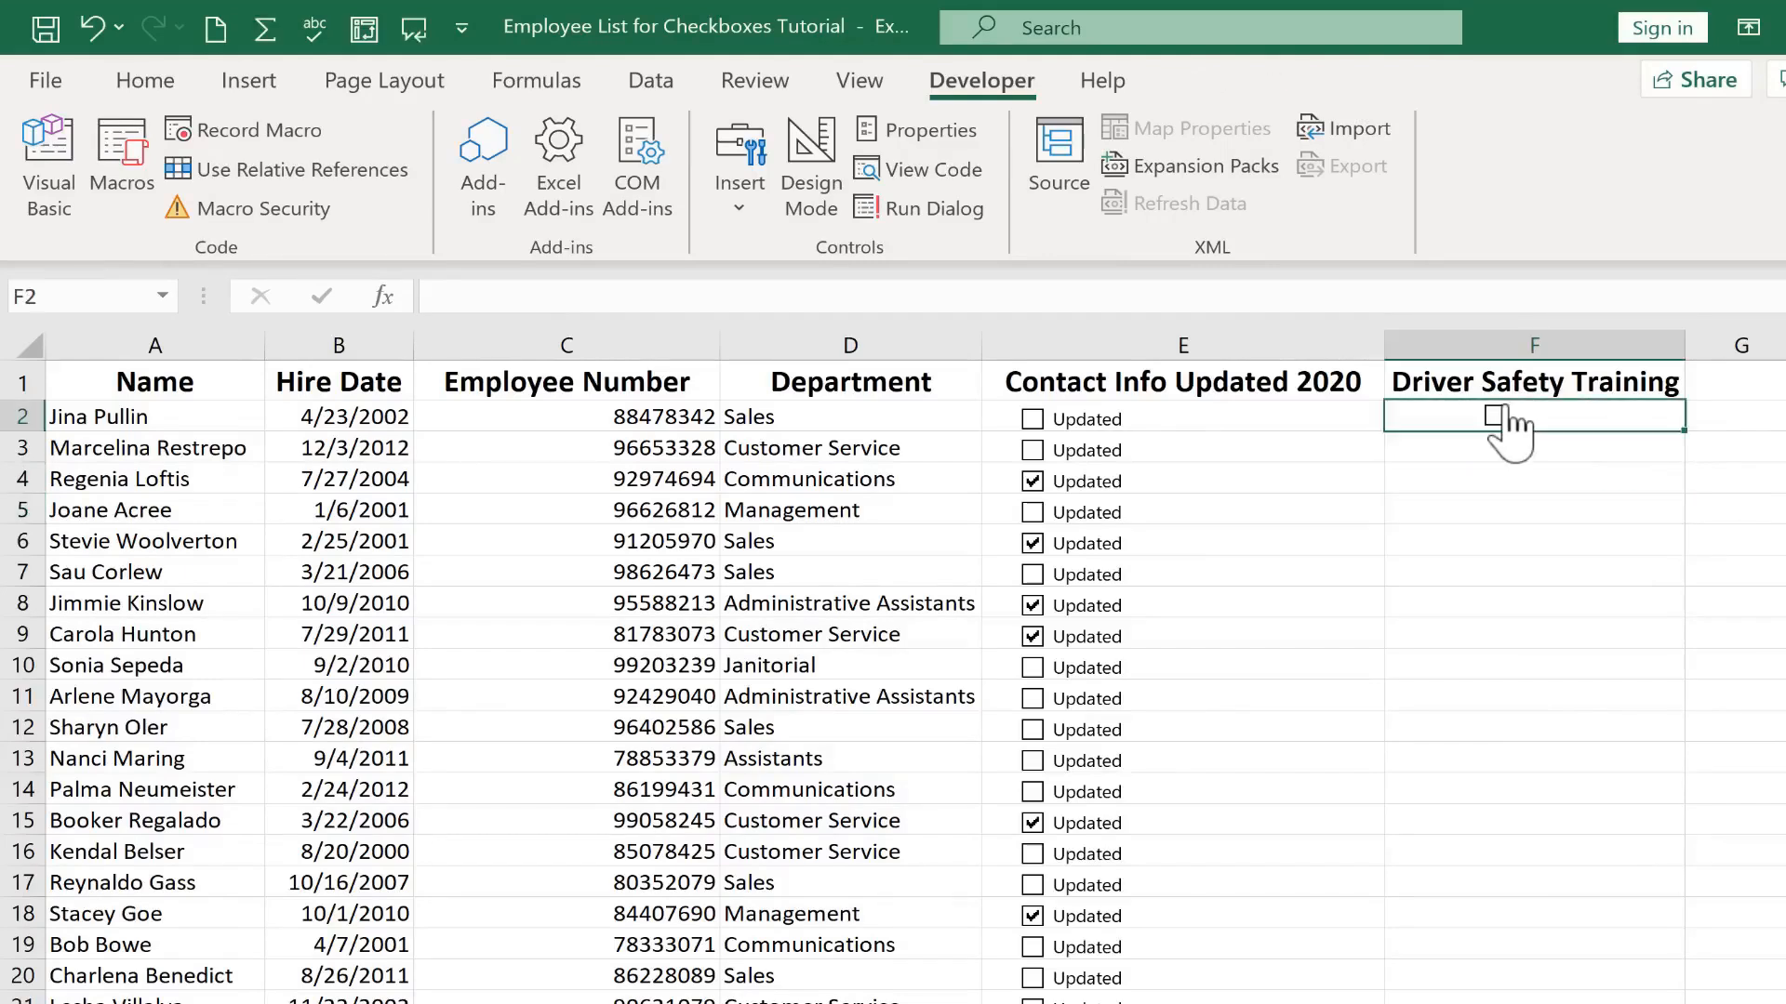
# Format the check box with an Unchecked value, cell link $G$2 and 3-D shading
pyautogui.rightClick(1502, 409)
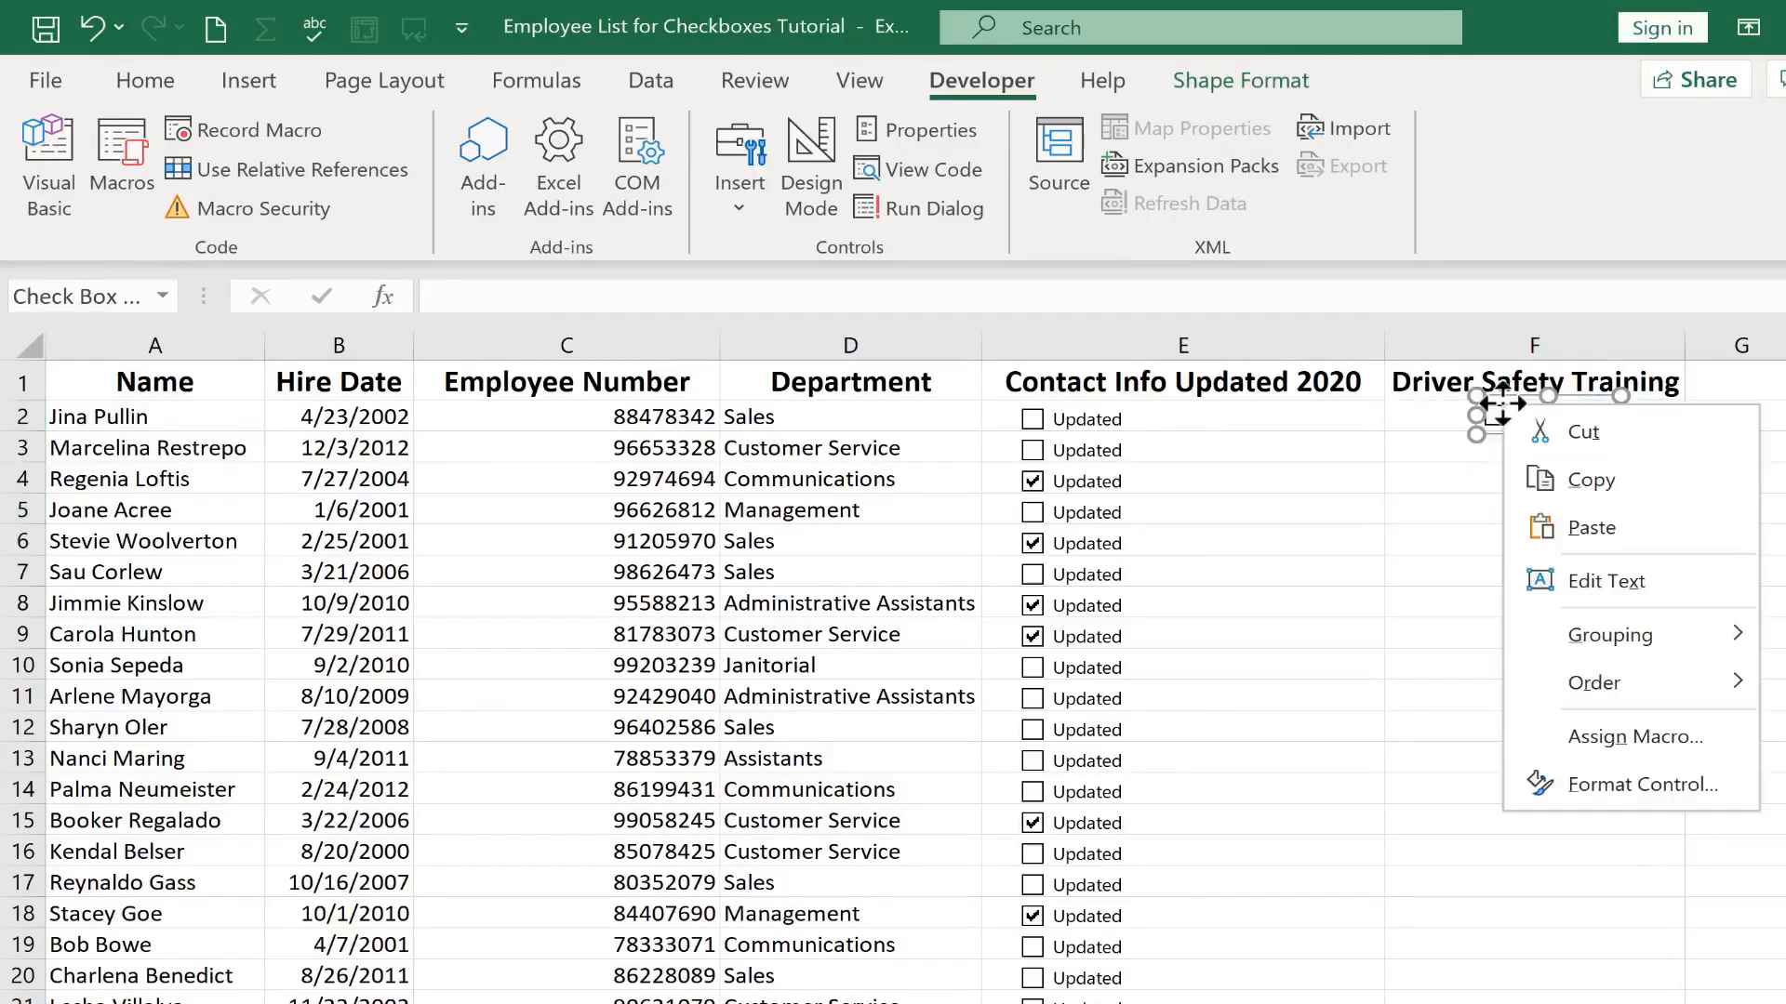
pyautogui.click(1672, 800)
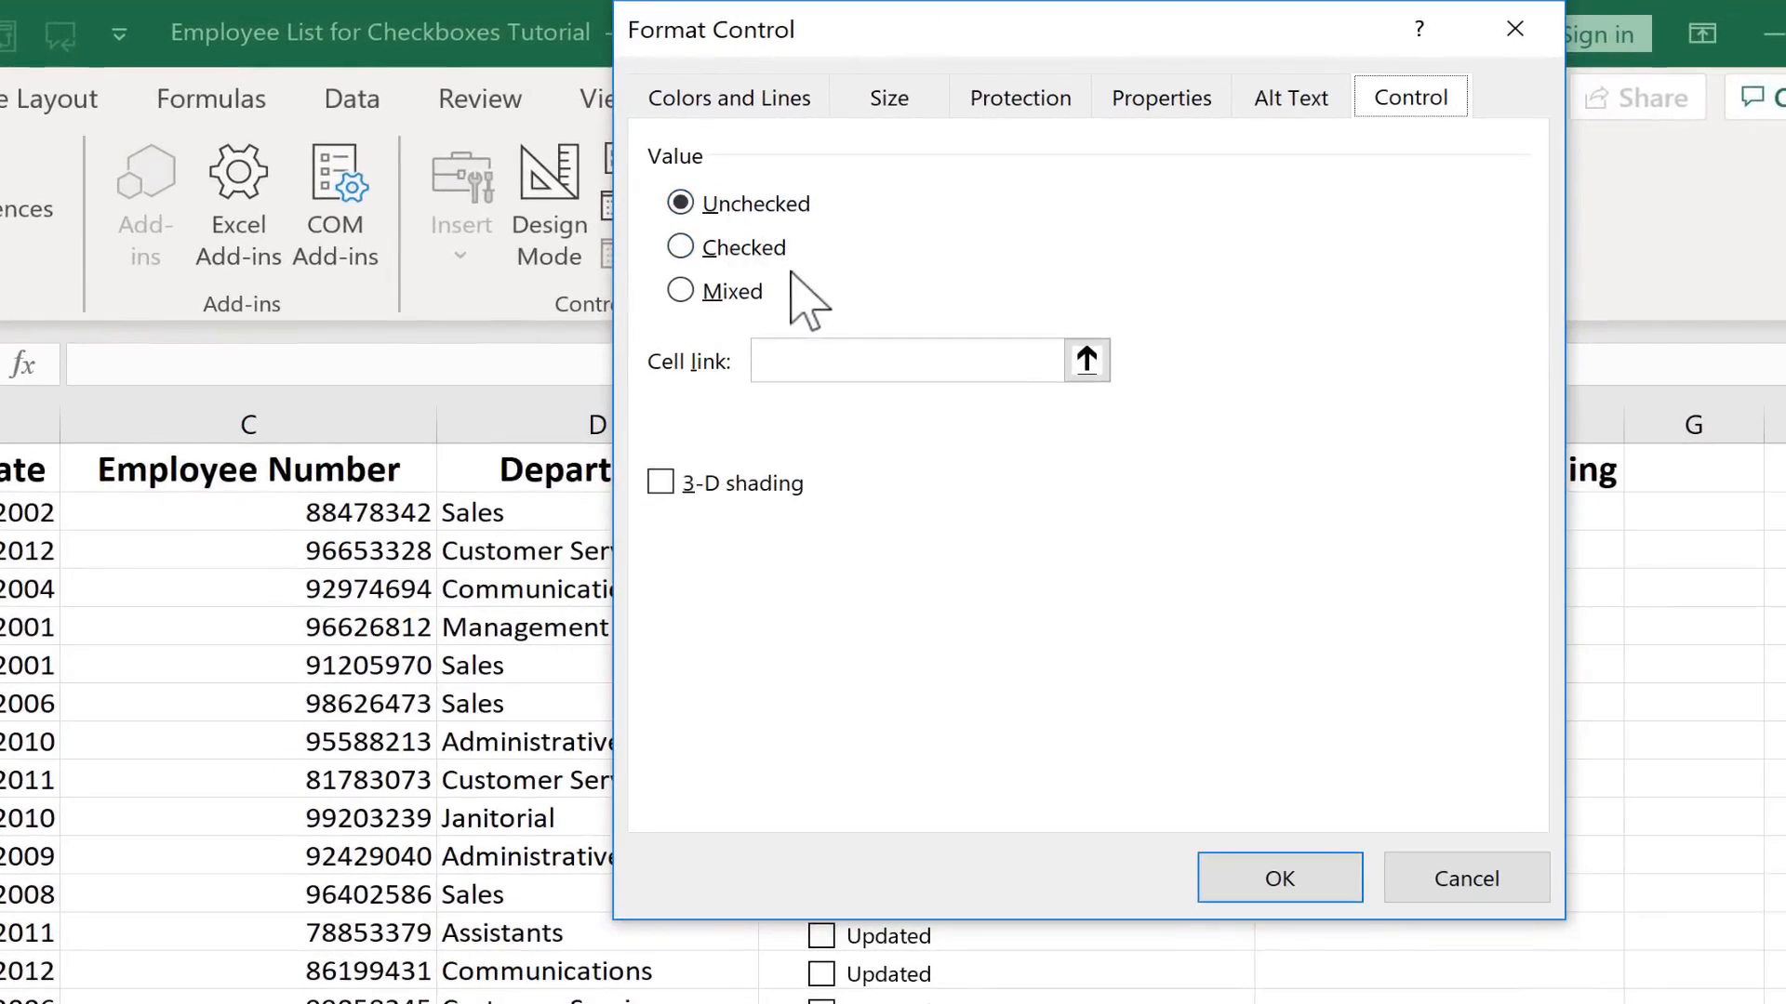
pyautogui.click(692, 294)
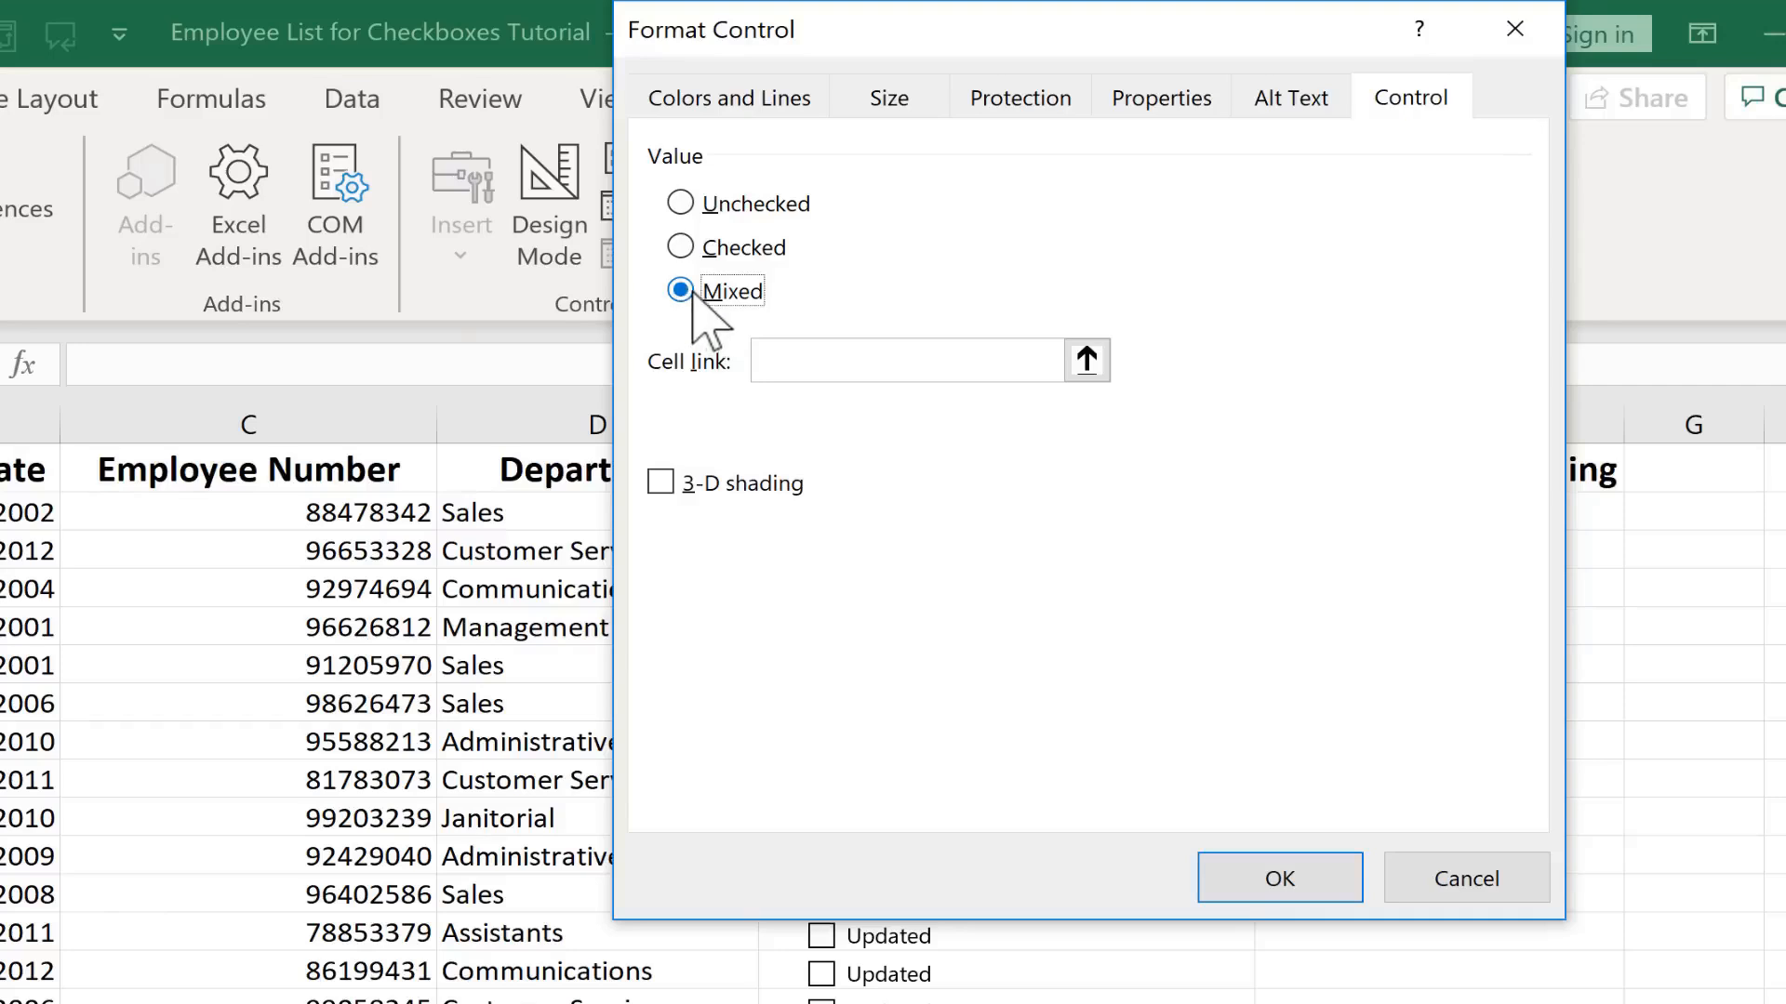
pyautogui.click(688, 206)
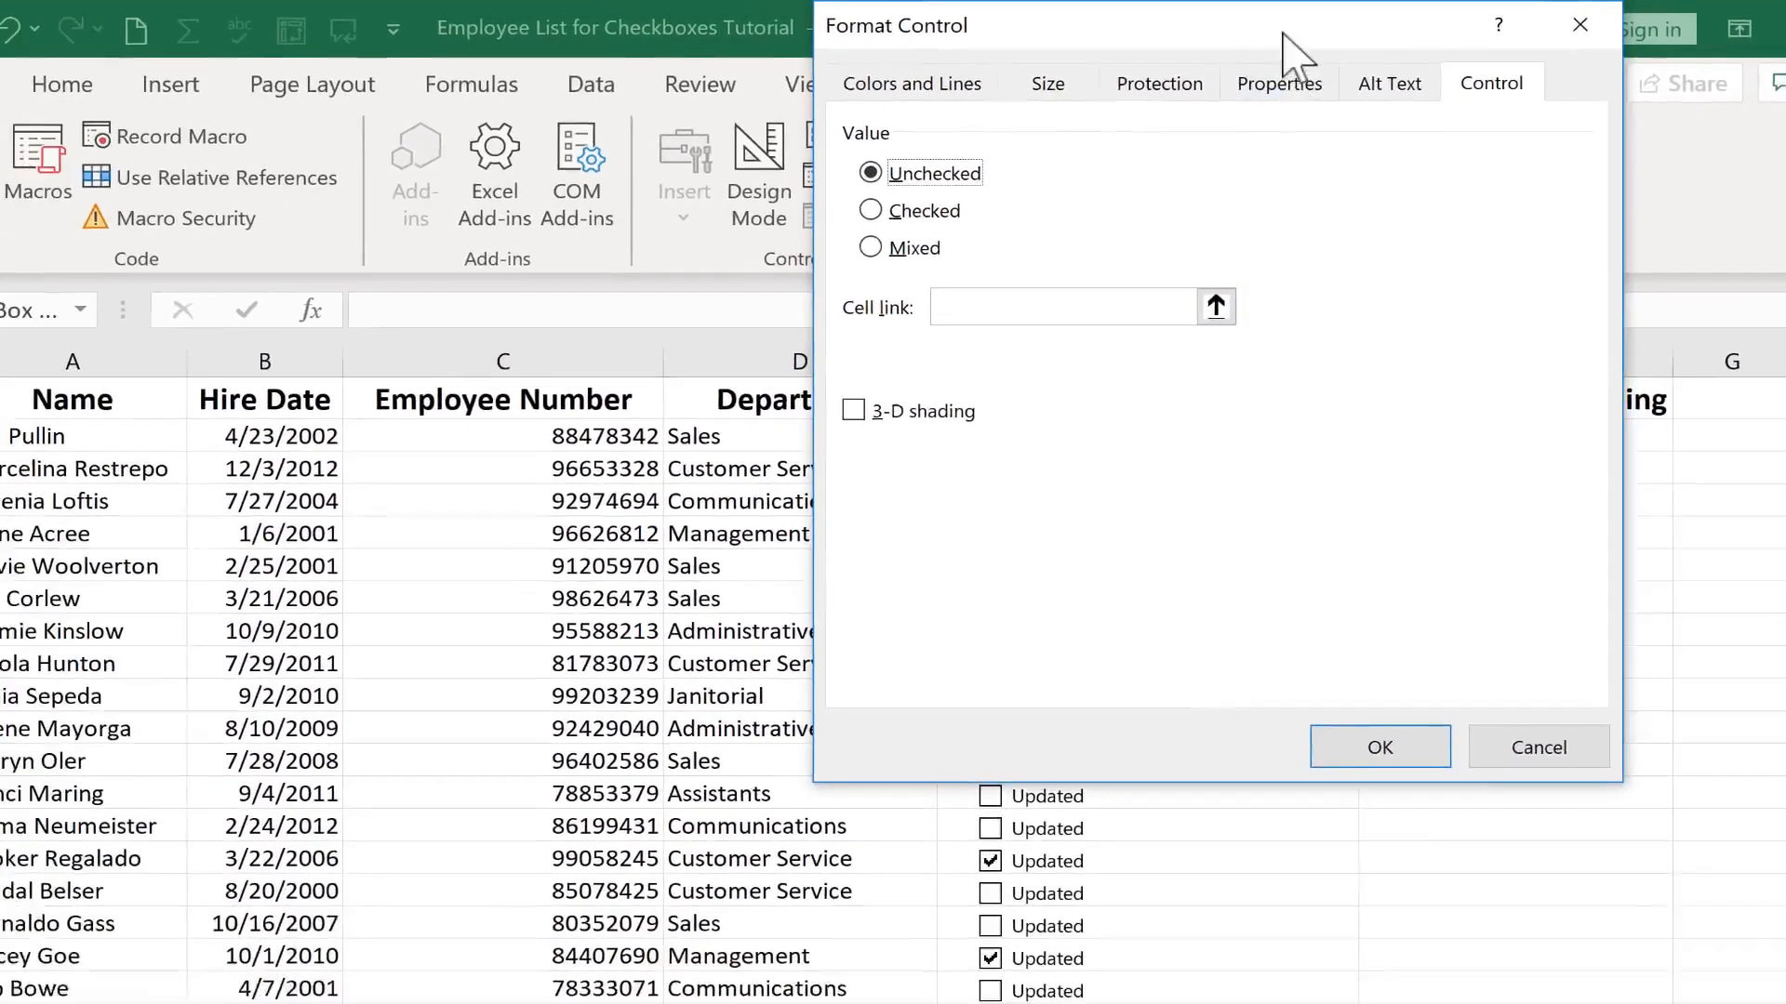
pyautogui.moveTo(1153, 37); pyautogui.dragTo(563, 182)
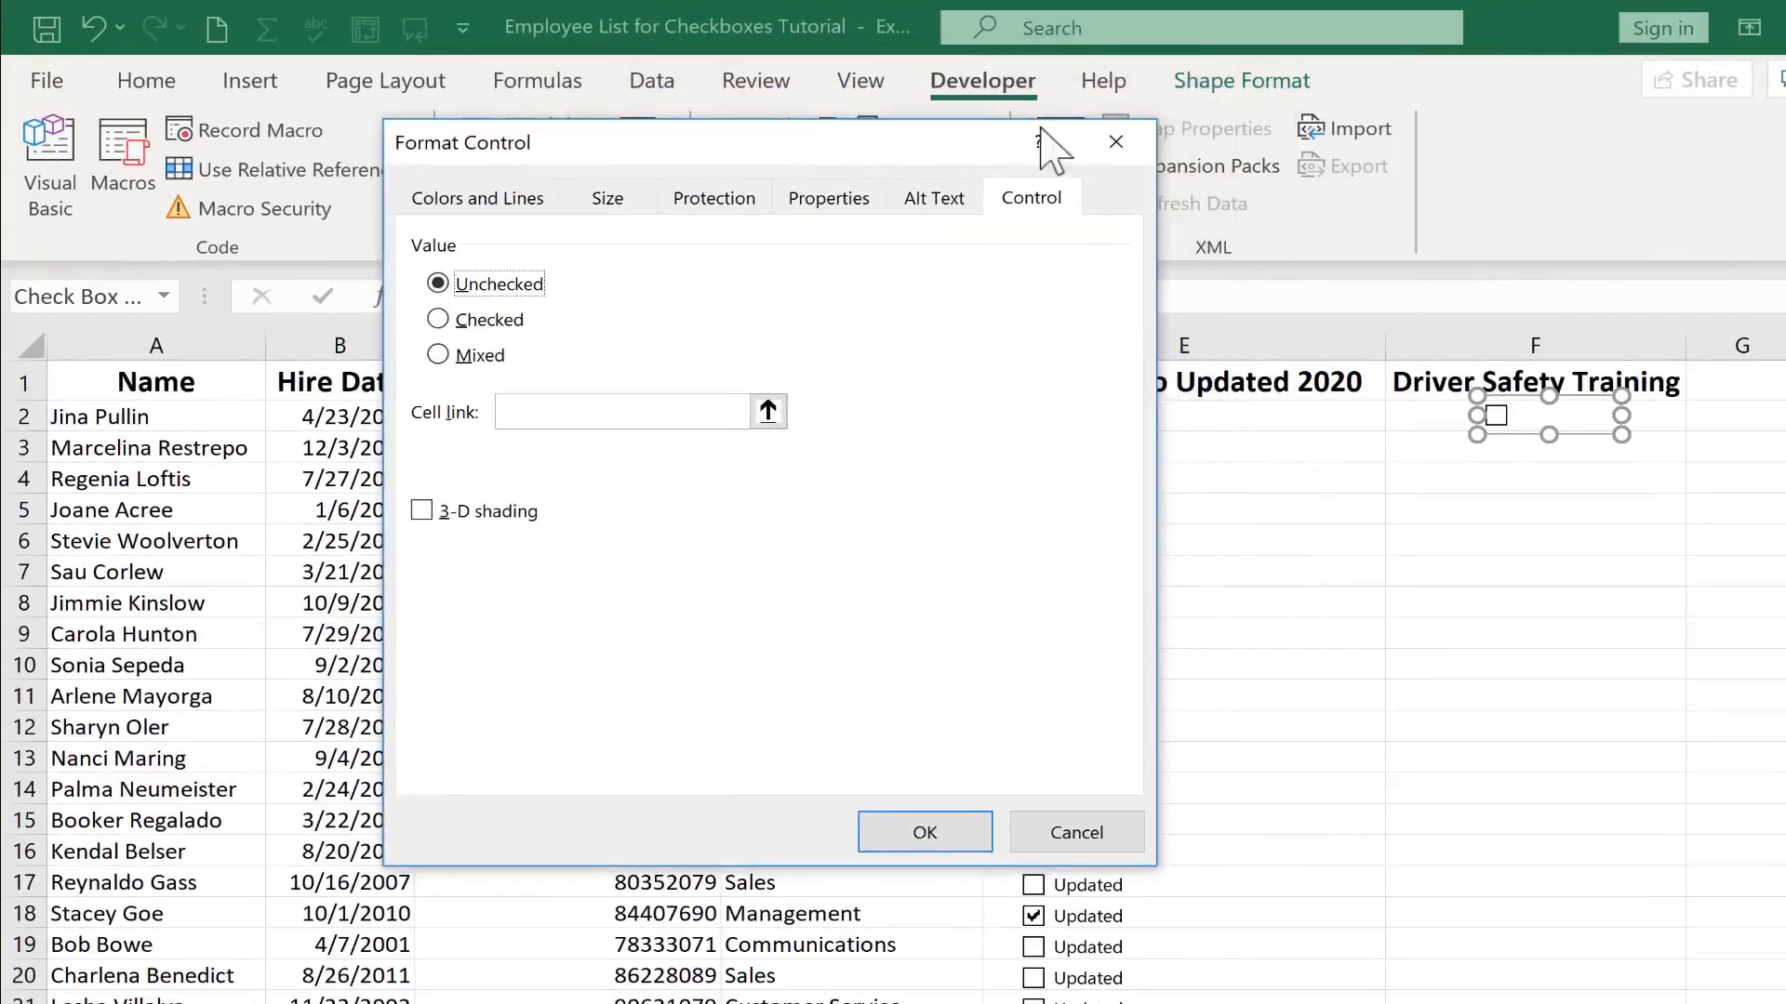
pyautogui.moveTo(1041, 130); pyautogui.dragTo(1058, 127)
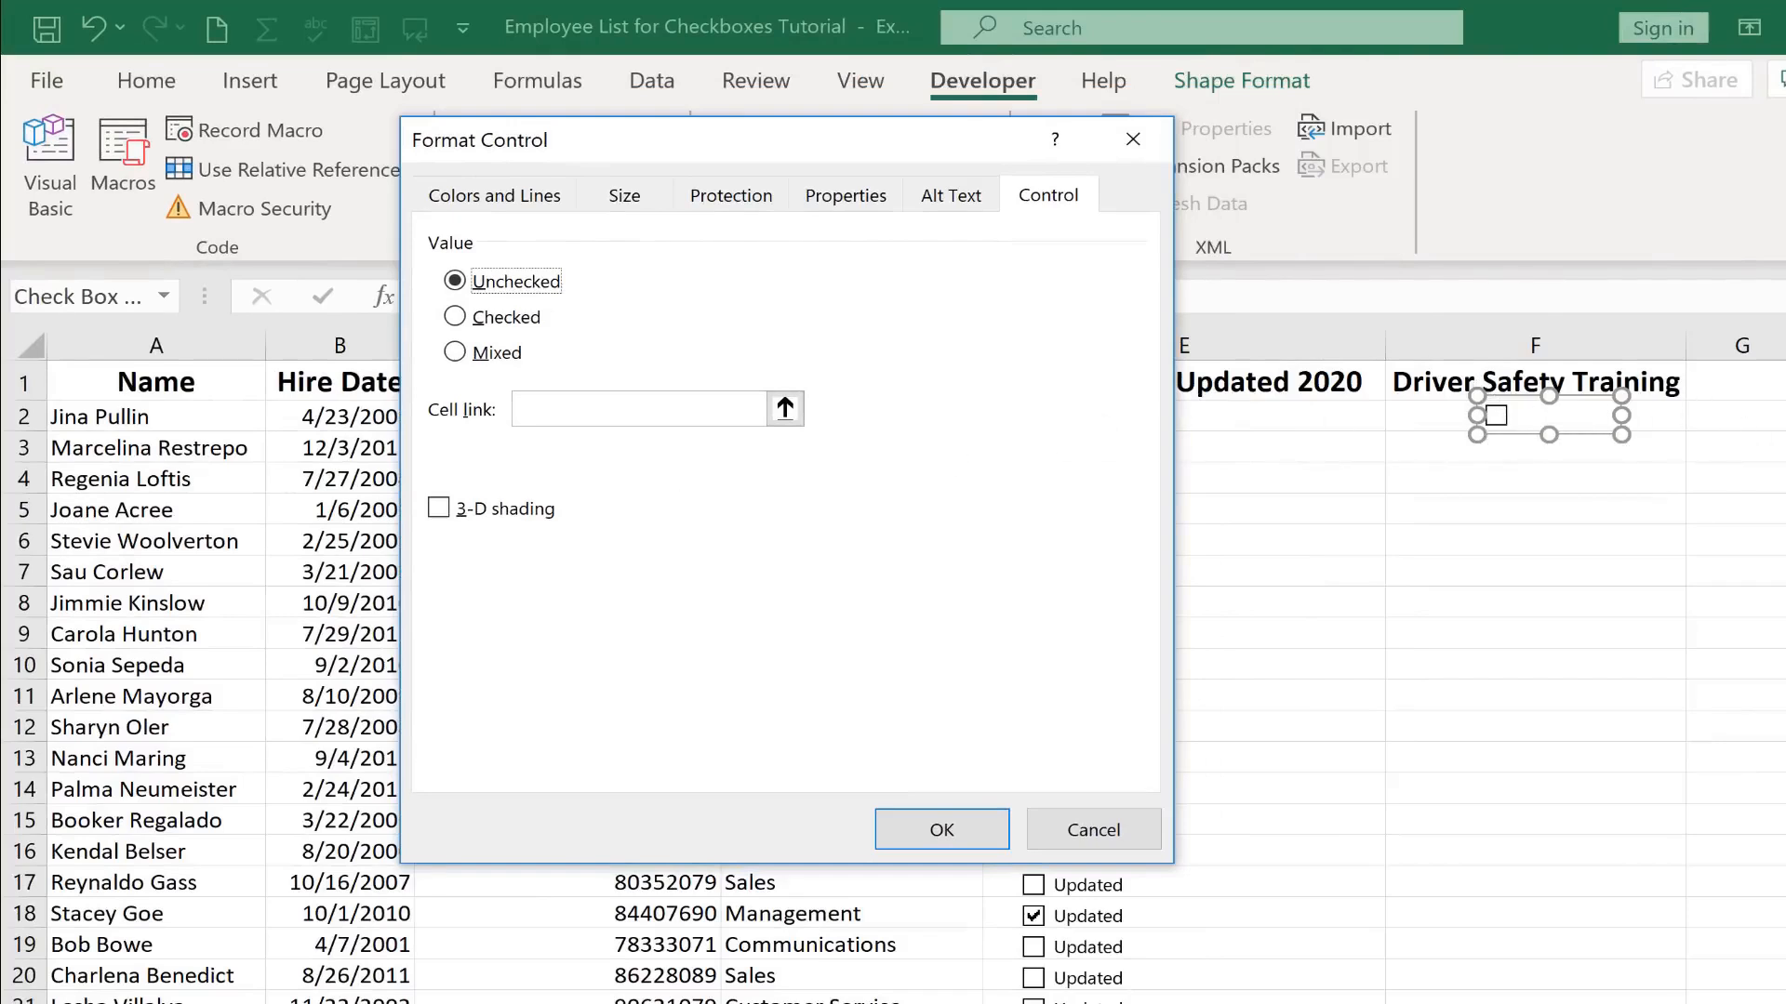
pyautogui.click(718, 409)
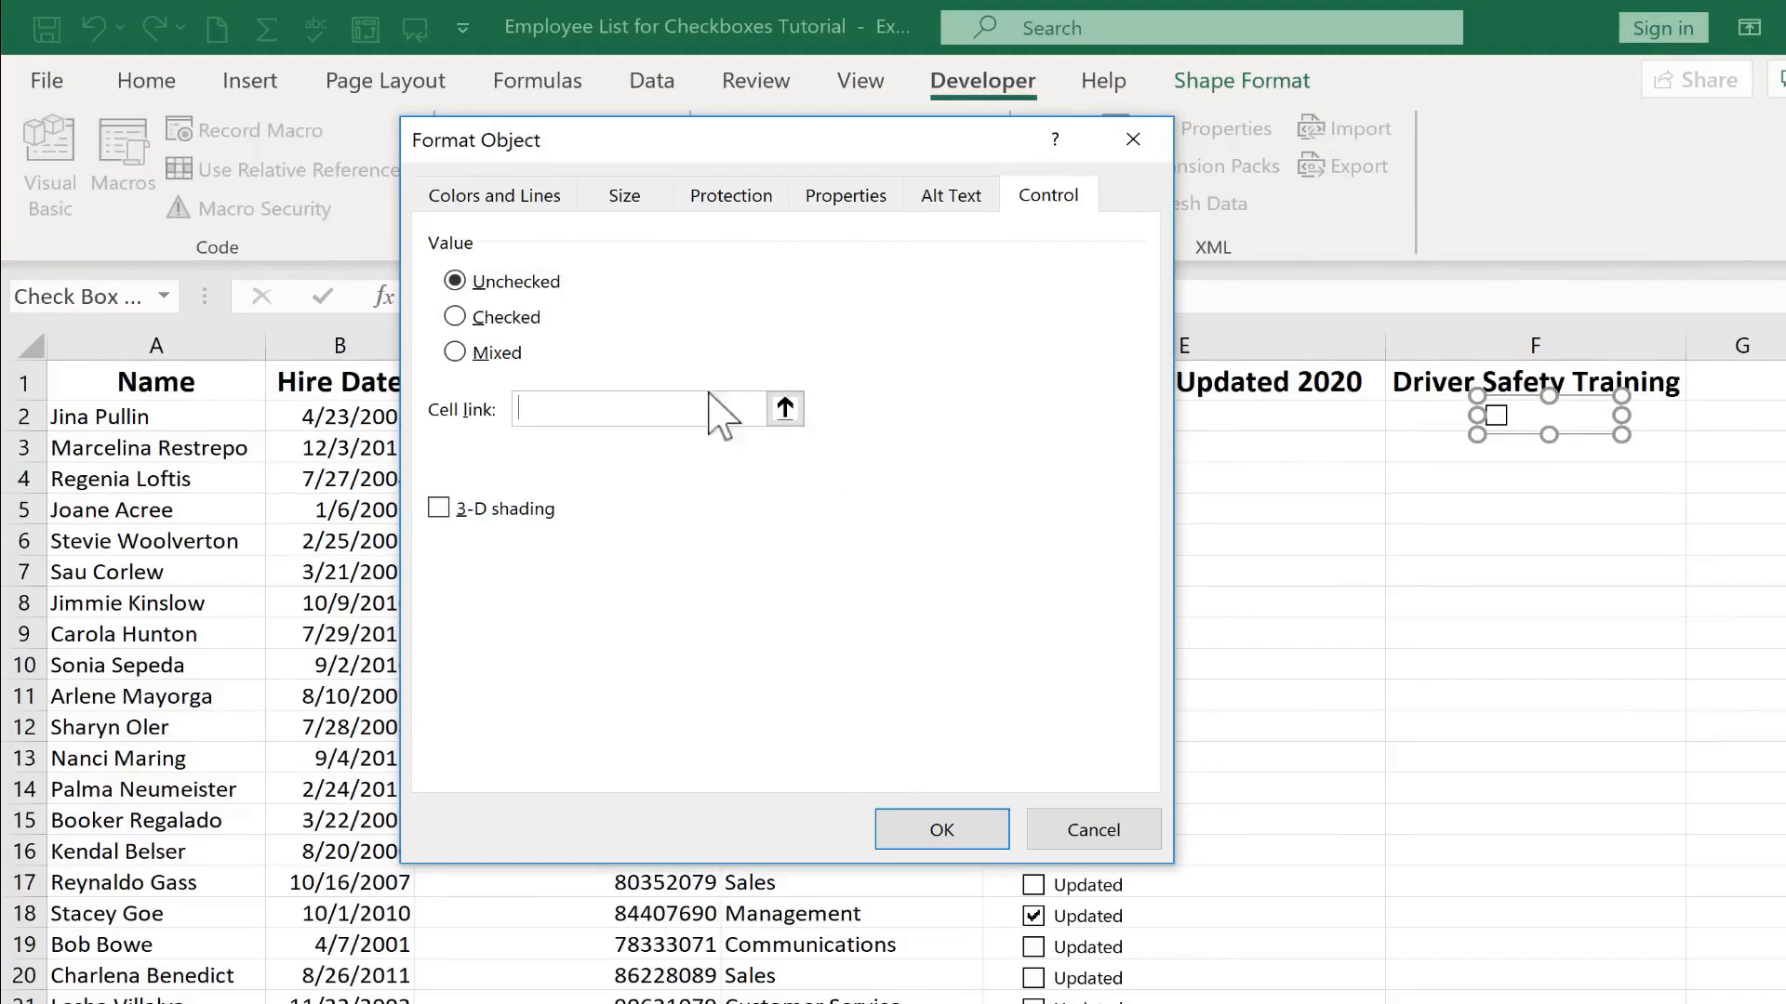
pyautogui.click(784, 409)
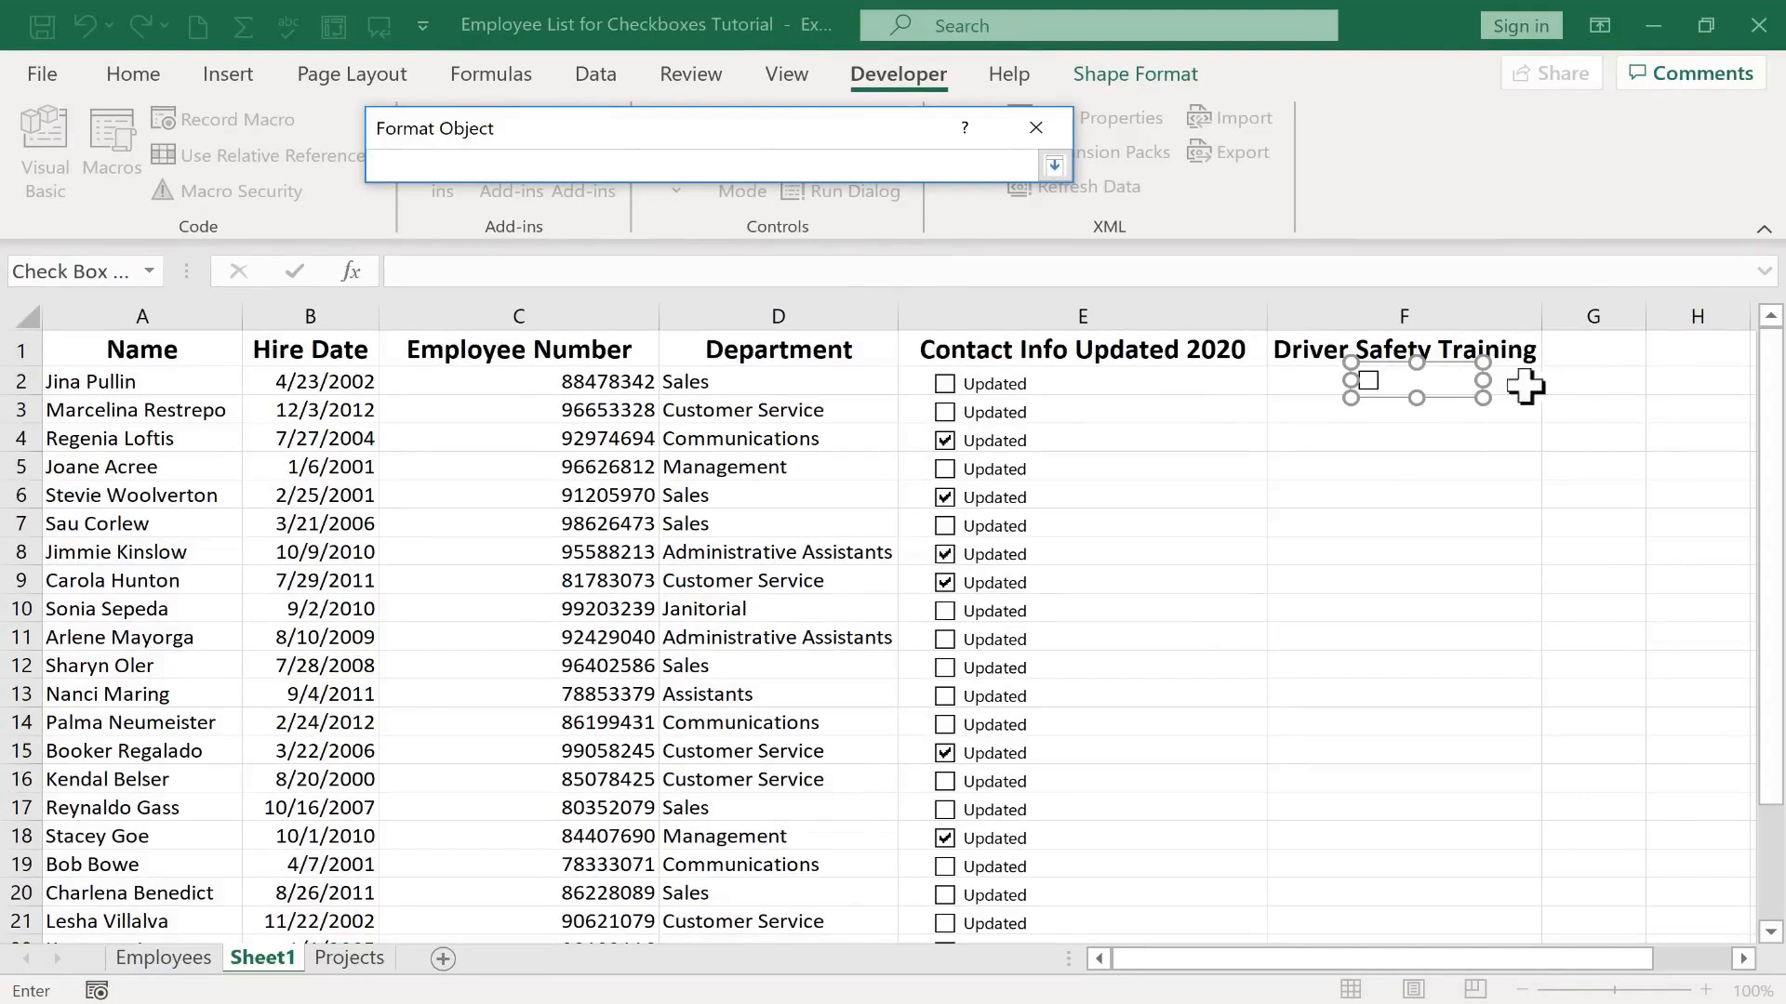
pyautogui.click(1588, 380)
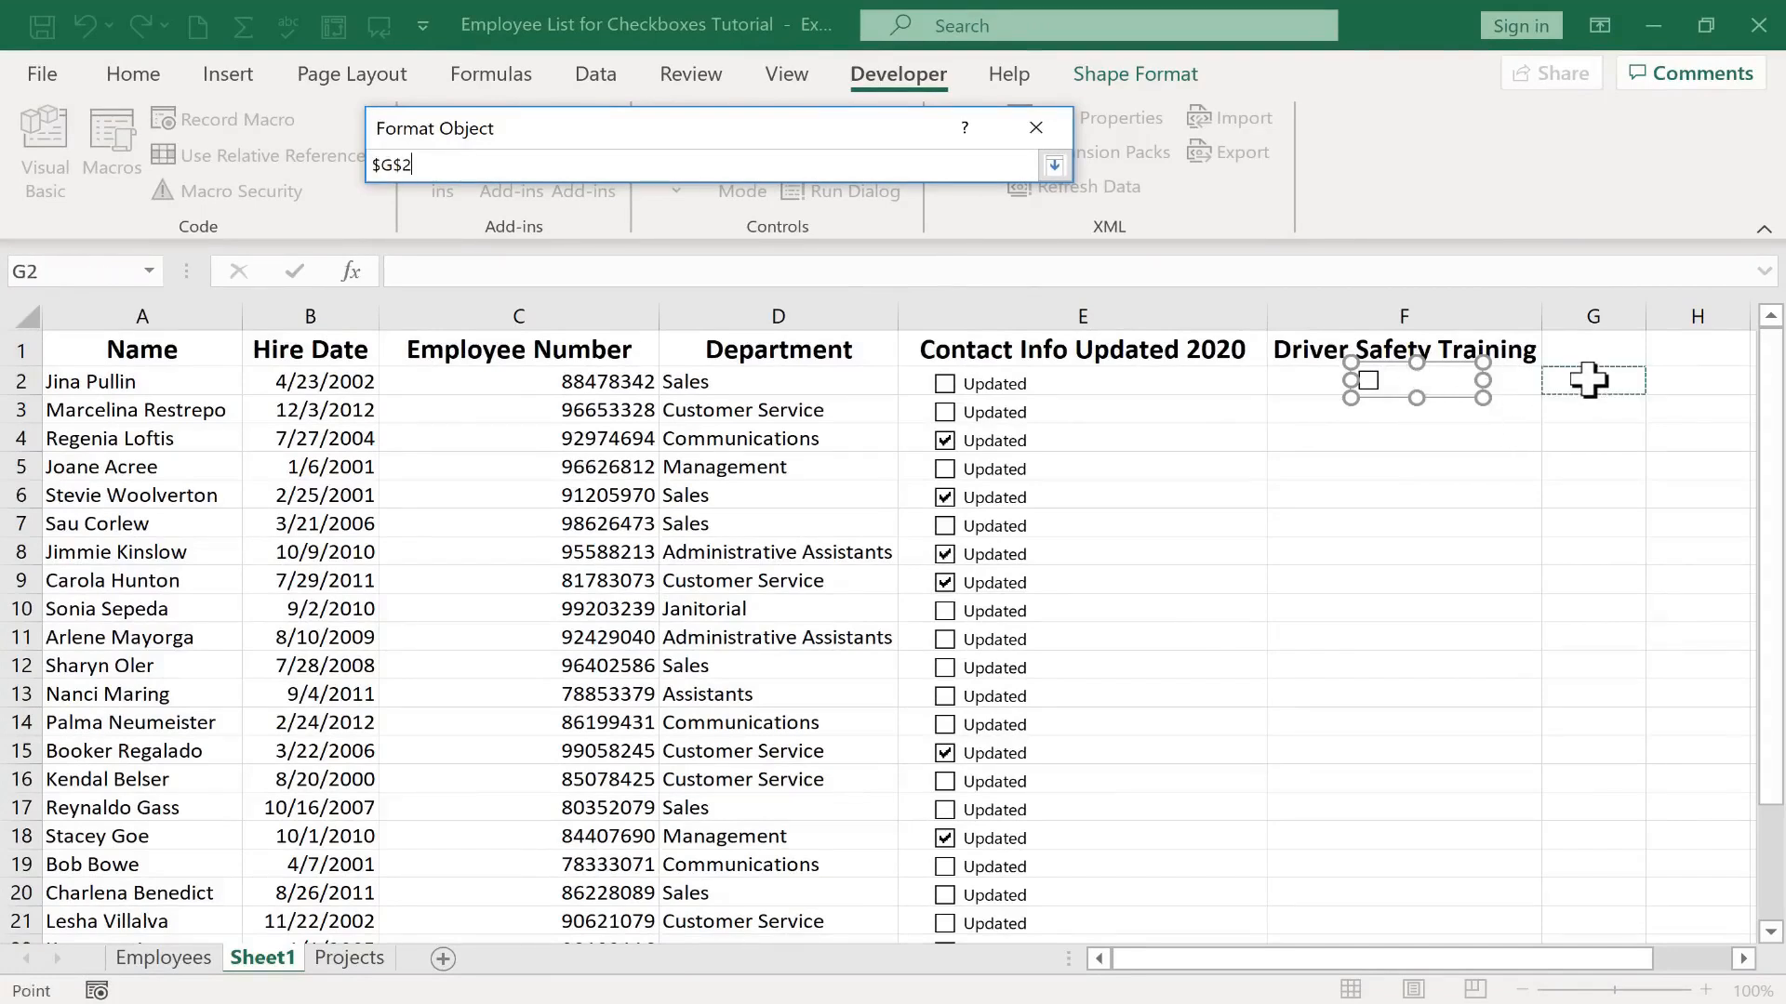
pyautogui.click(1054, 166)
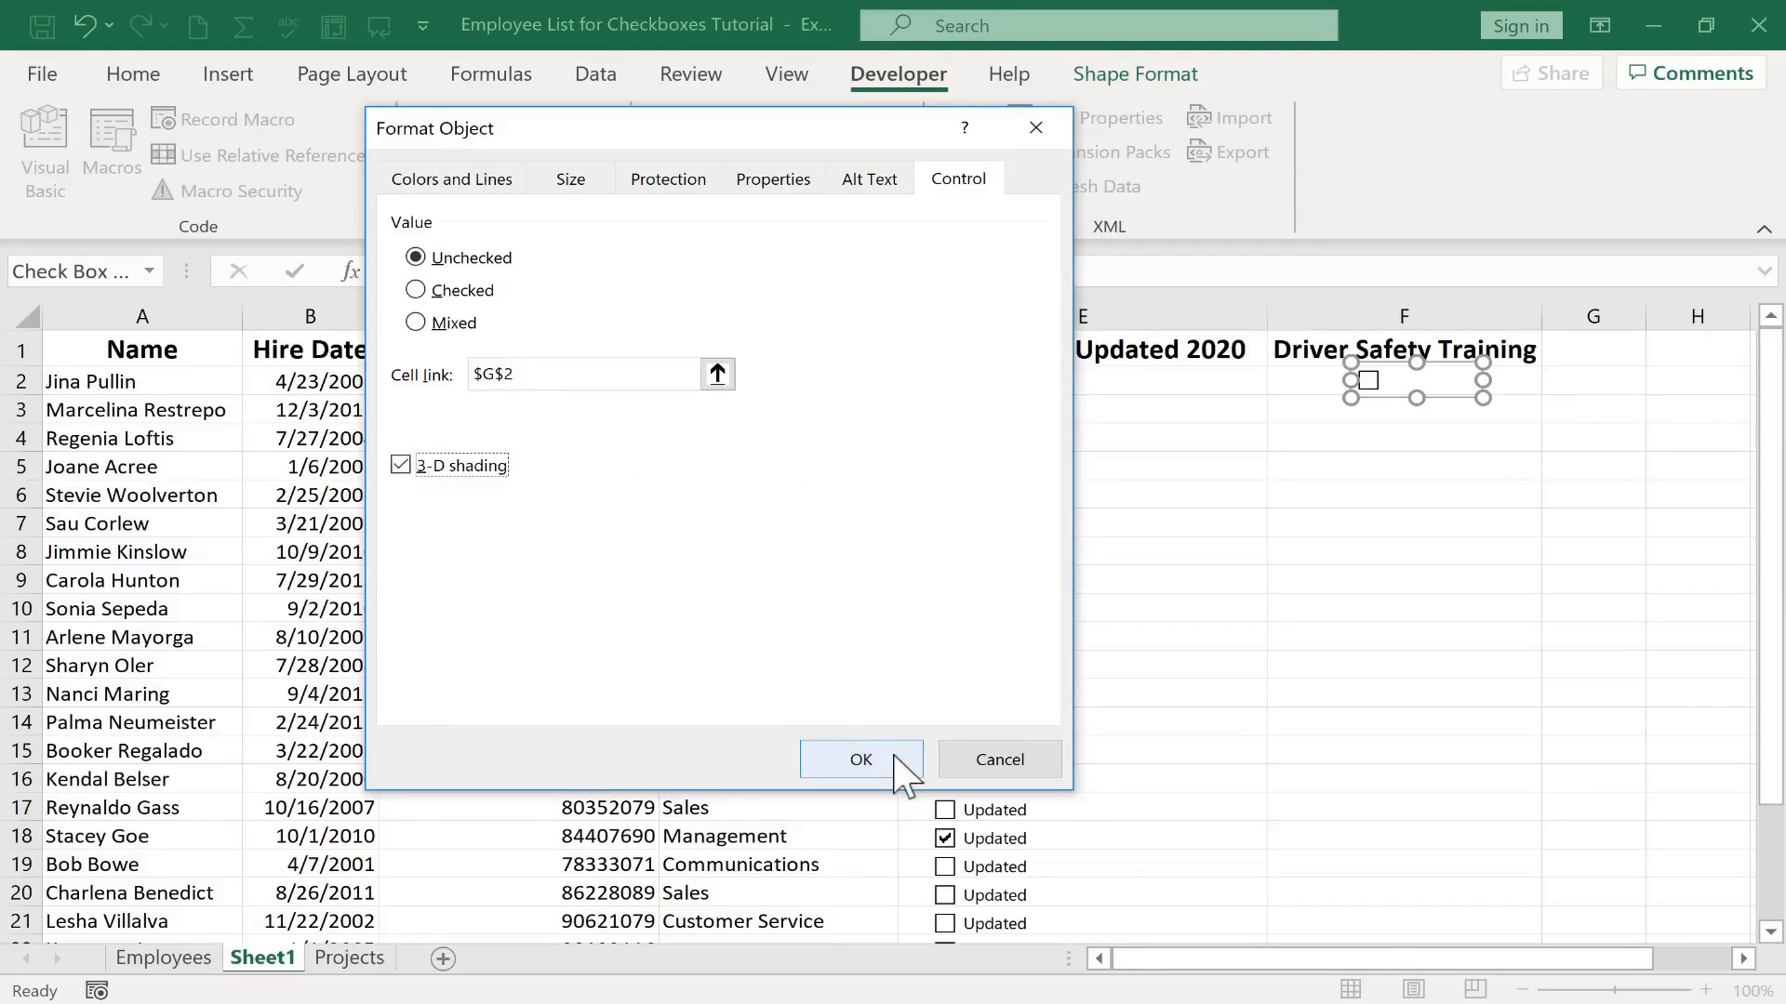
pyautogui.click(861, 760)
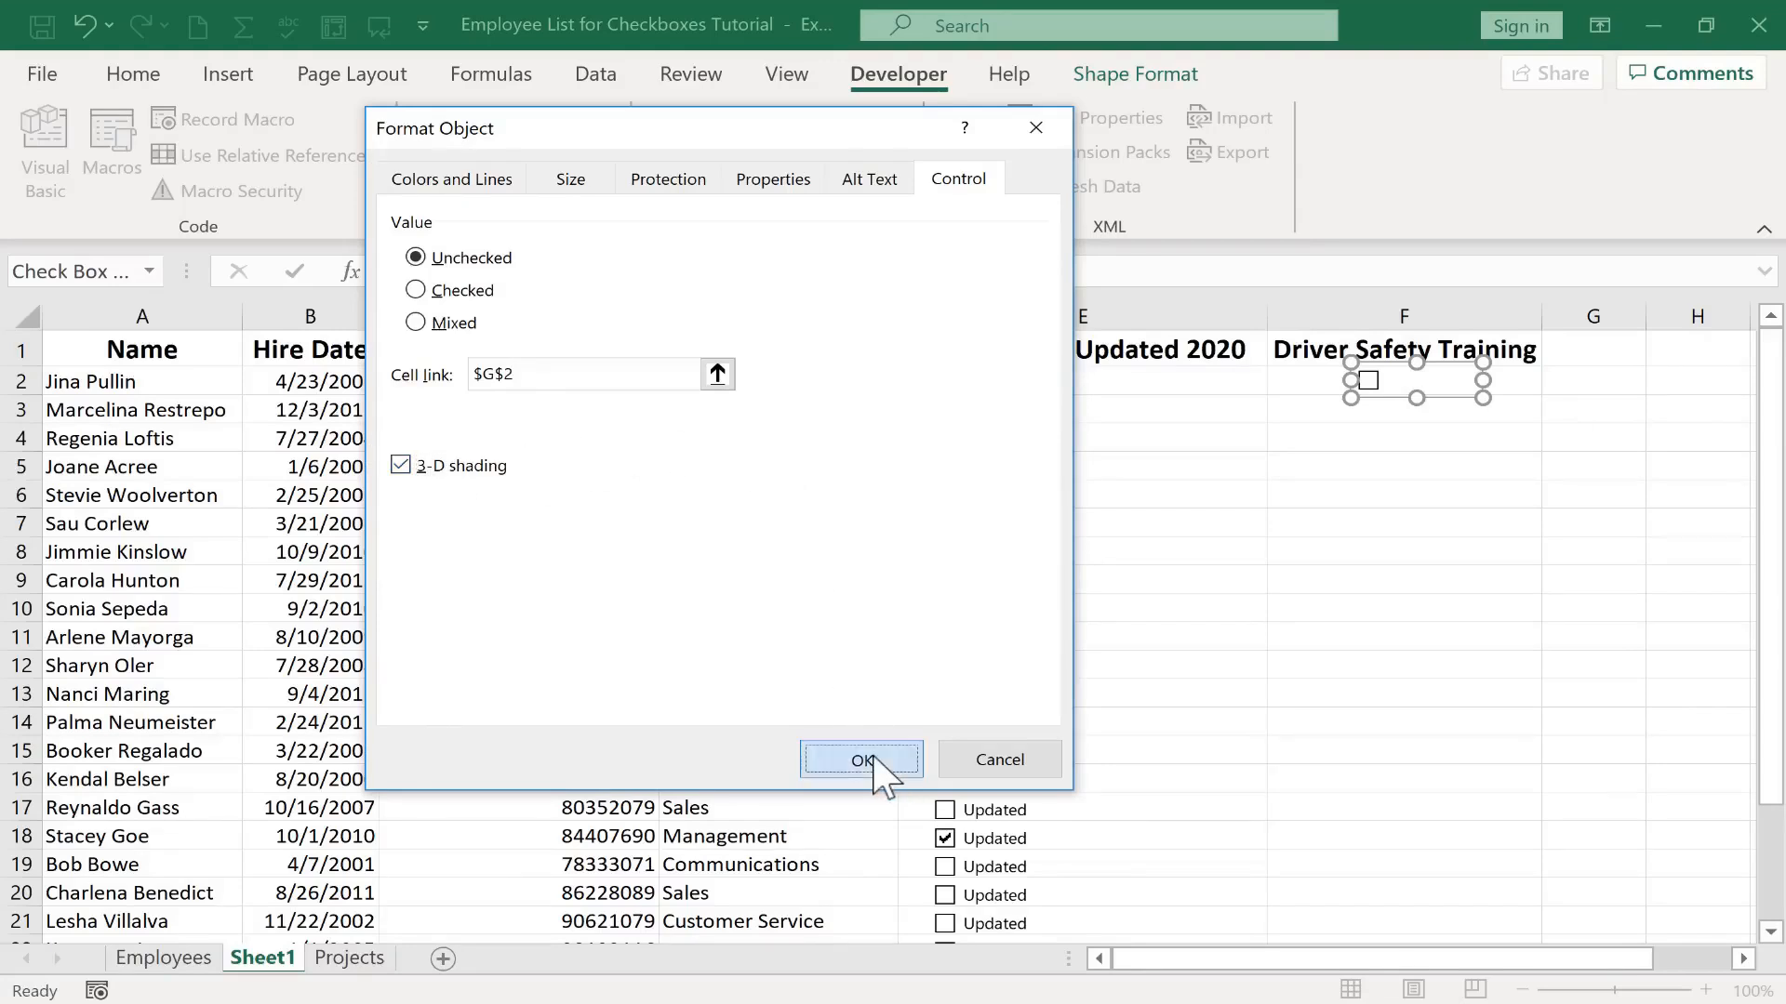
# Tick and clear the Driver Safety Training check box repeatedly to test its link to G2
pyautogui.click(1395, 580)
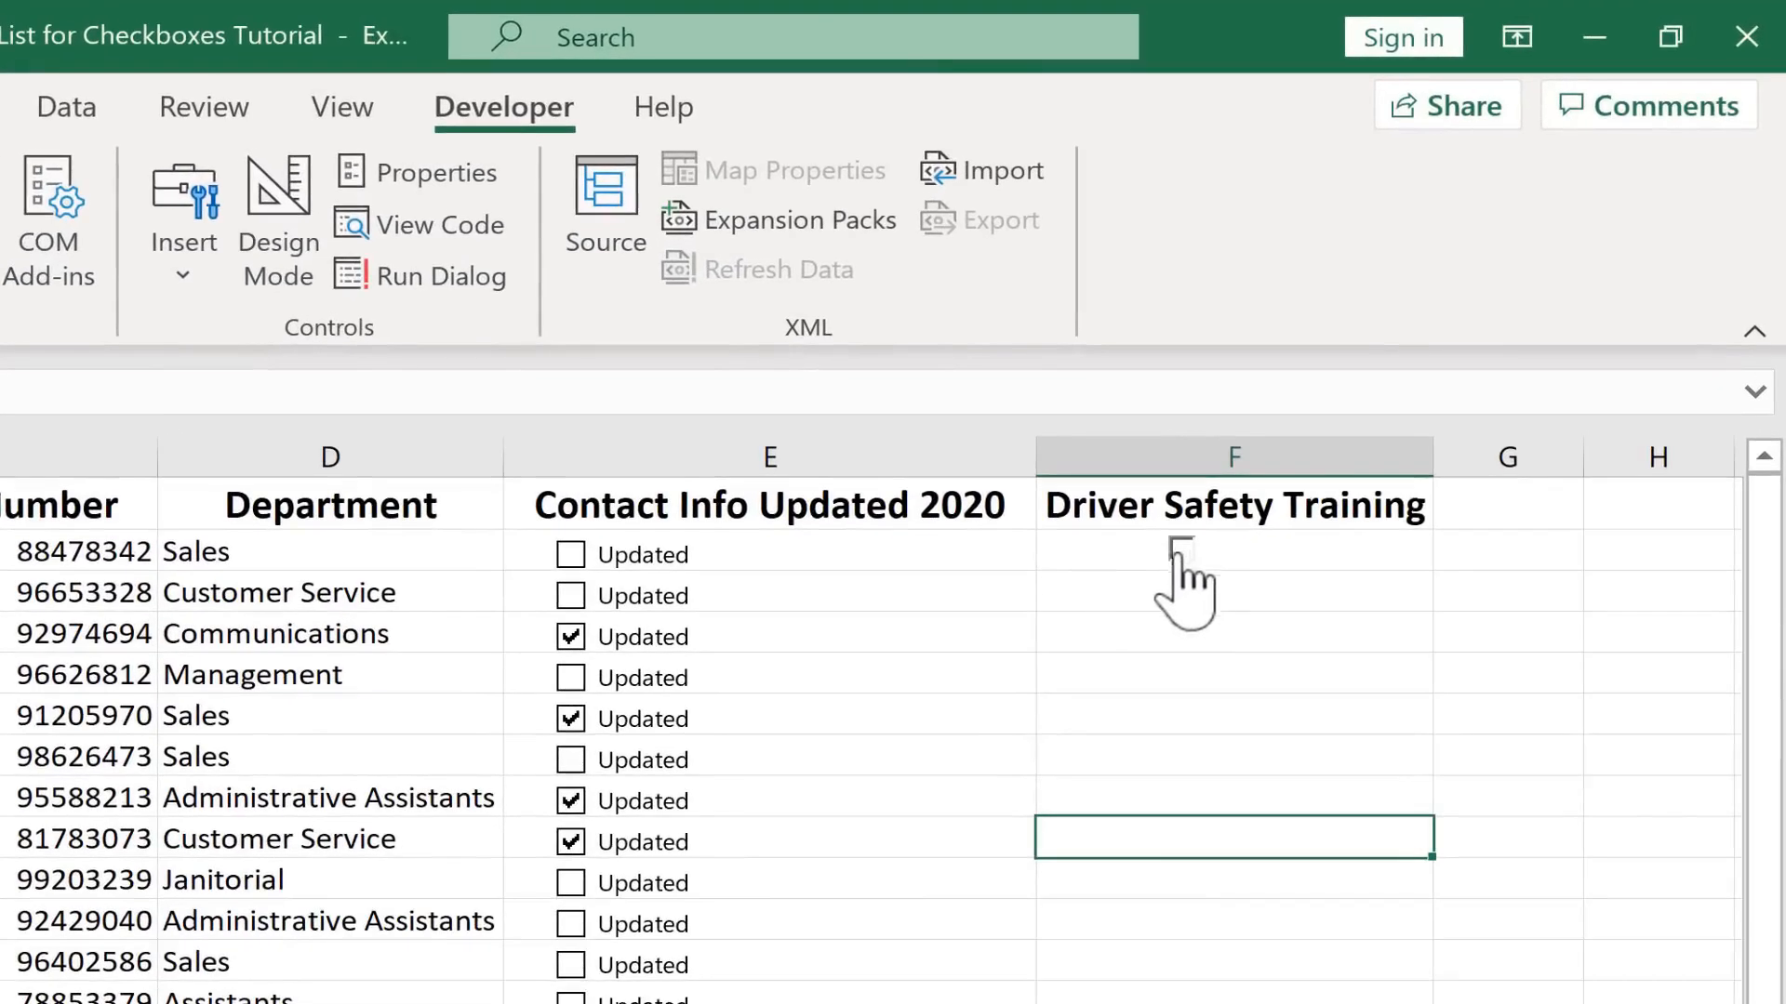
pyautogui.click(1182, 550)
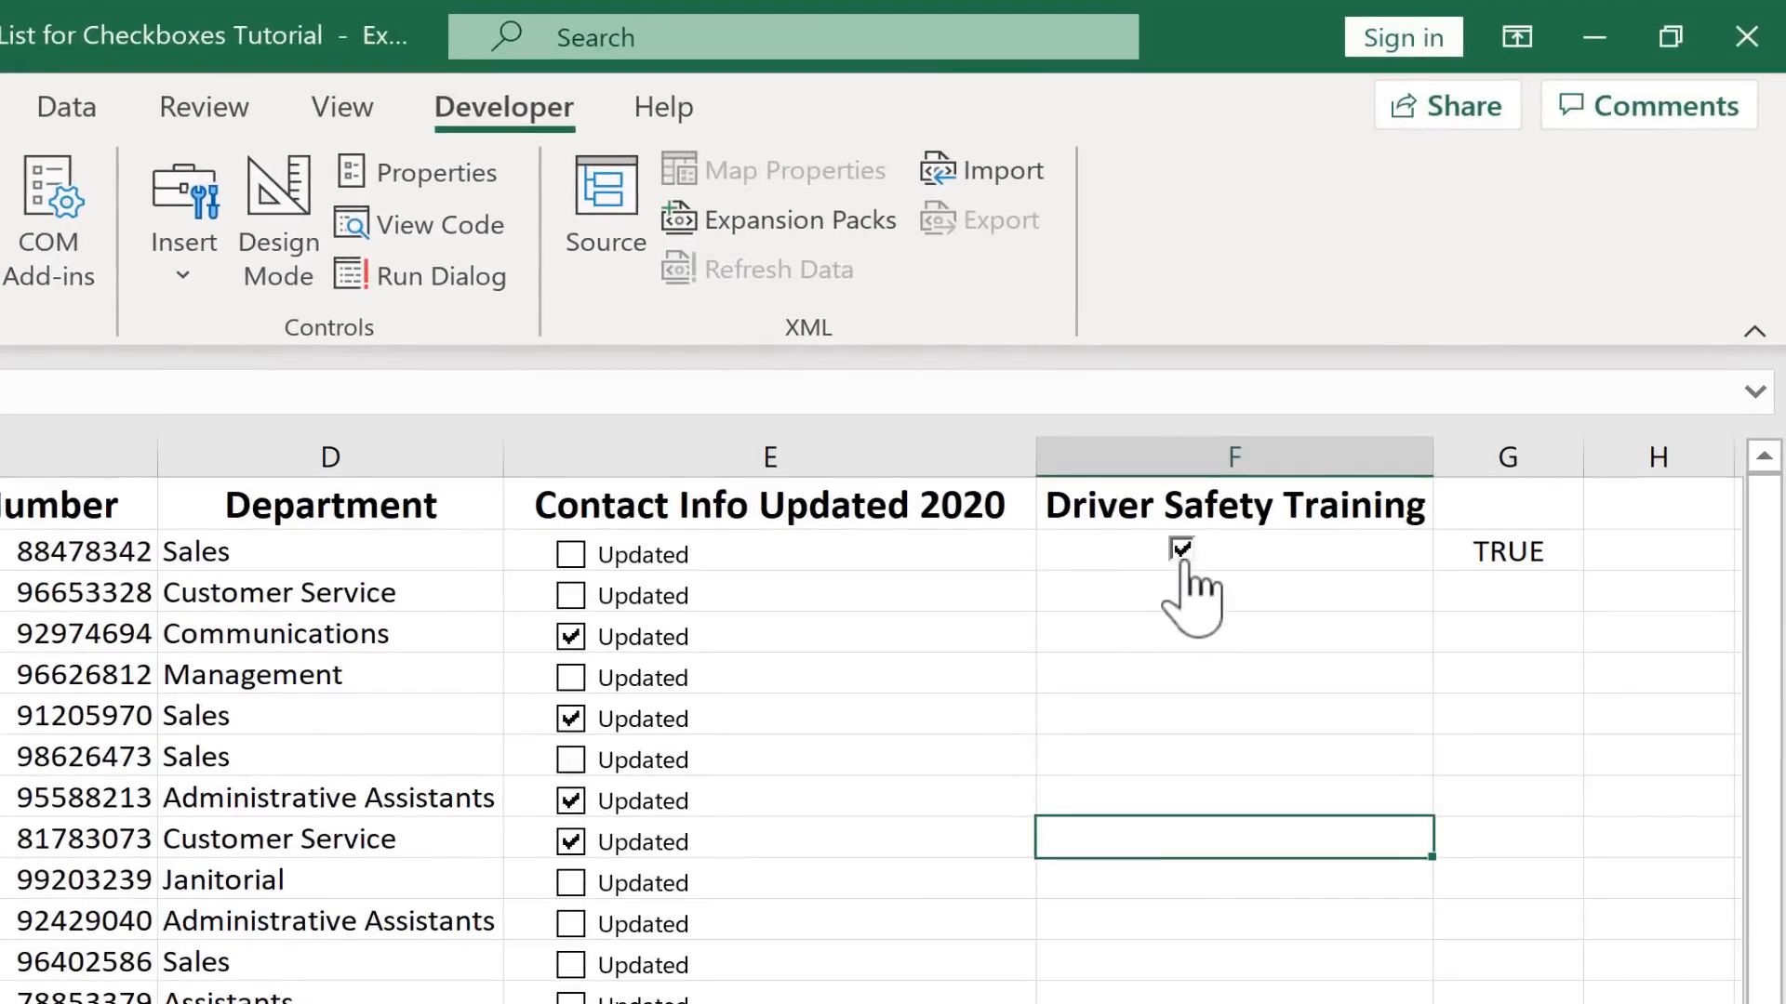
pyautogui.click(1183, 552)
pyautogui.click(1183, 553)
pyautogui.click(1206, 613)
pyautogui.click(1182, 550)
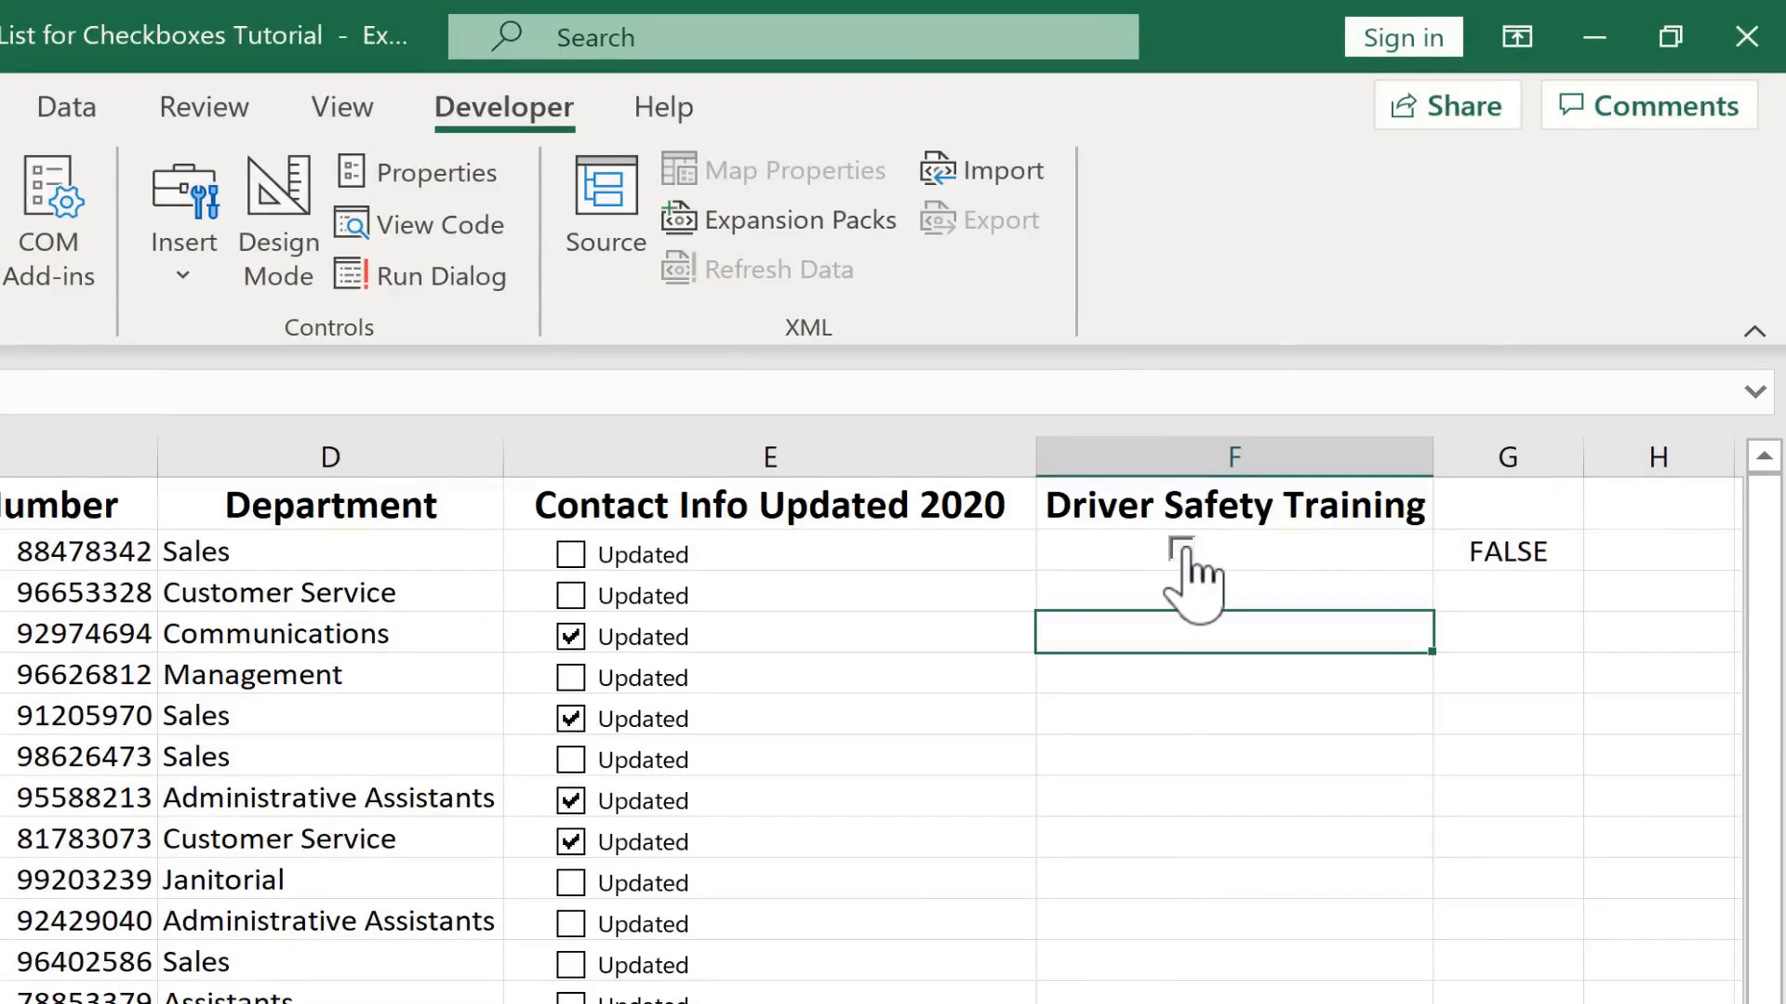
pyautogui.click(1182, 551)
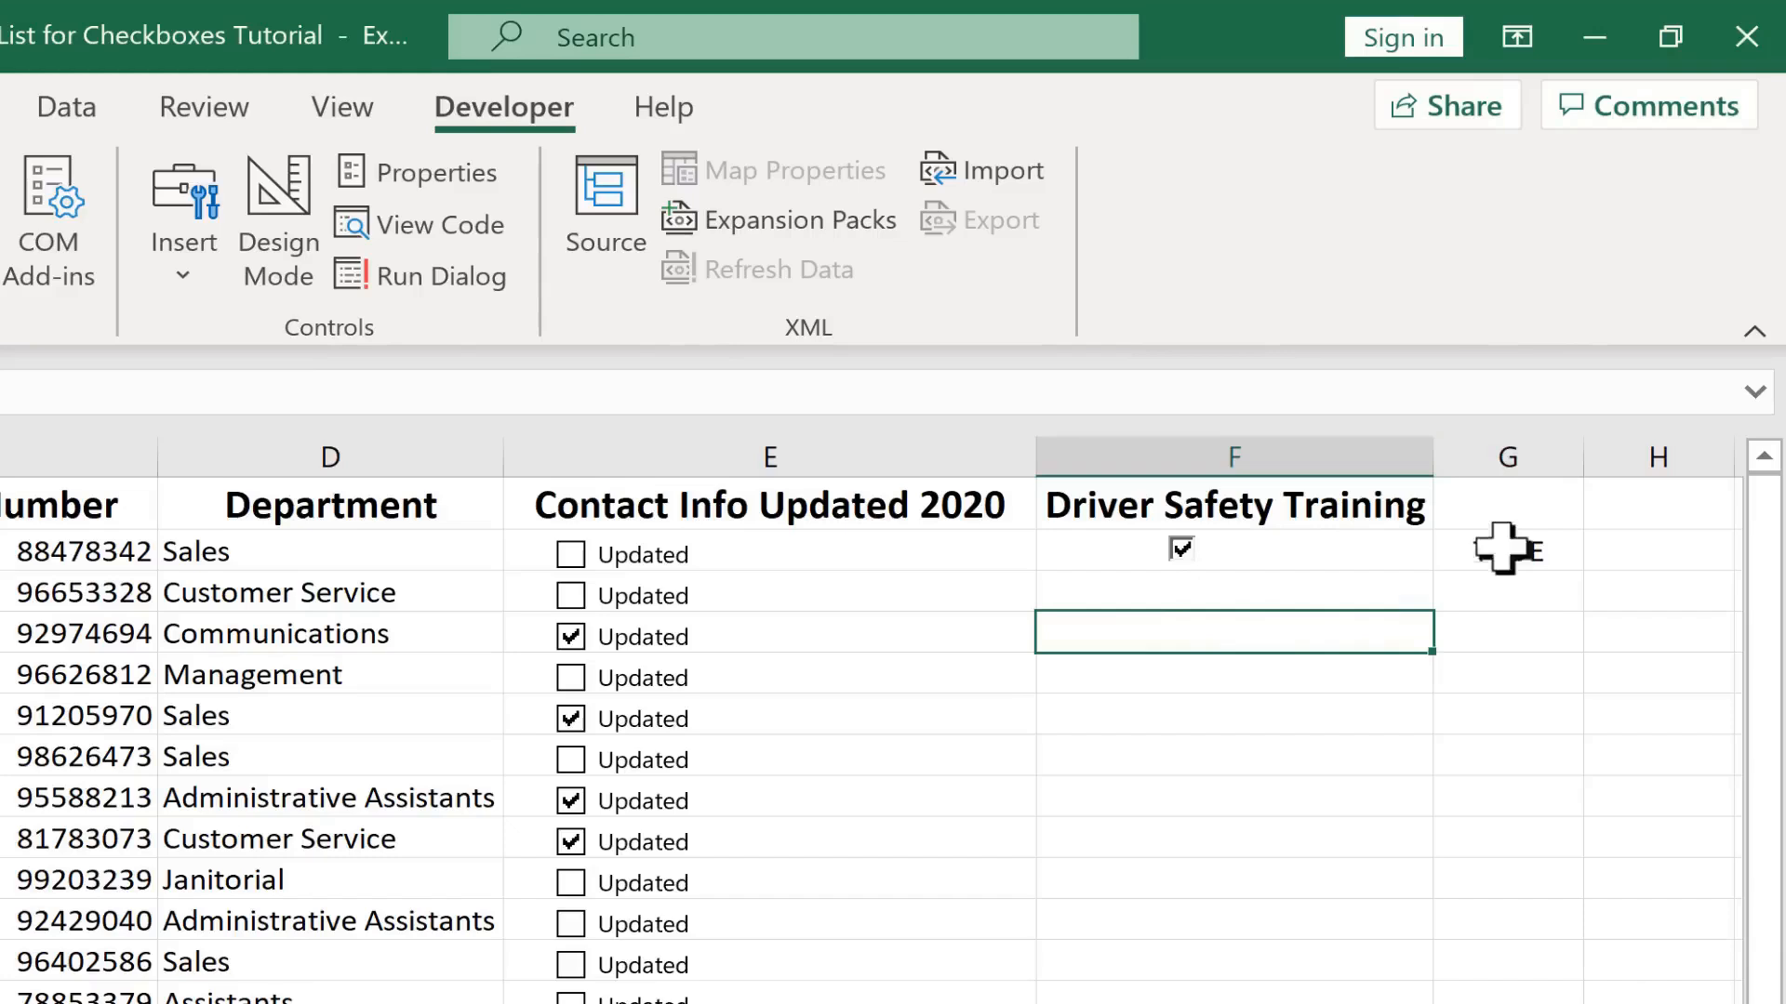
pyautogui.click(1182, 551)
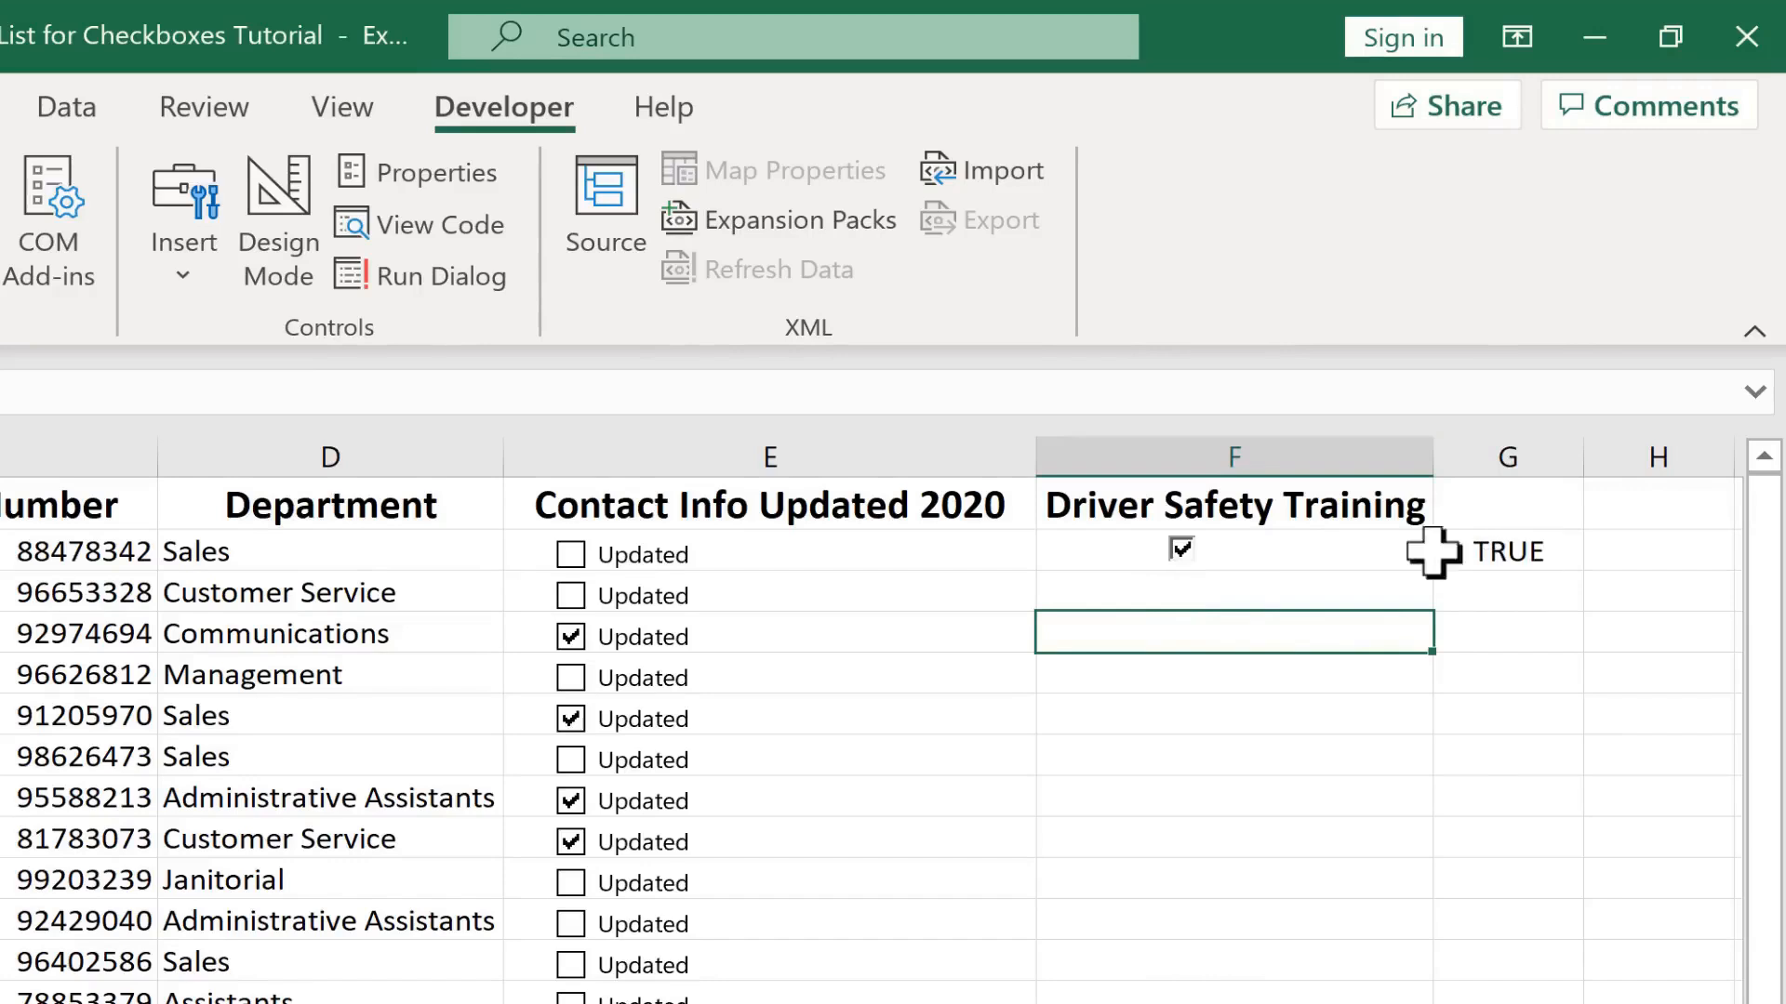
pyautogui.click(1181, 550)
pyautogui.click(1199, 551)
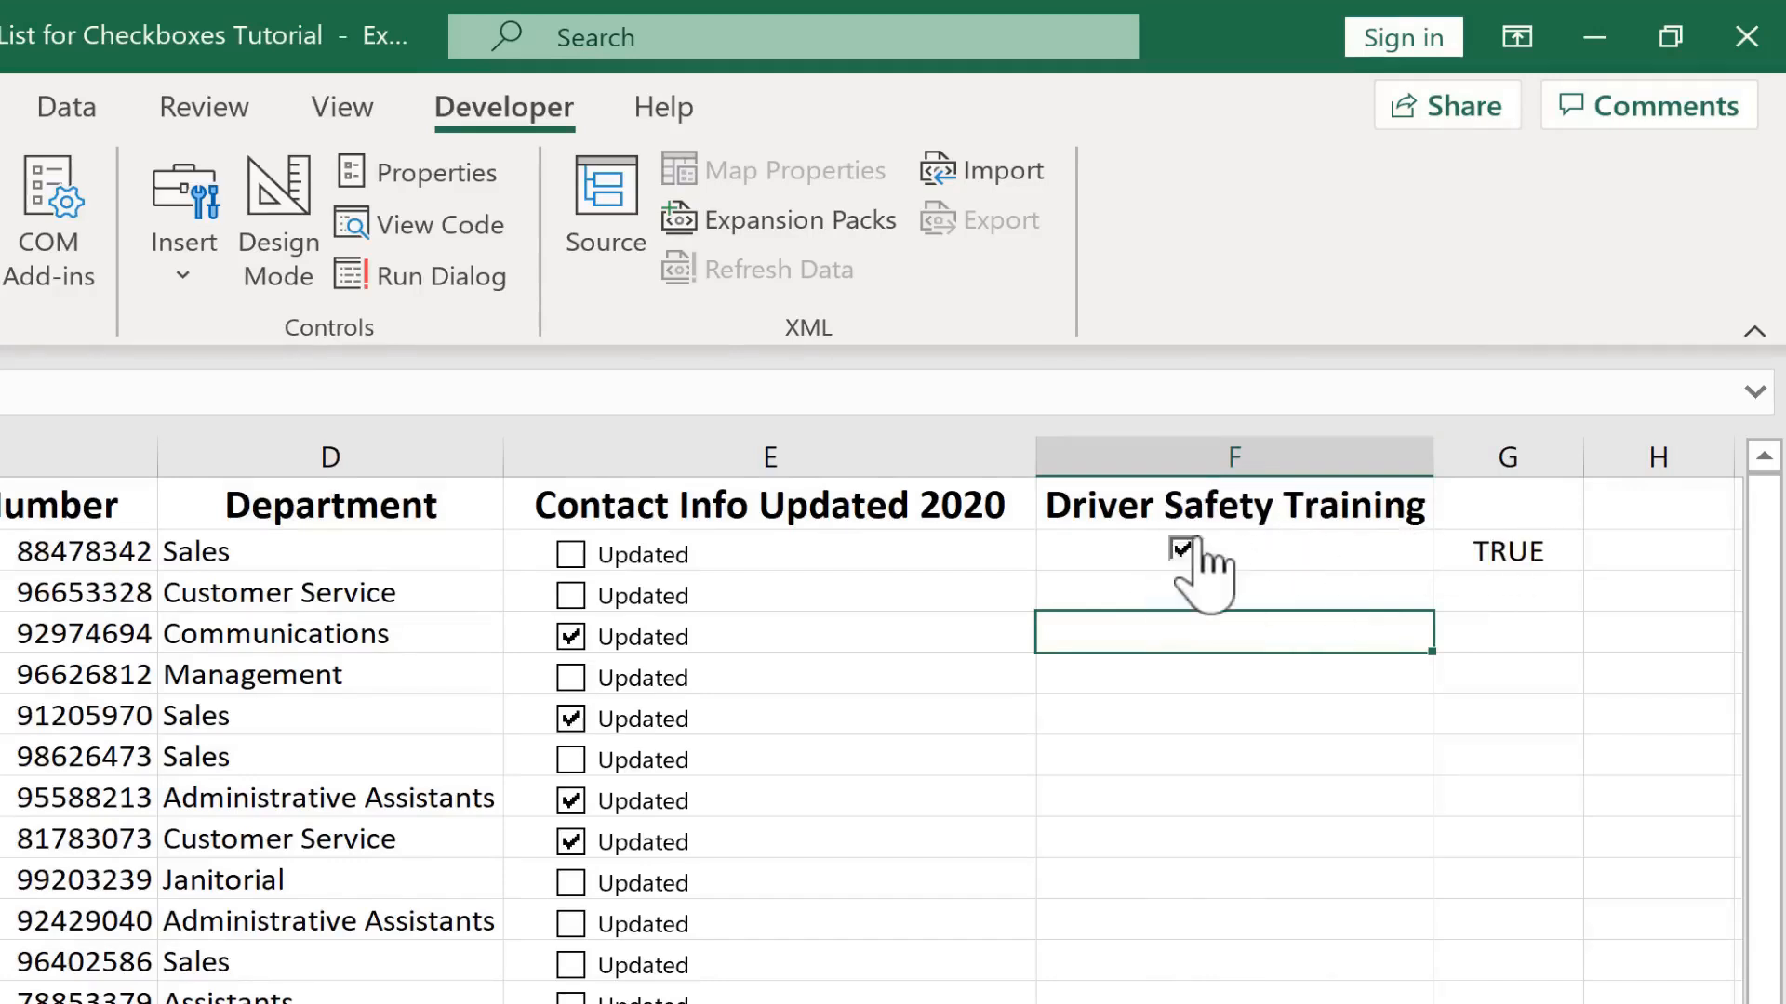
pyautogui.click(1198, 552)
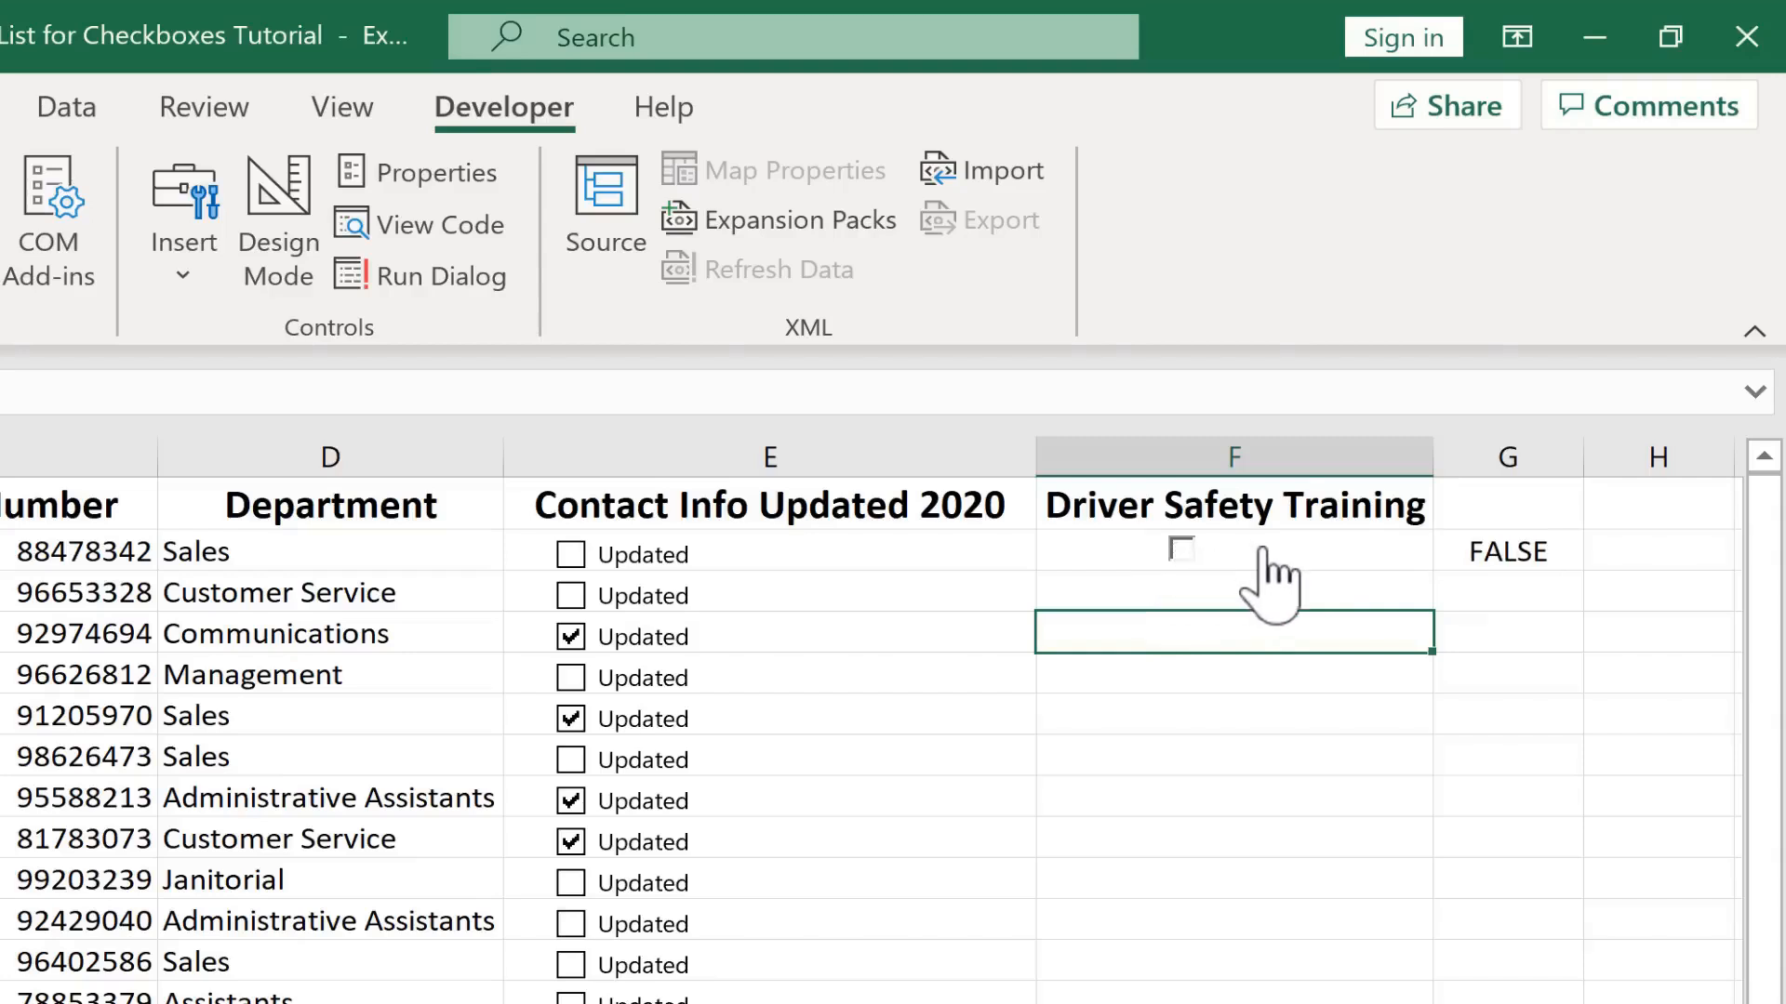
pyautogui.click(1260, 551)
pyautogui.click(1187, 552)
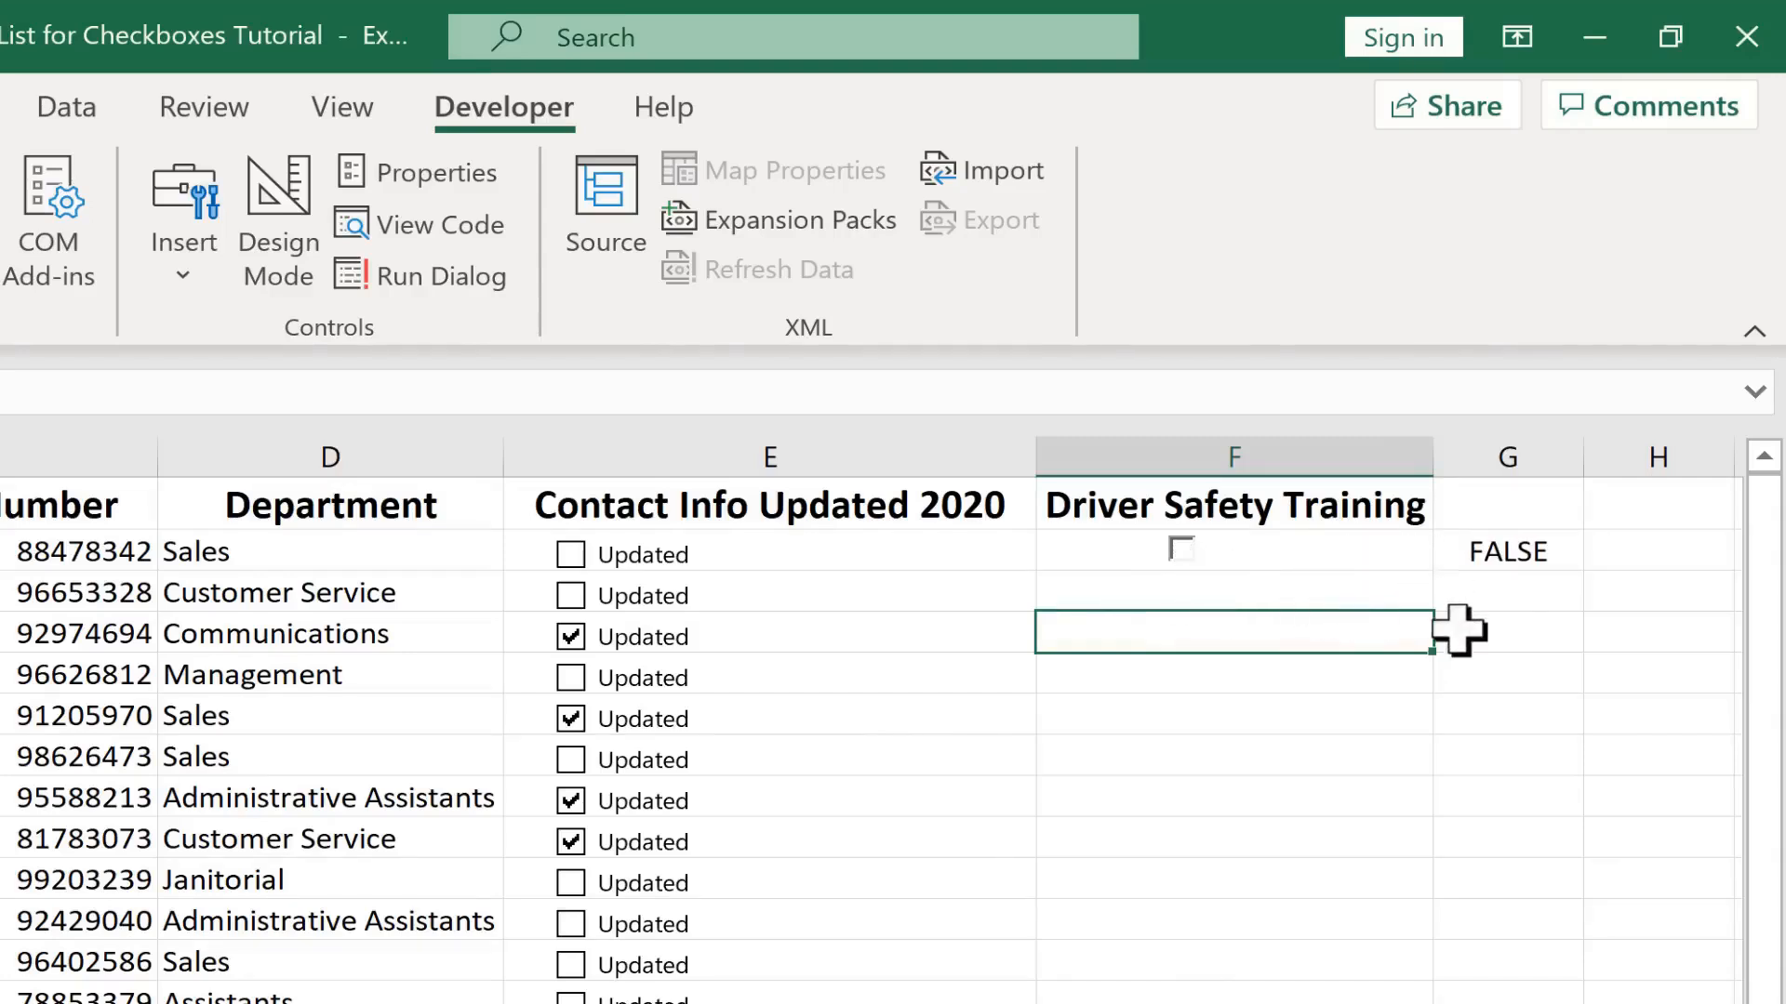
# Copy the F2 check box down column F for every employee by filling cell F2 downward
pyautogui.rightClick(1391, 550)
pyautogui.press('Escape')
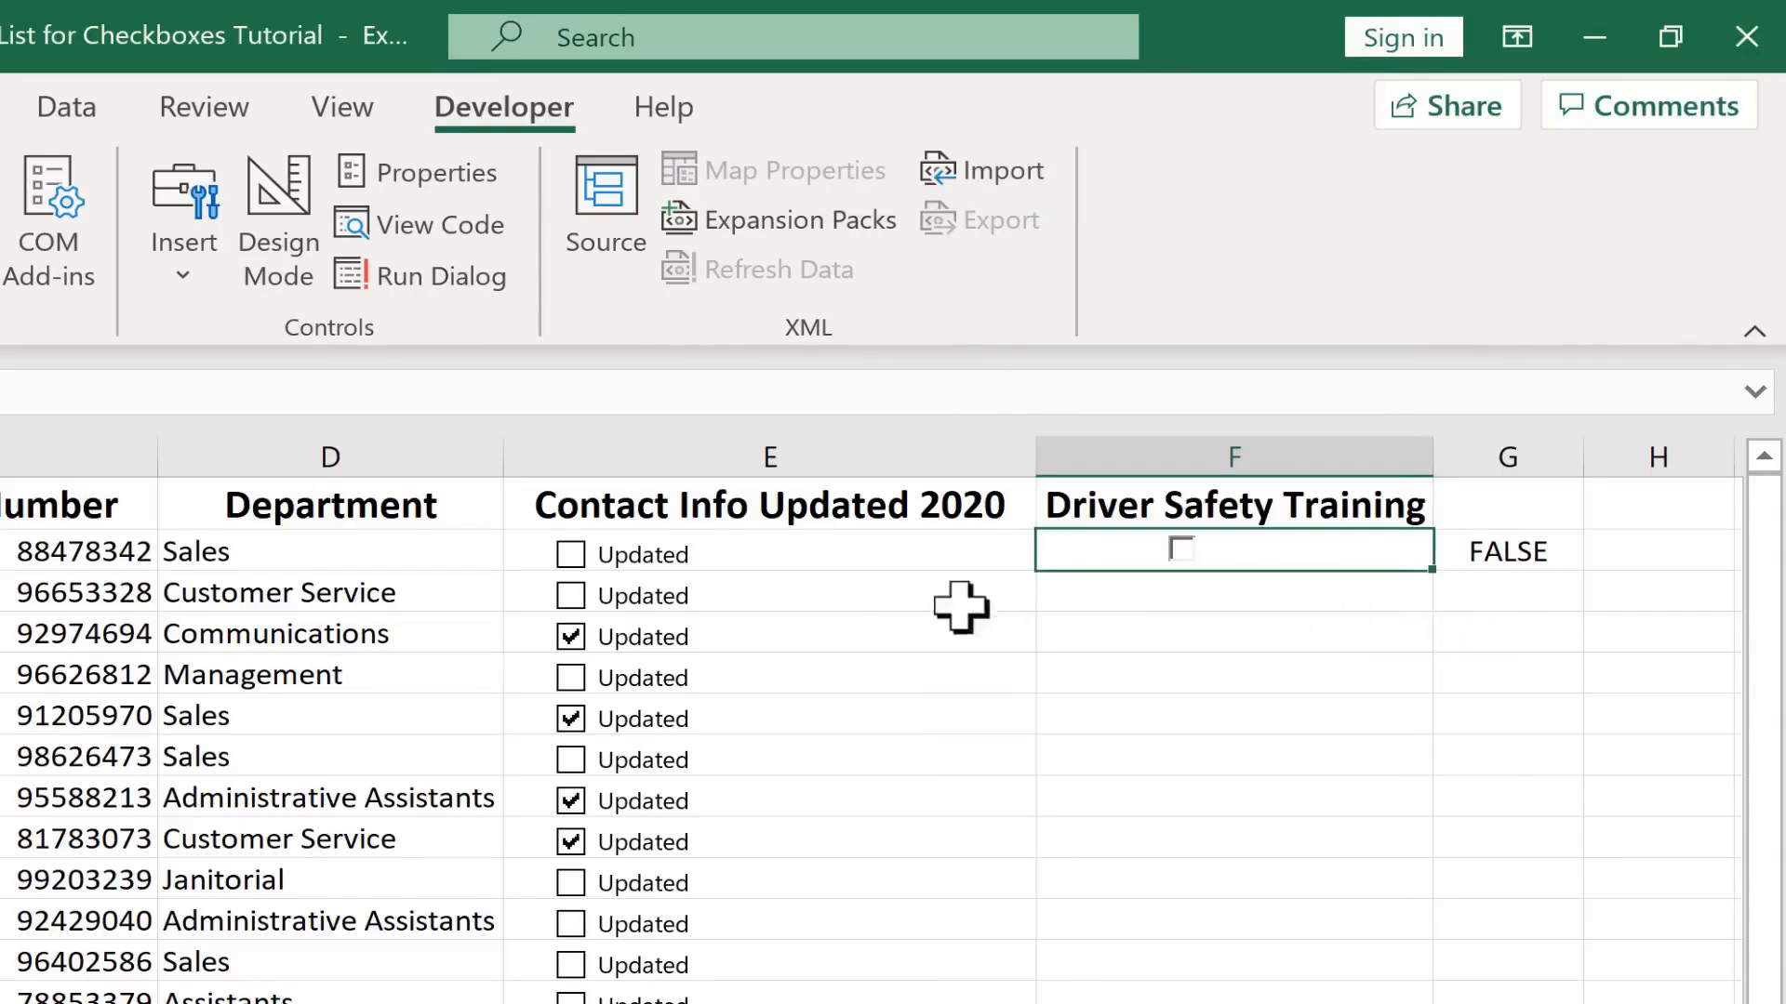
pyautogui.click(1263, 683)
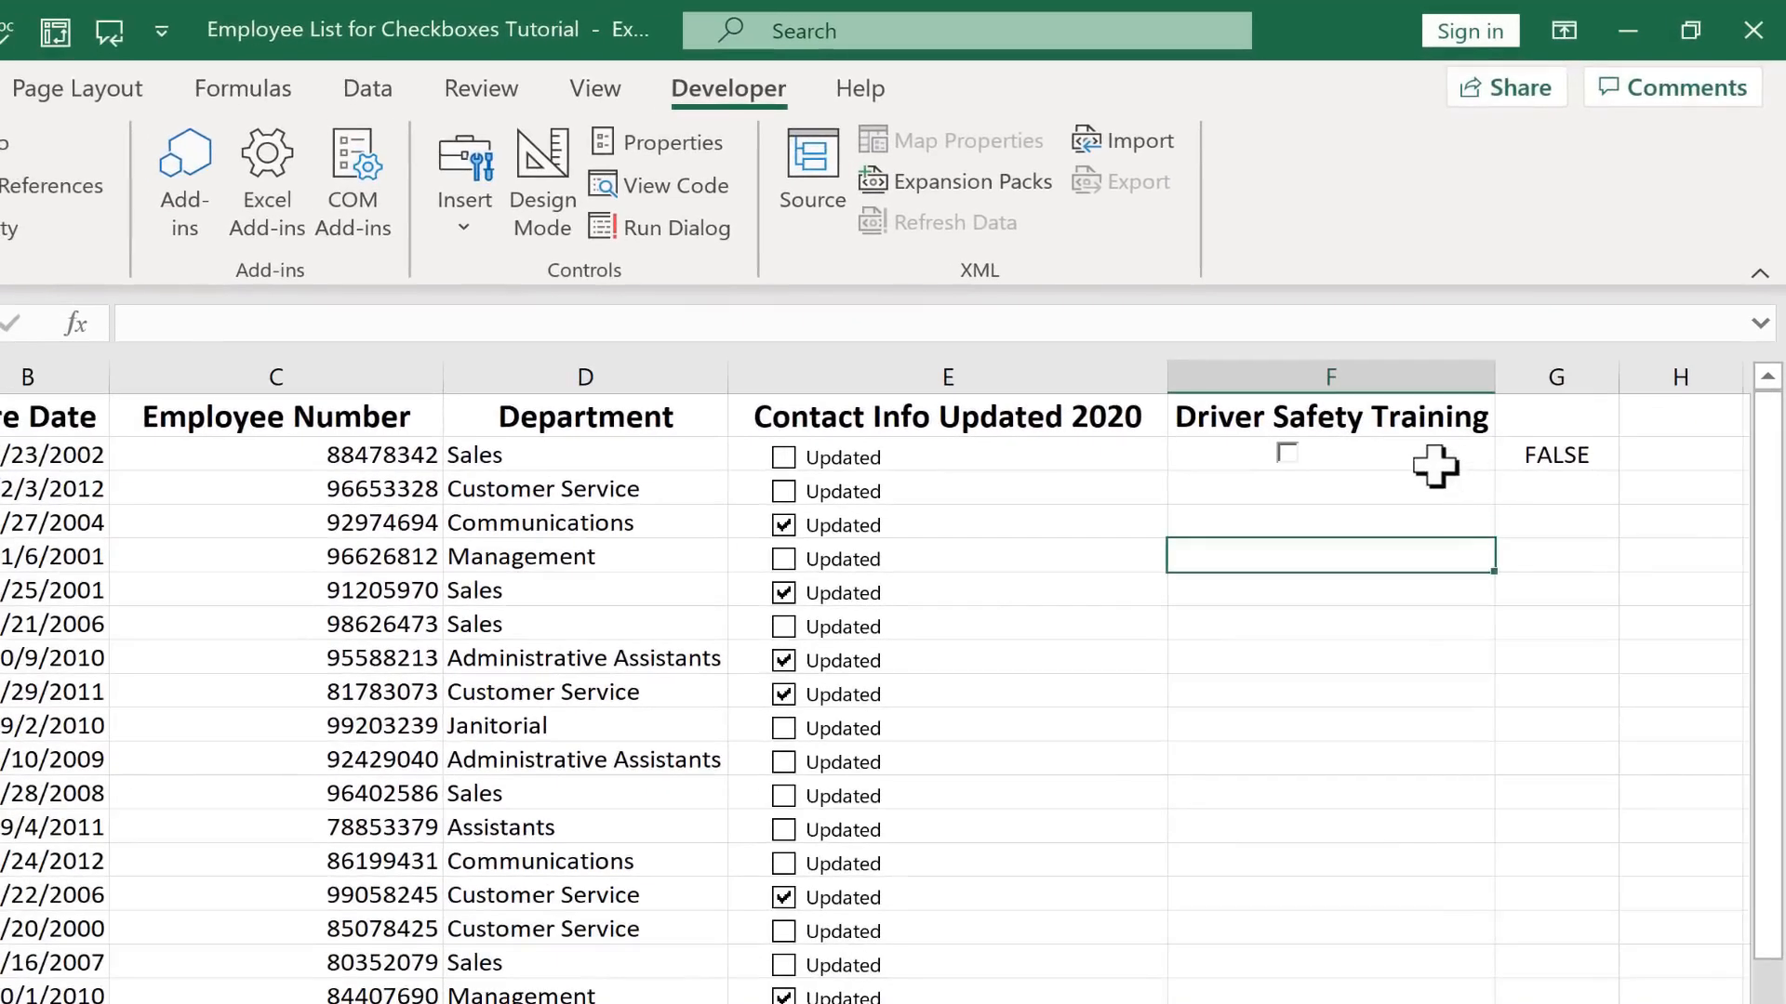
pyautogui.click(1358, 551)
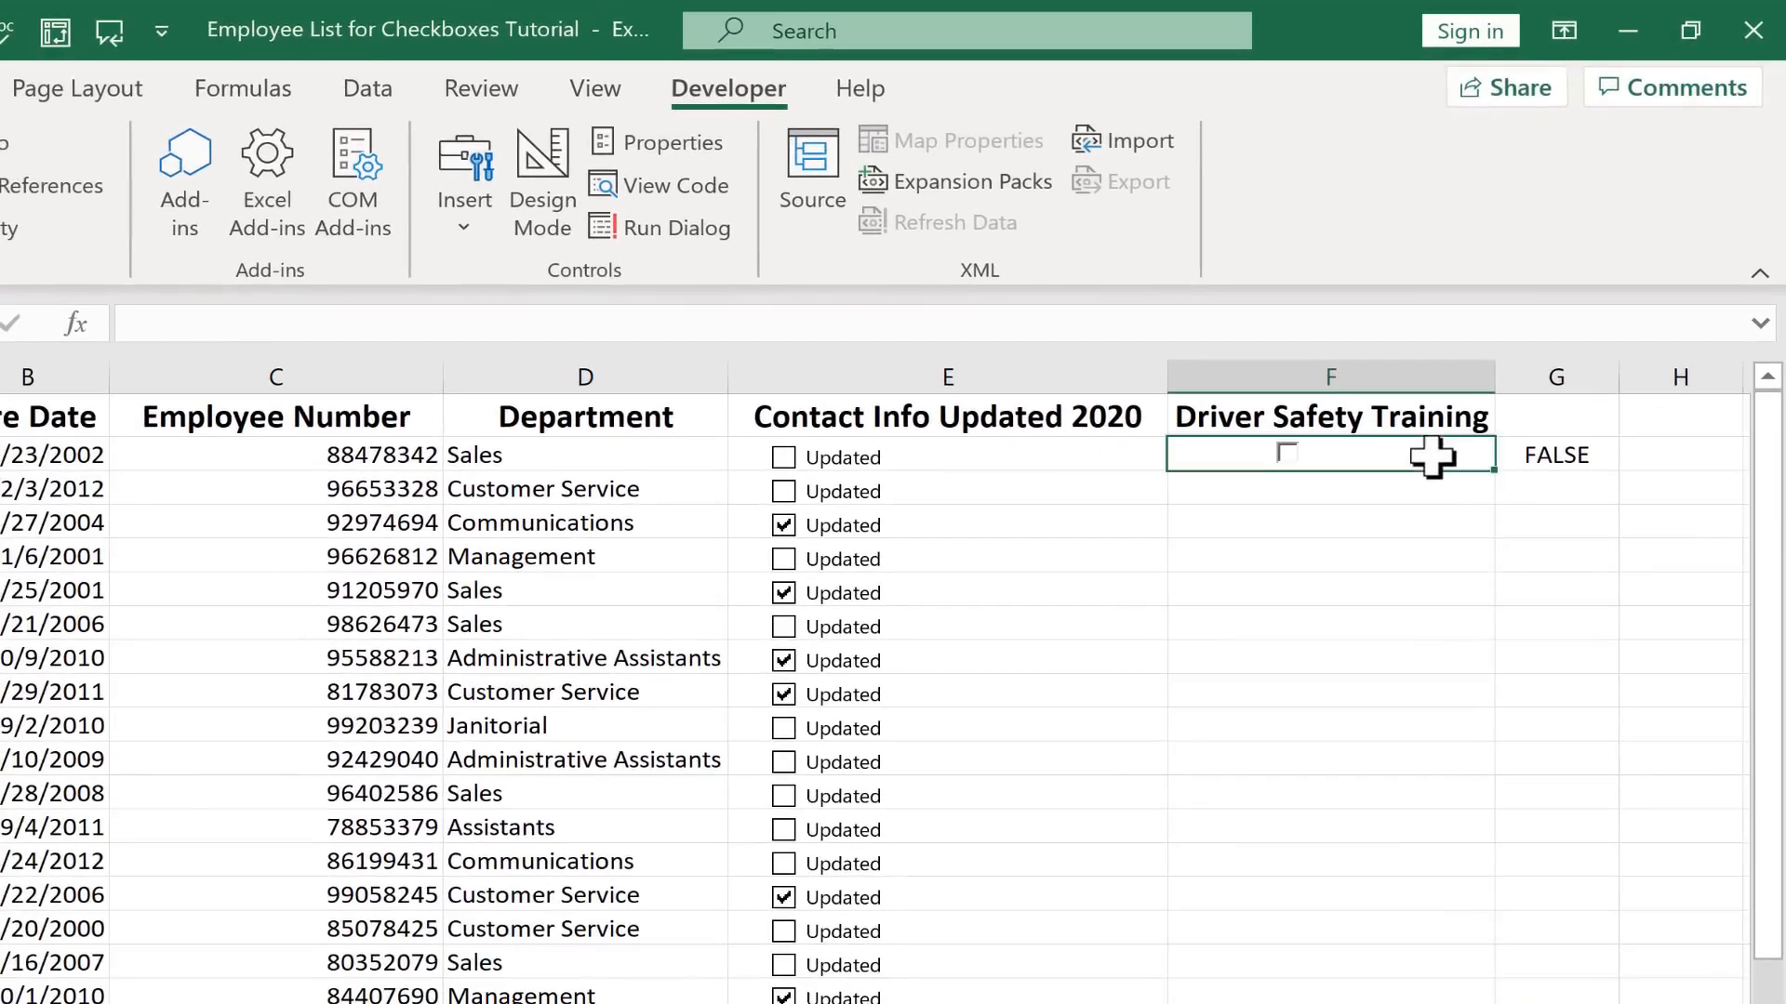
pyautogui.click(1437, 526)
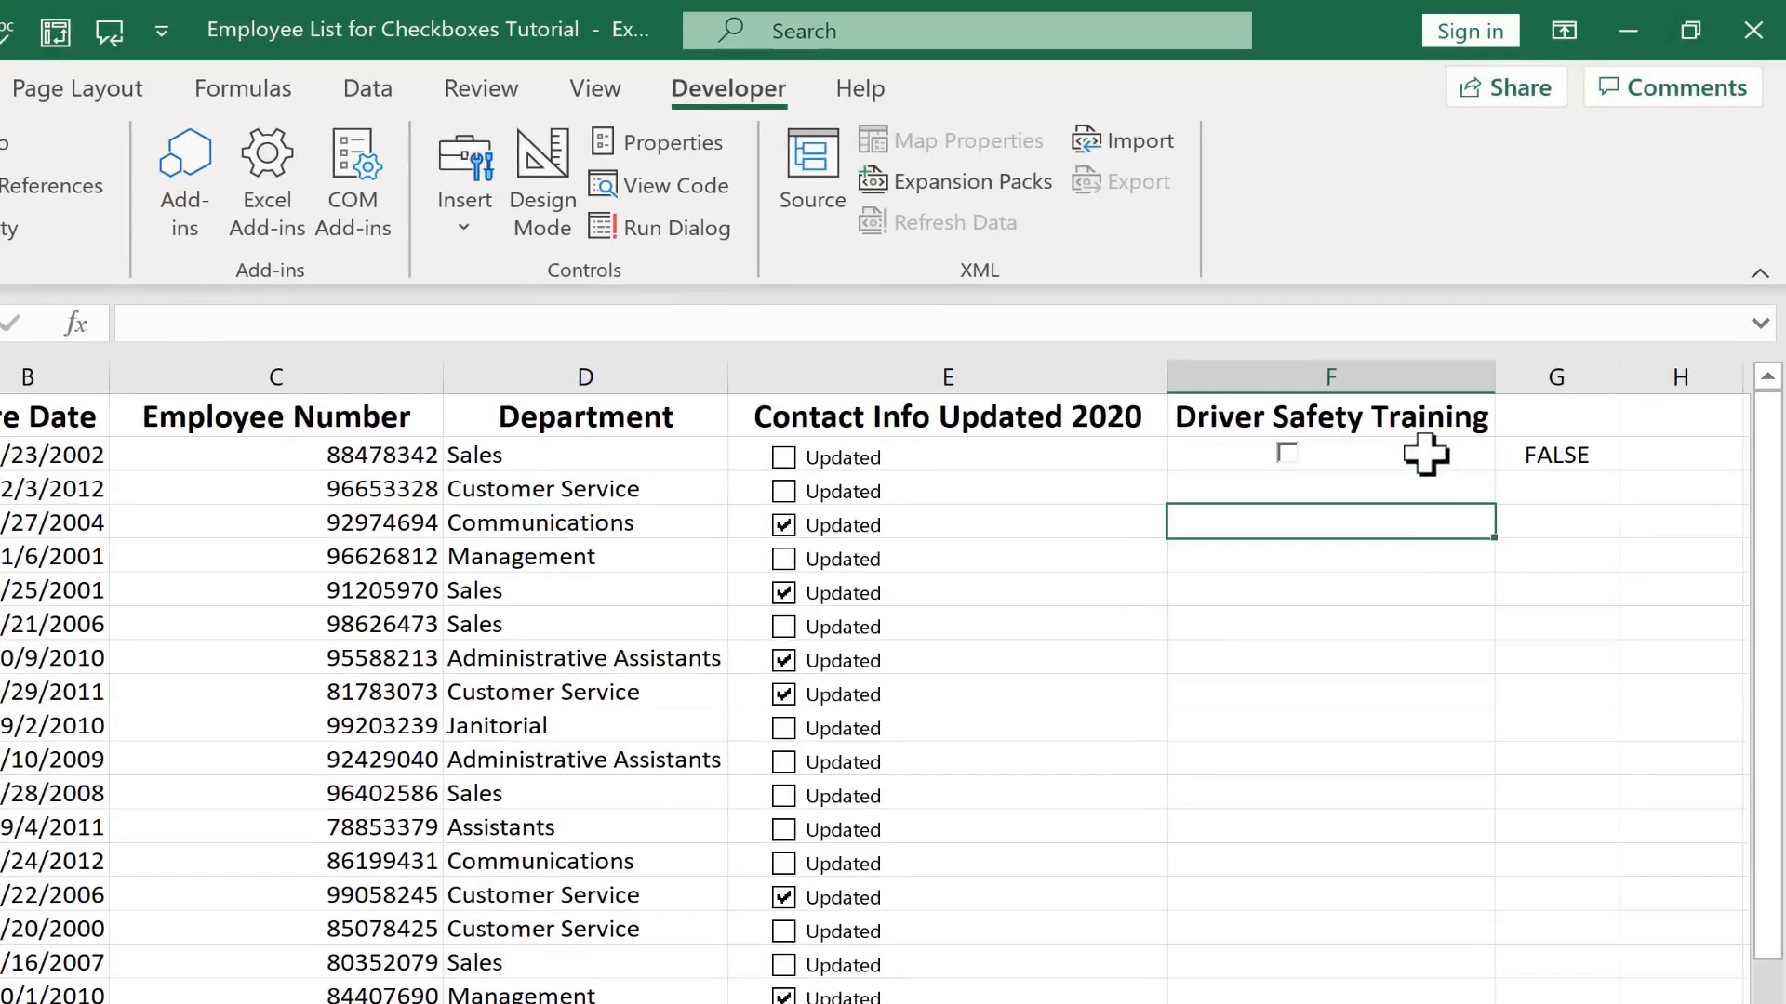
pyautogui.click(1424, 455)
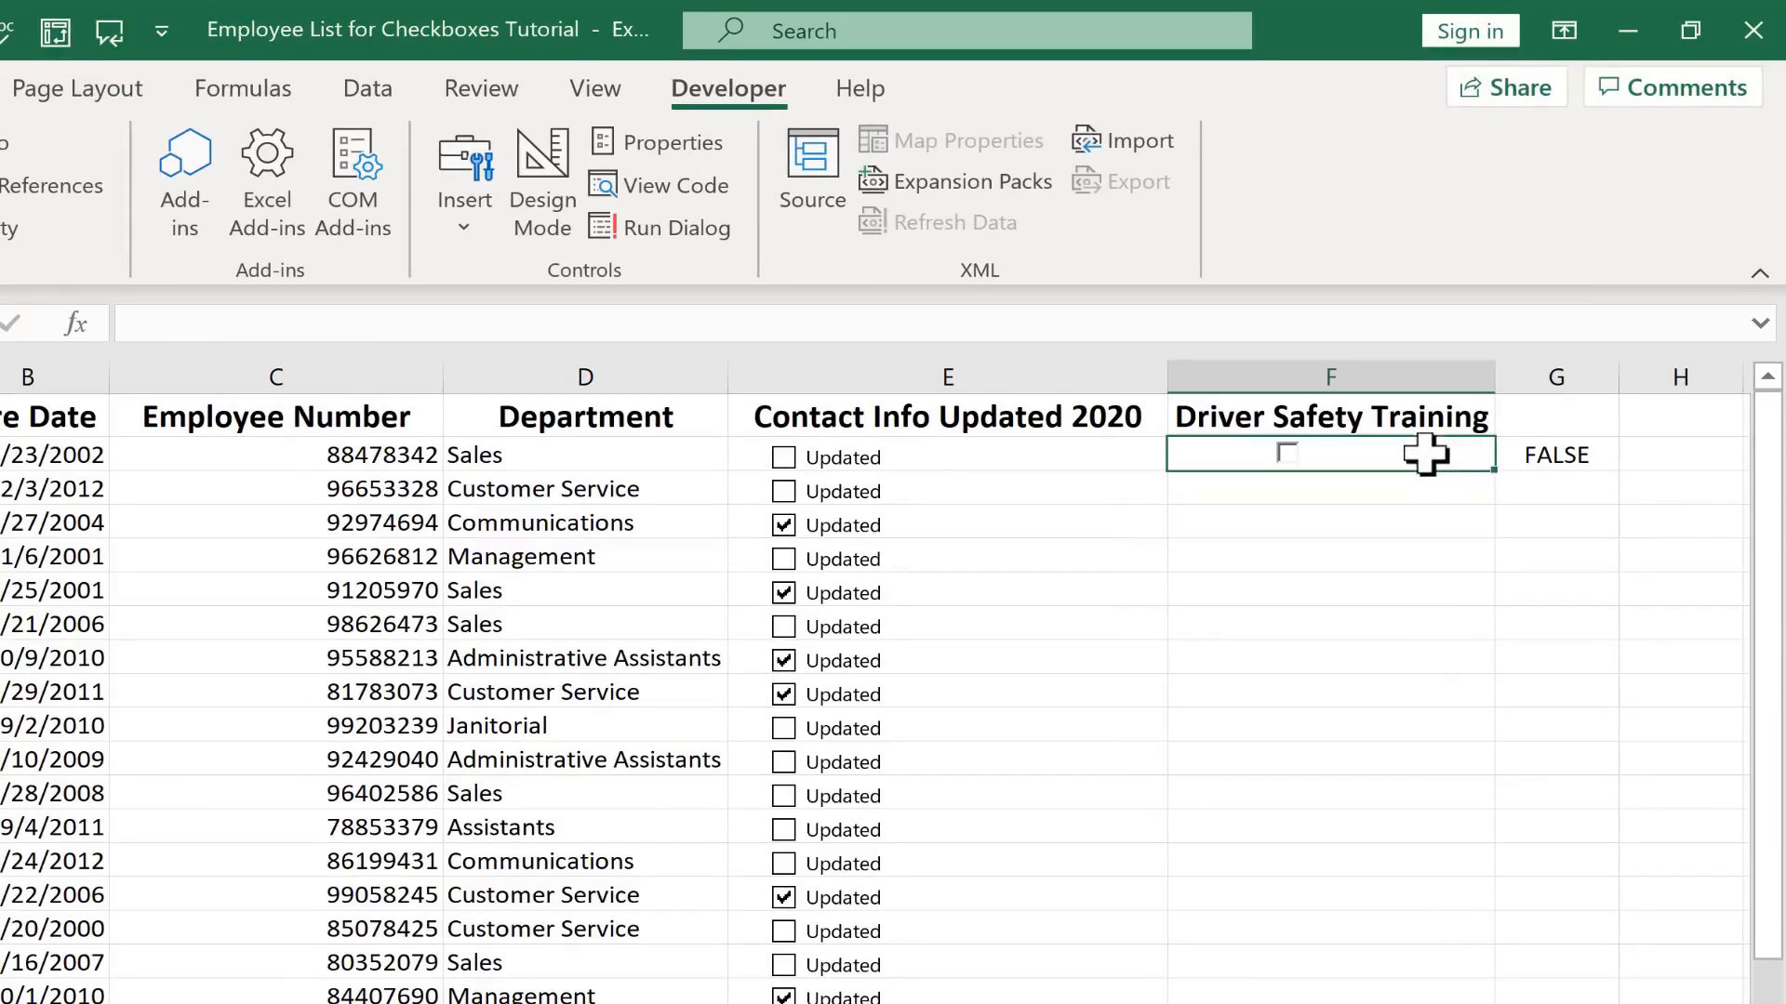
pyautogui.click(1302, 455)
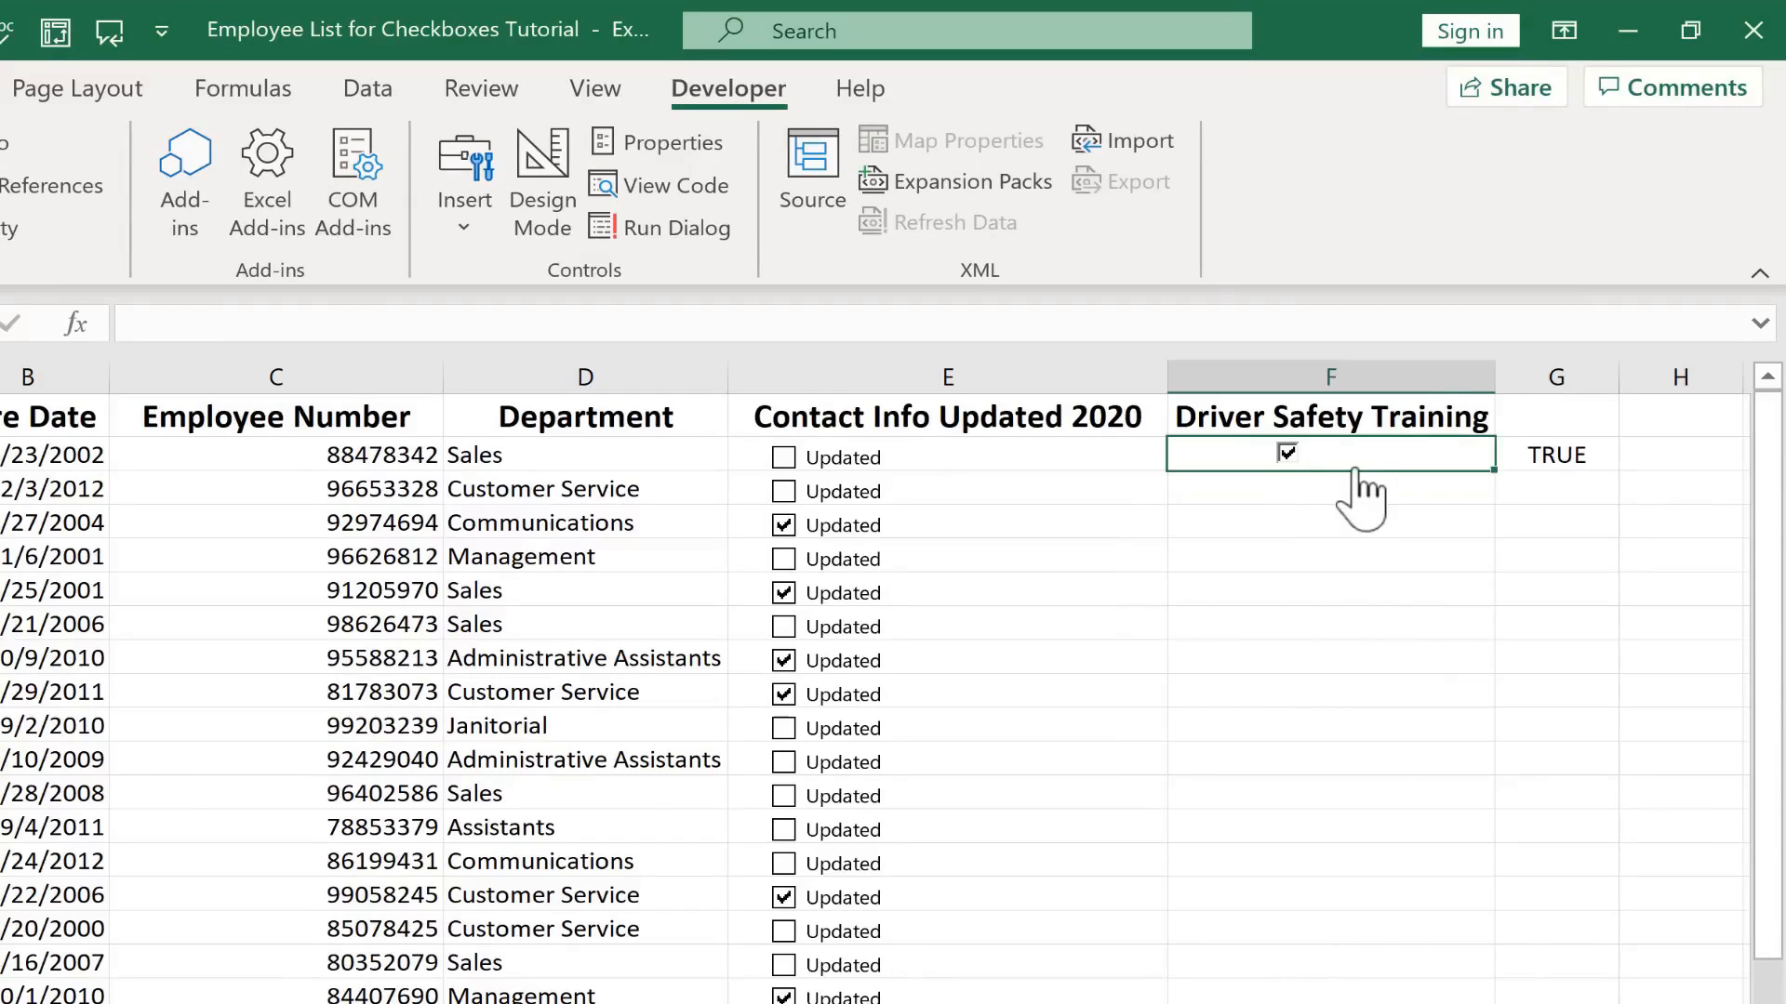
pyautogui.click(1357, 472)
pyautogui.click(1451, 555)
pyautogui.rightClick(1467, 456)
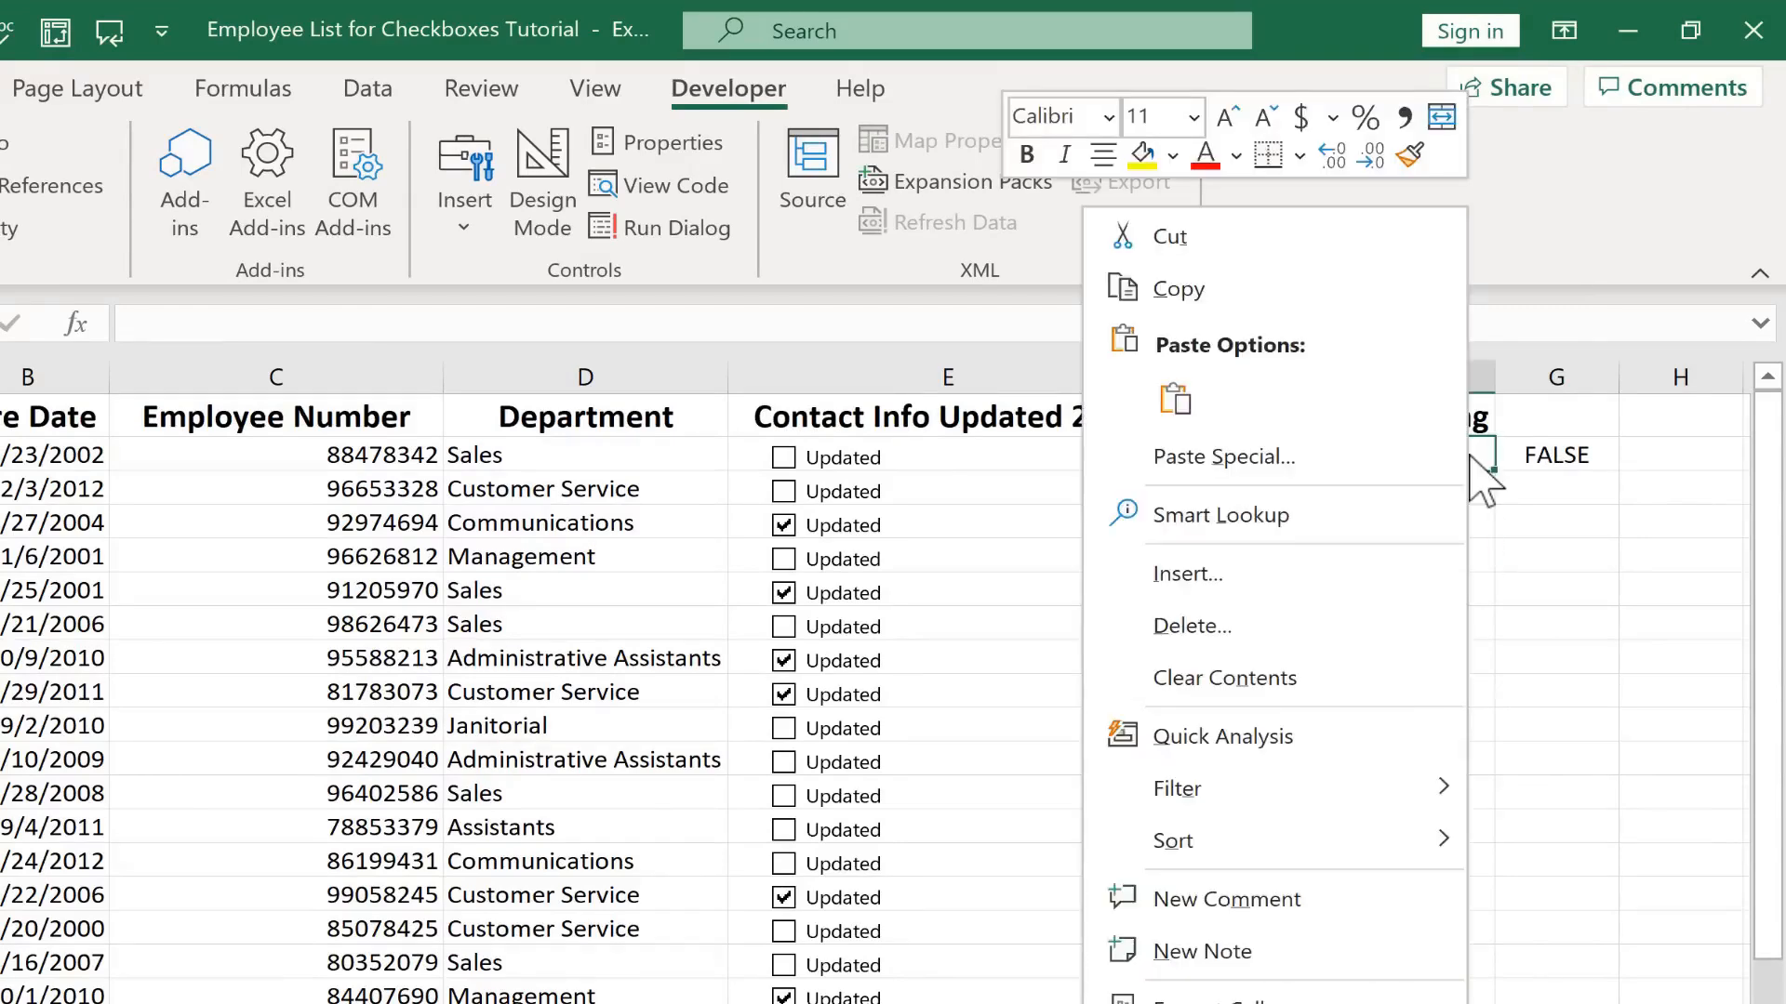
pyautogui.click(1481, 467)
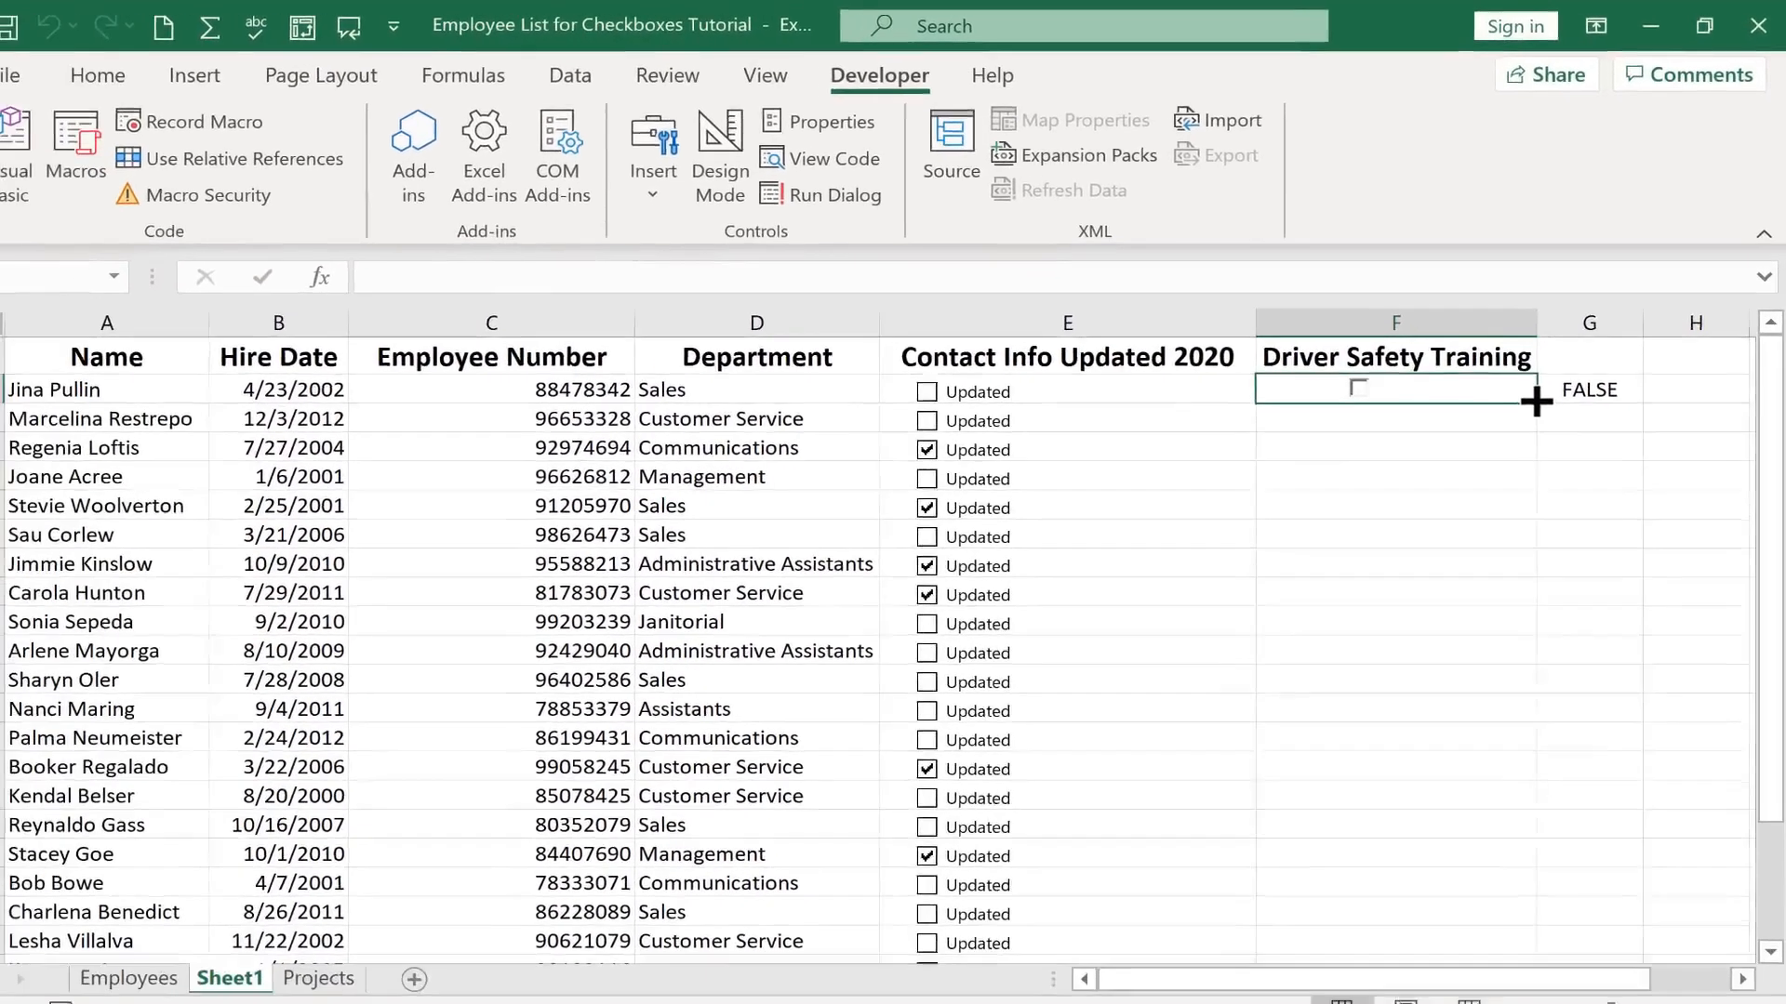
pyautogui.moveTo(1493, 477); pyautogui.dragTo(1519, 798)
pyautogui.moveTo(1562, 671); pyautogui.dragTo(1548, 893)
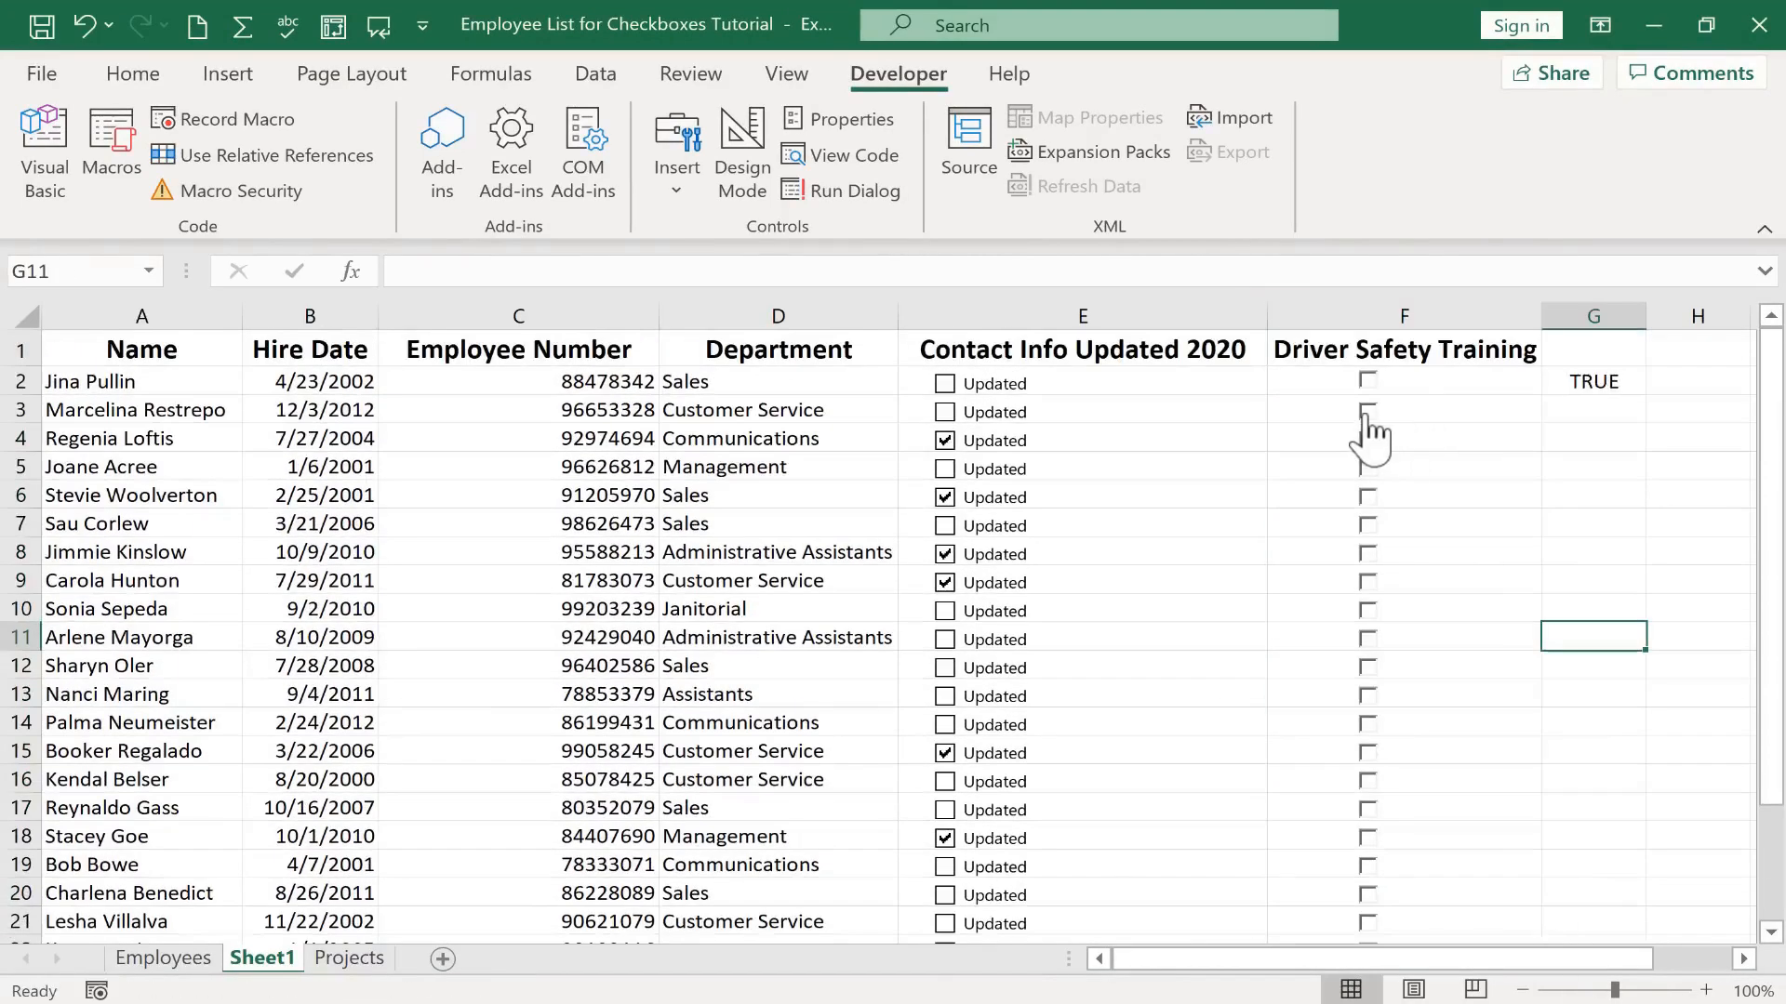
# Tick and clear the copied check boxes to test which cell they are linked to
pyautogui.click(1368, 411)
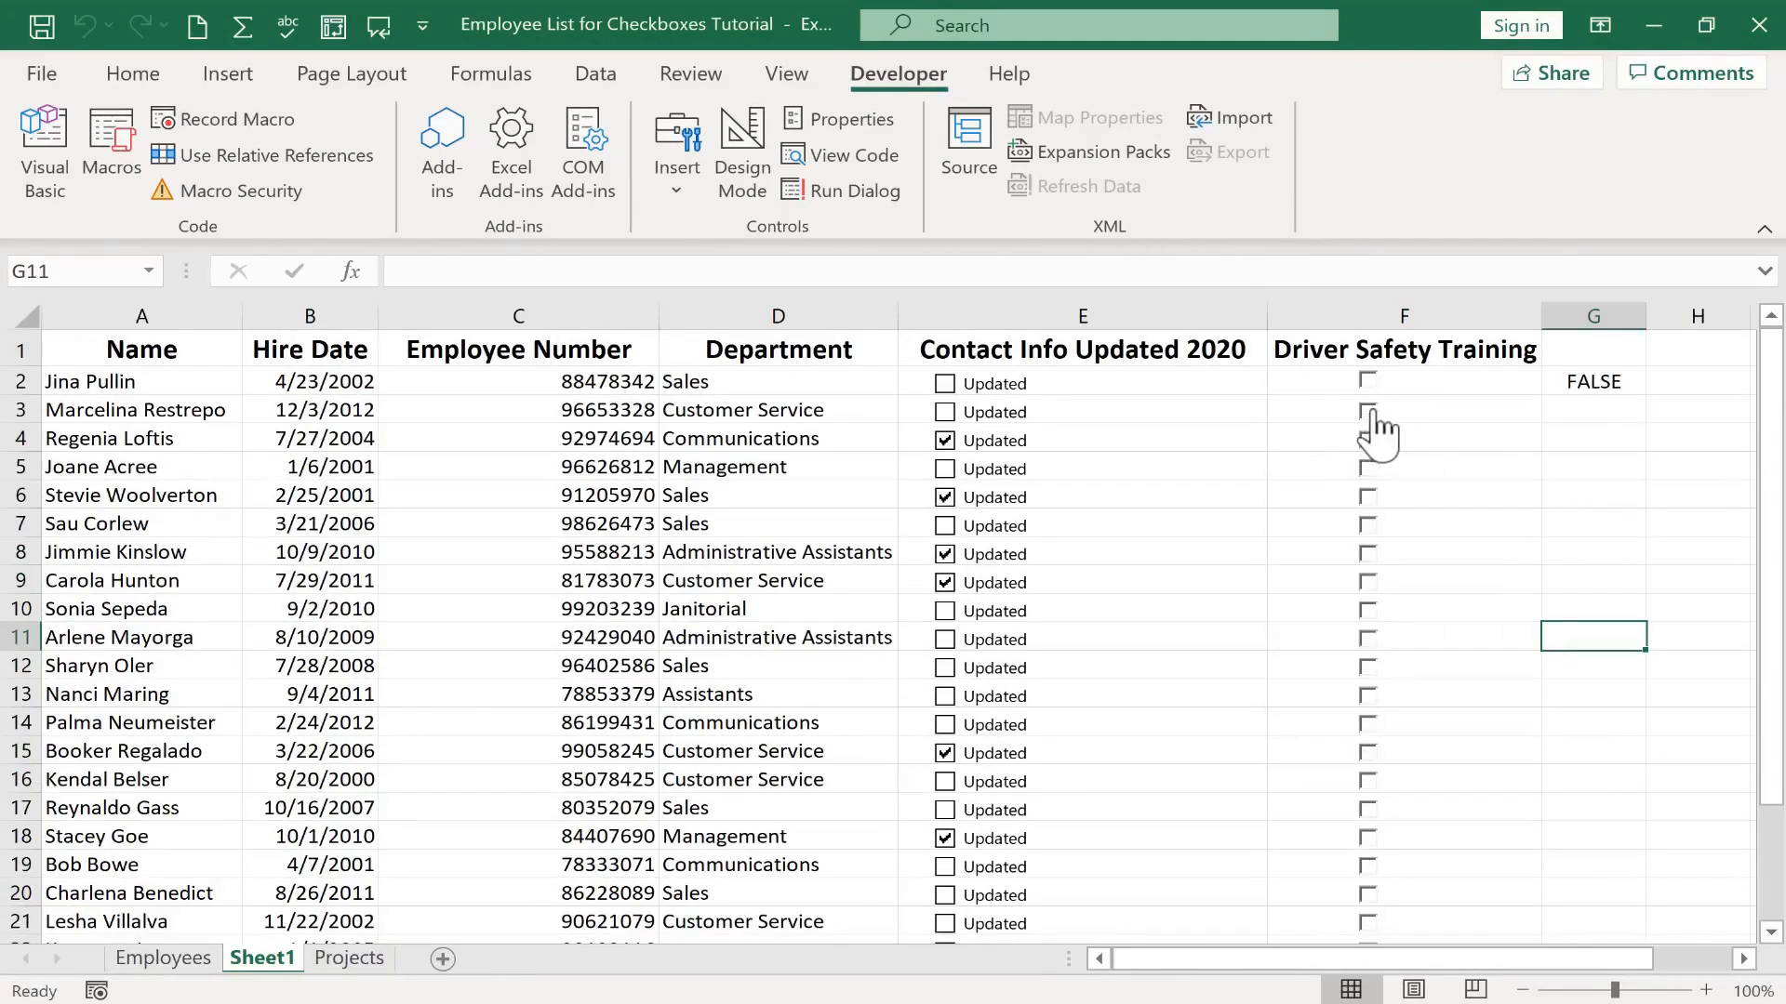
pyautogui.click(1369, 439)
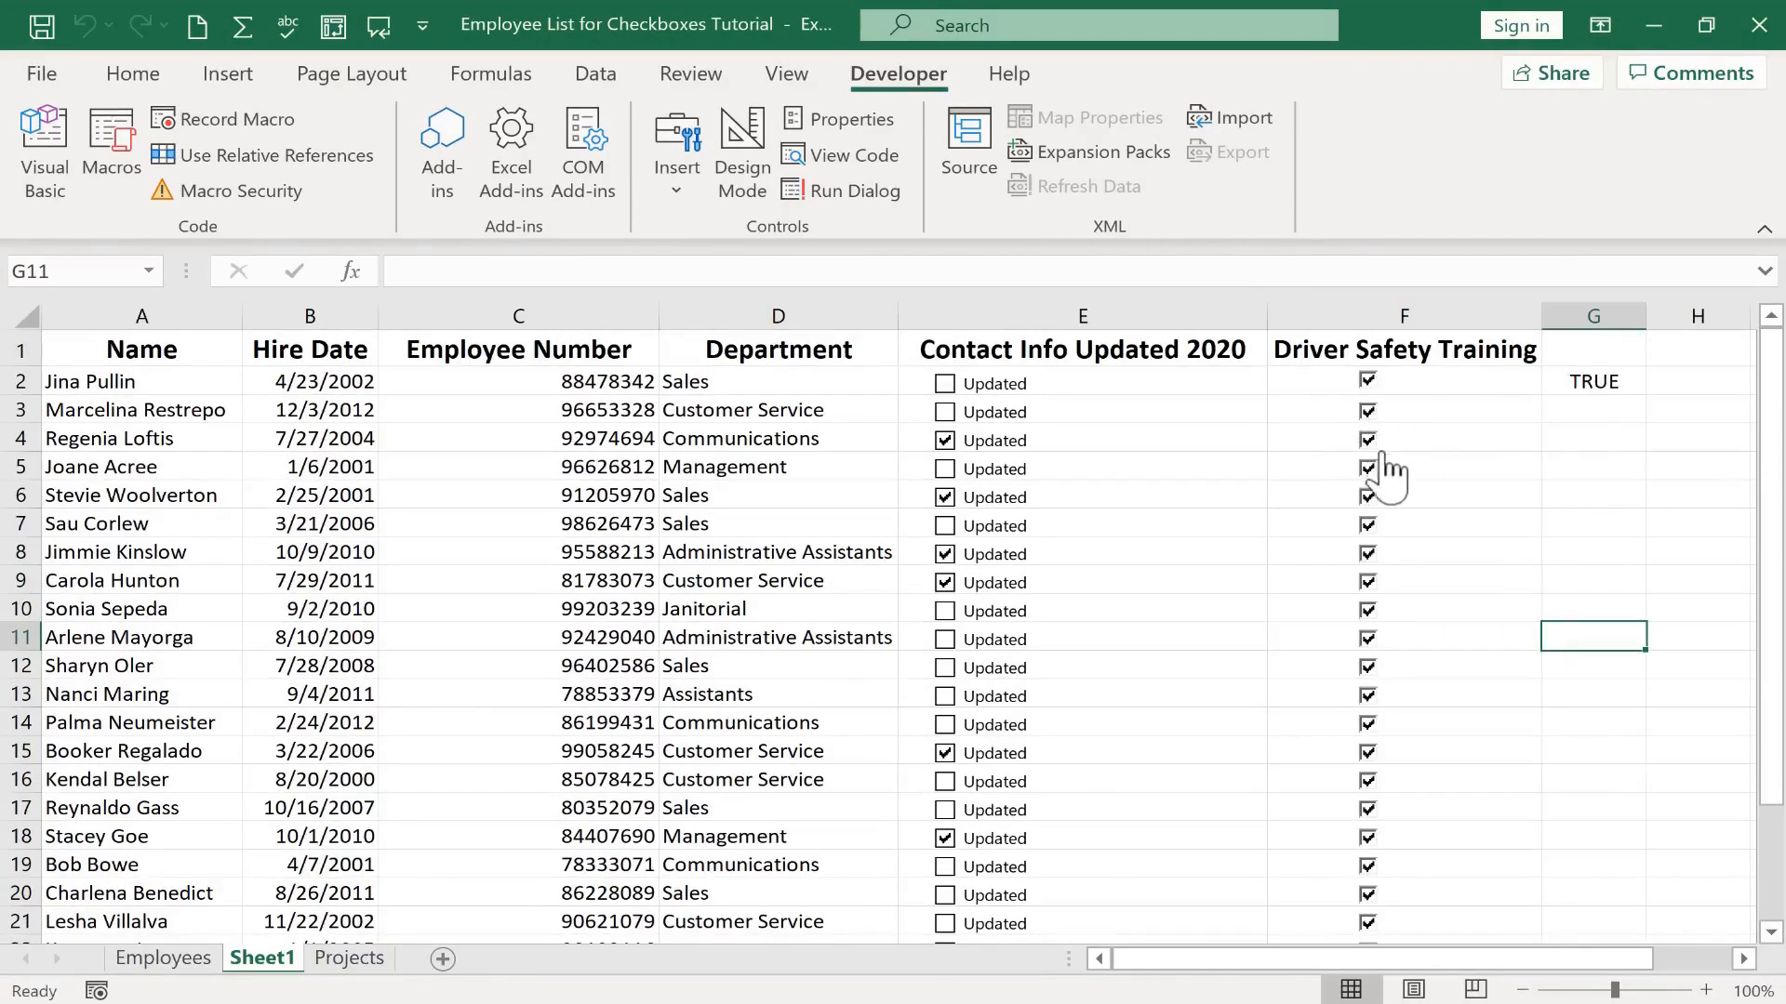
pyautogui.click(1368, 695)
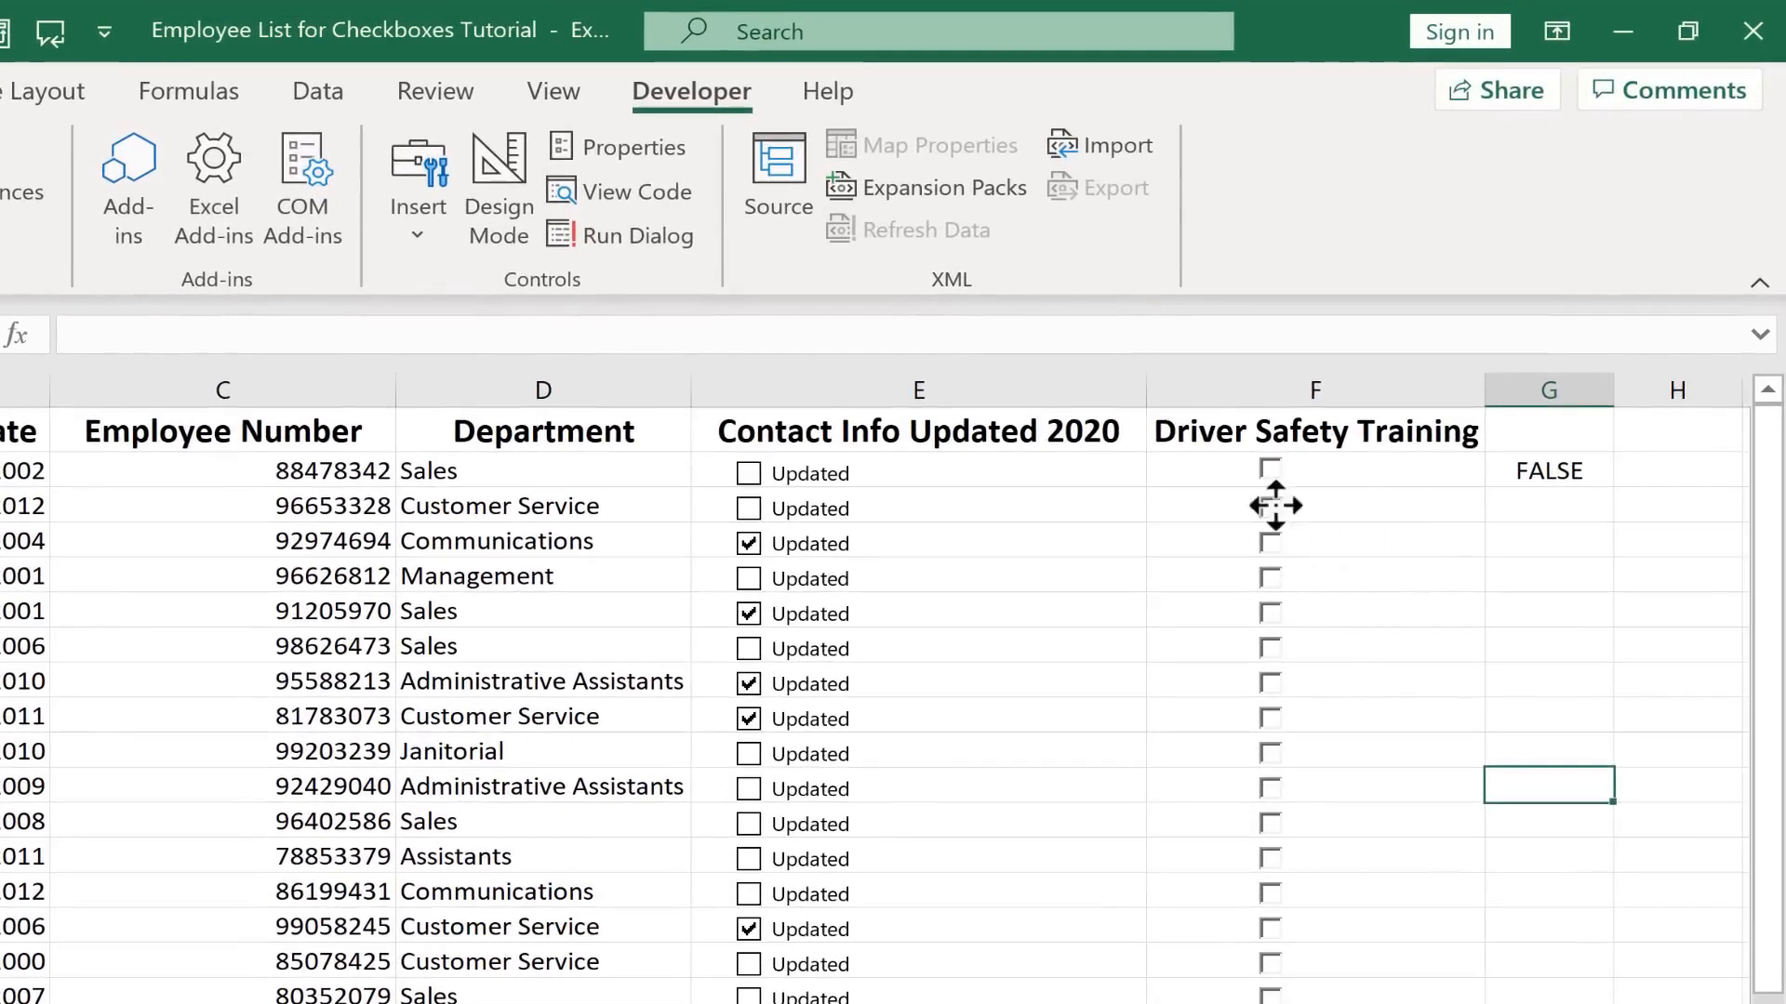
# Link the F3 check box to cell $G$3 through Format Control
pyautogui.rightClick(1270, 507)
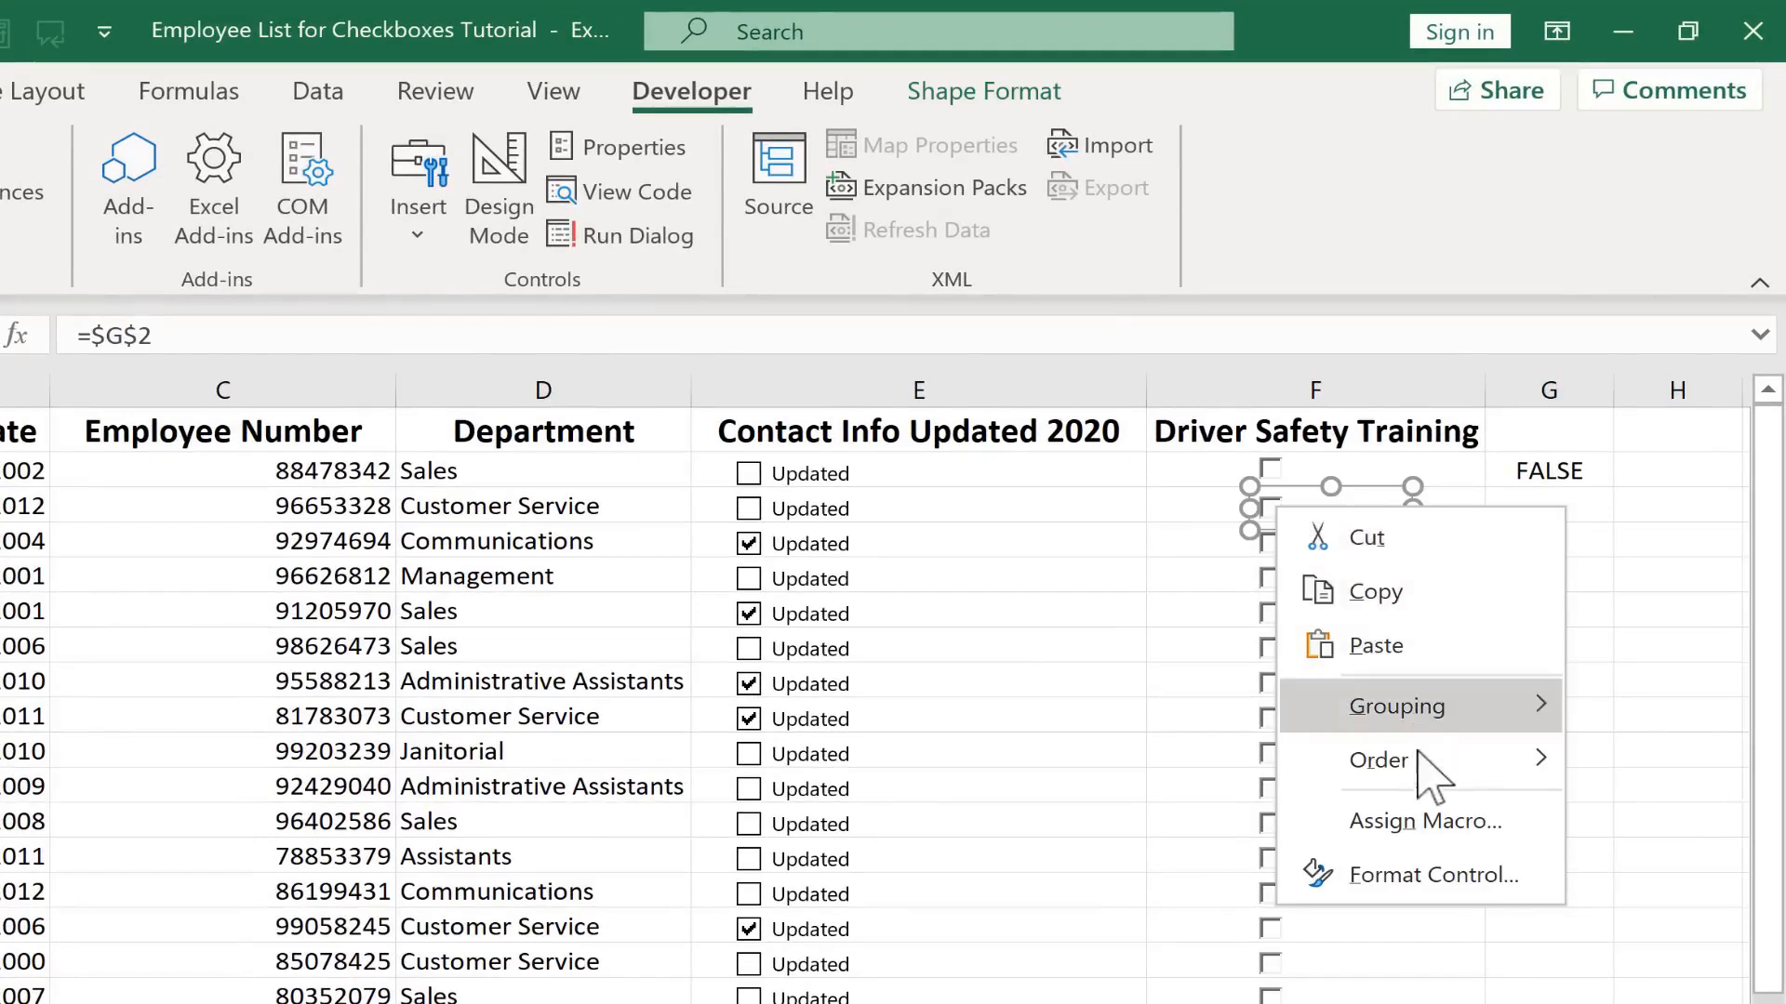
pyautogui.click(1460, 874)
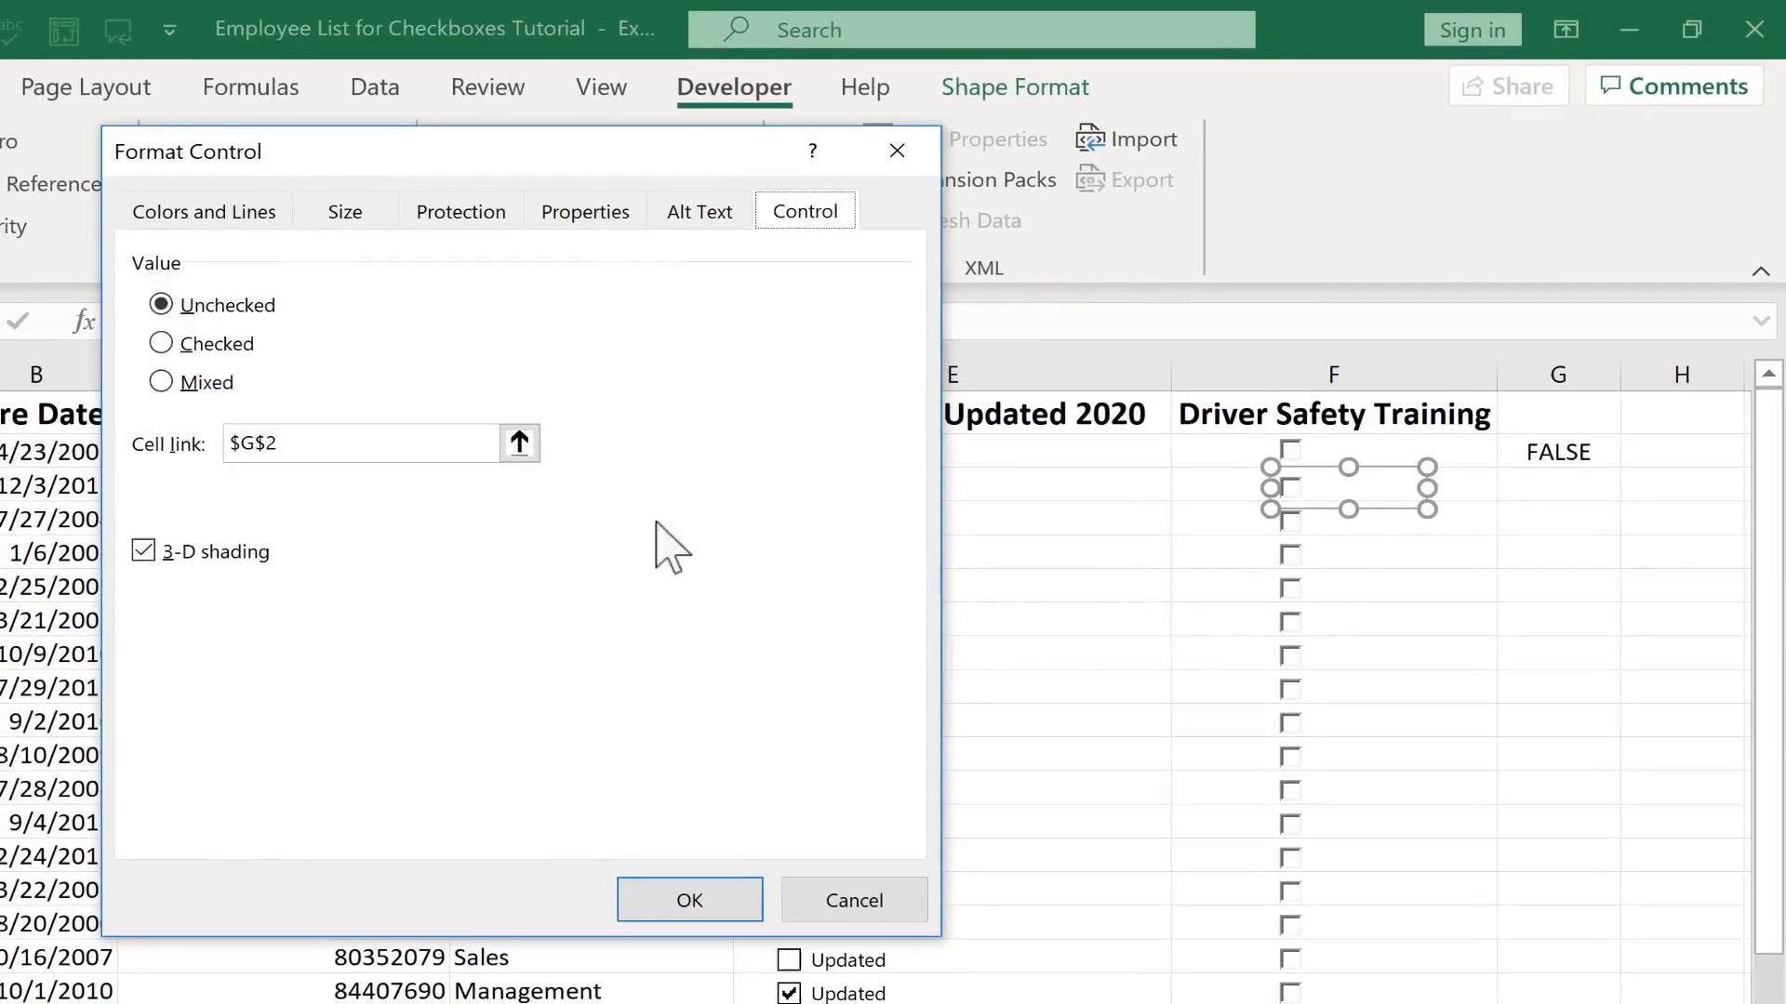
pyautogui.click(503, 448)
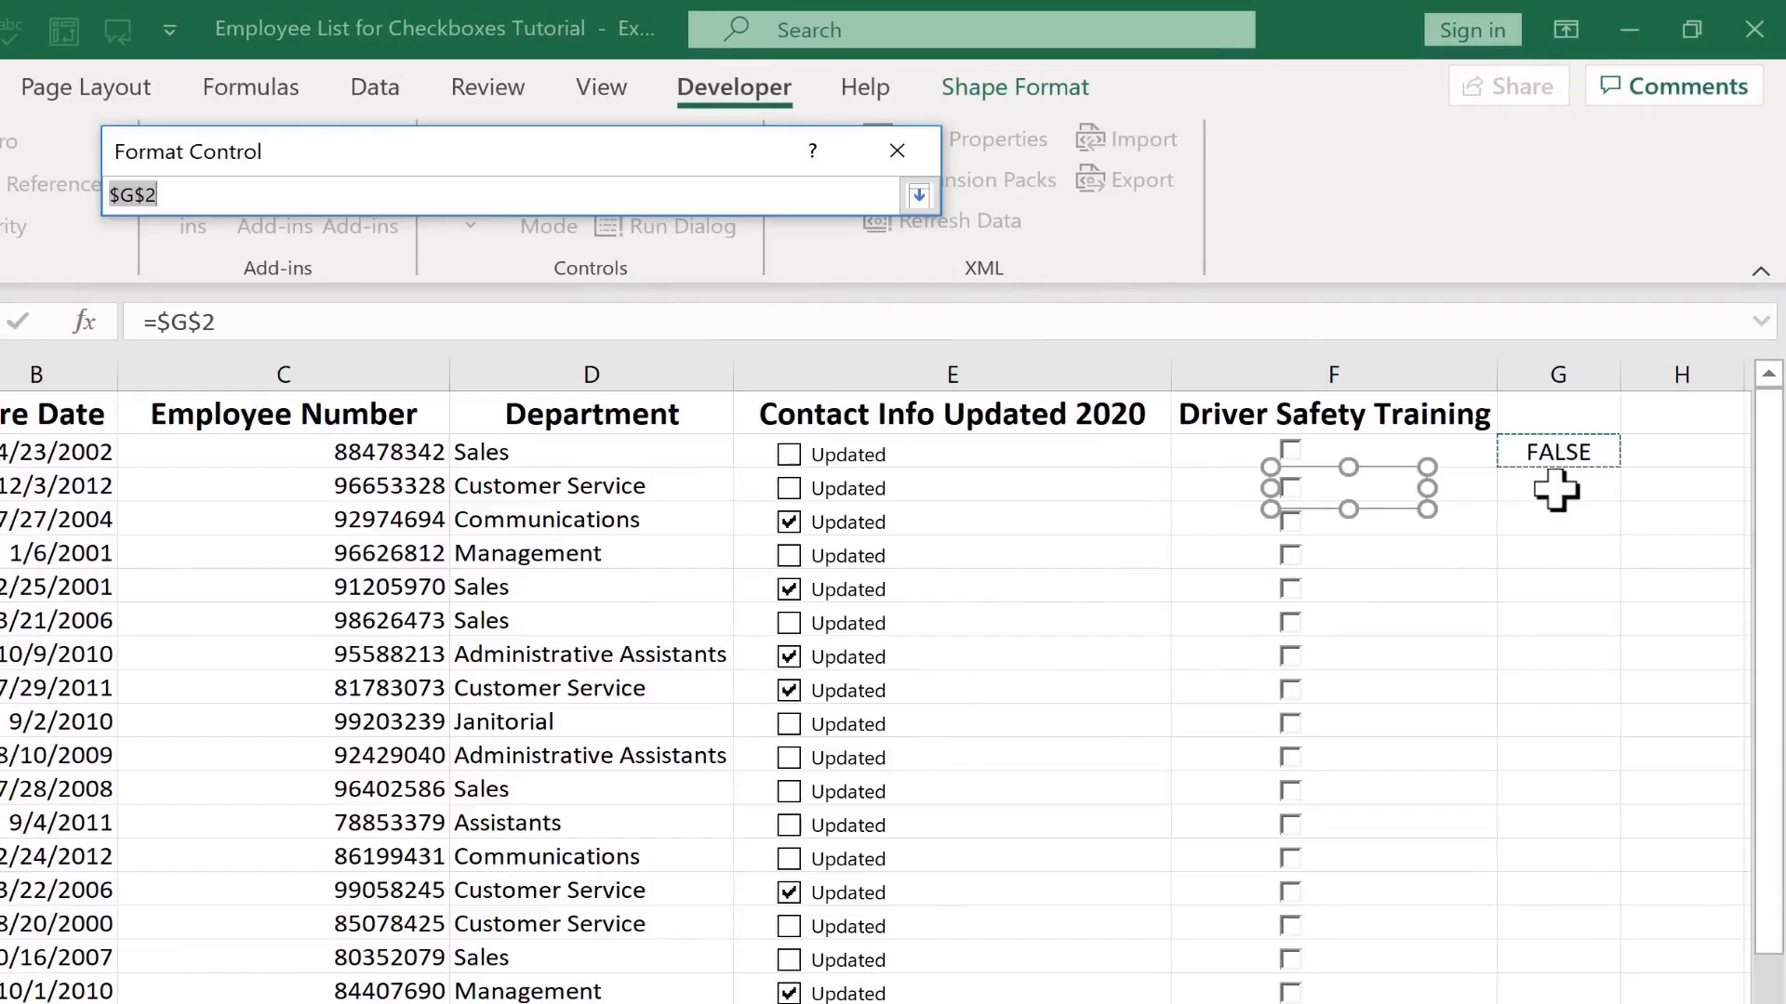
pyautogui.click(919, 196)
pyautogui.click(698, 908)
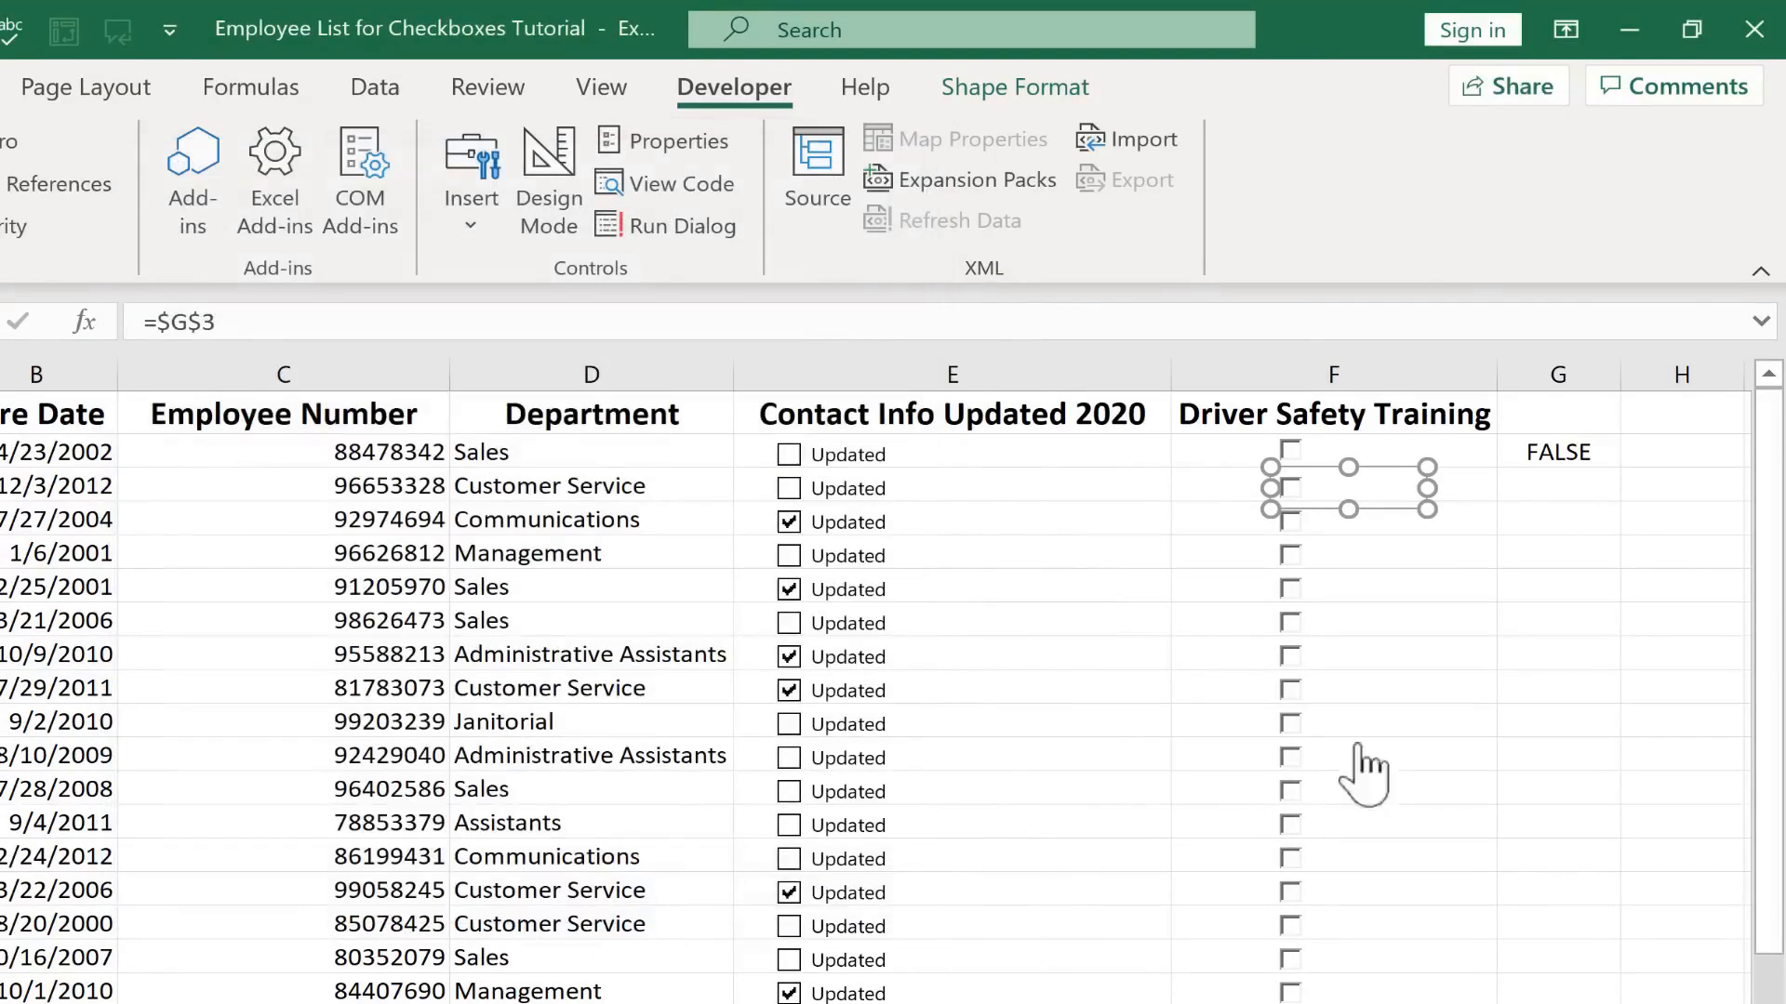
# Tick and clear the F3 check box to test its link to G3
pyautogui.click(1572, 620)
pyautogui.click(1291, 488)
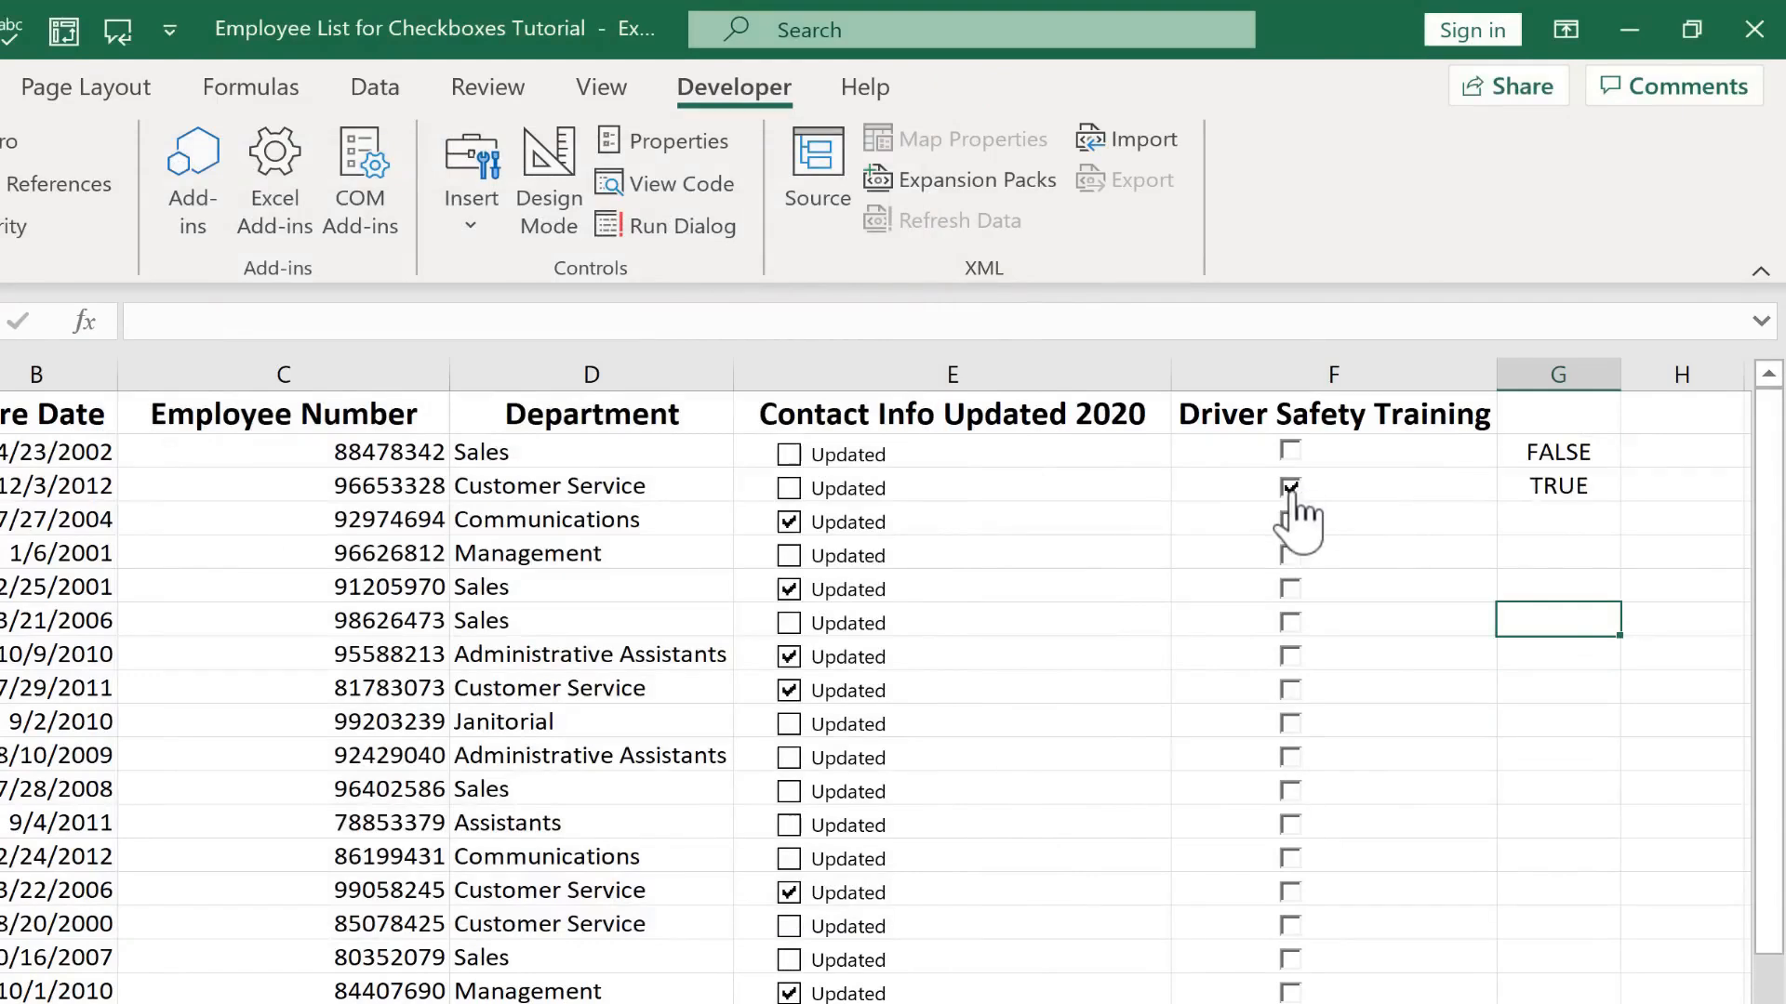
pyautogui.click(1291, 489)
pyautogui.click(1293, 451)
pyautogui.click(1293, 489)
pyautogui.click(1295, 522)
pyautogui.click(1319, 530)
# Set the F4 check box's cell link to $G$4
pyautogui.rightClick(1292, 525)
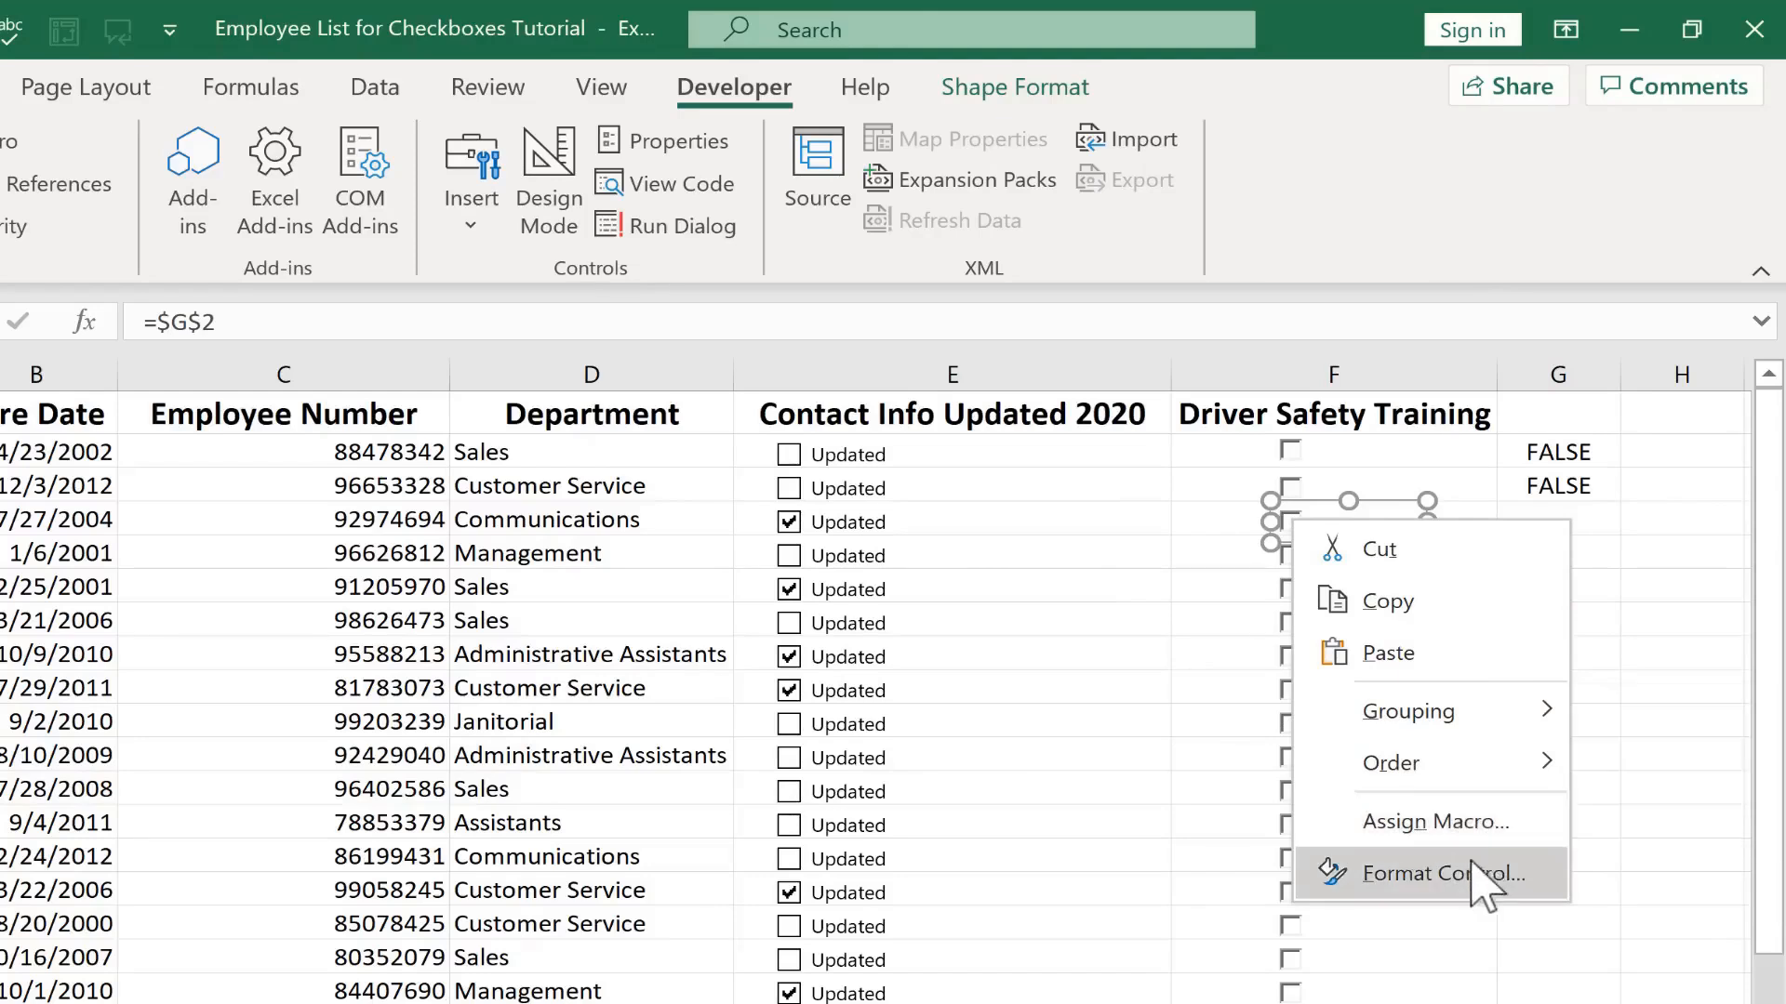
pyautogui.click(1372, 879)
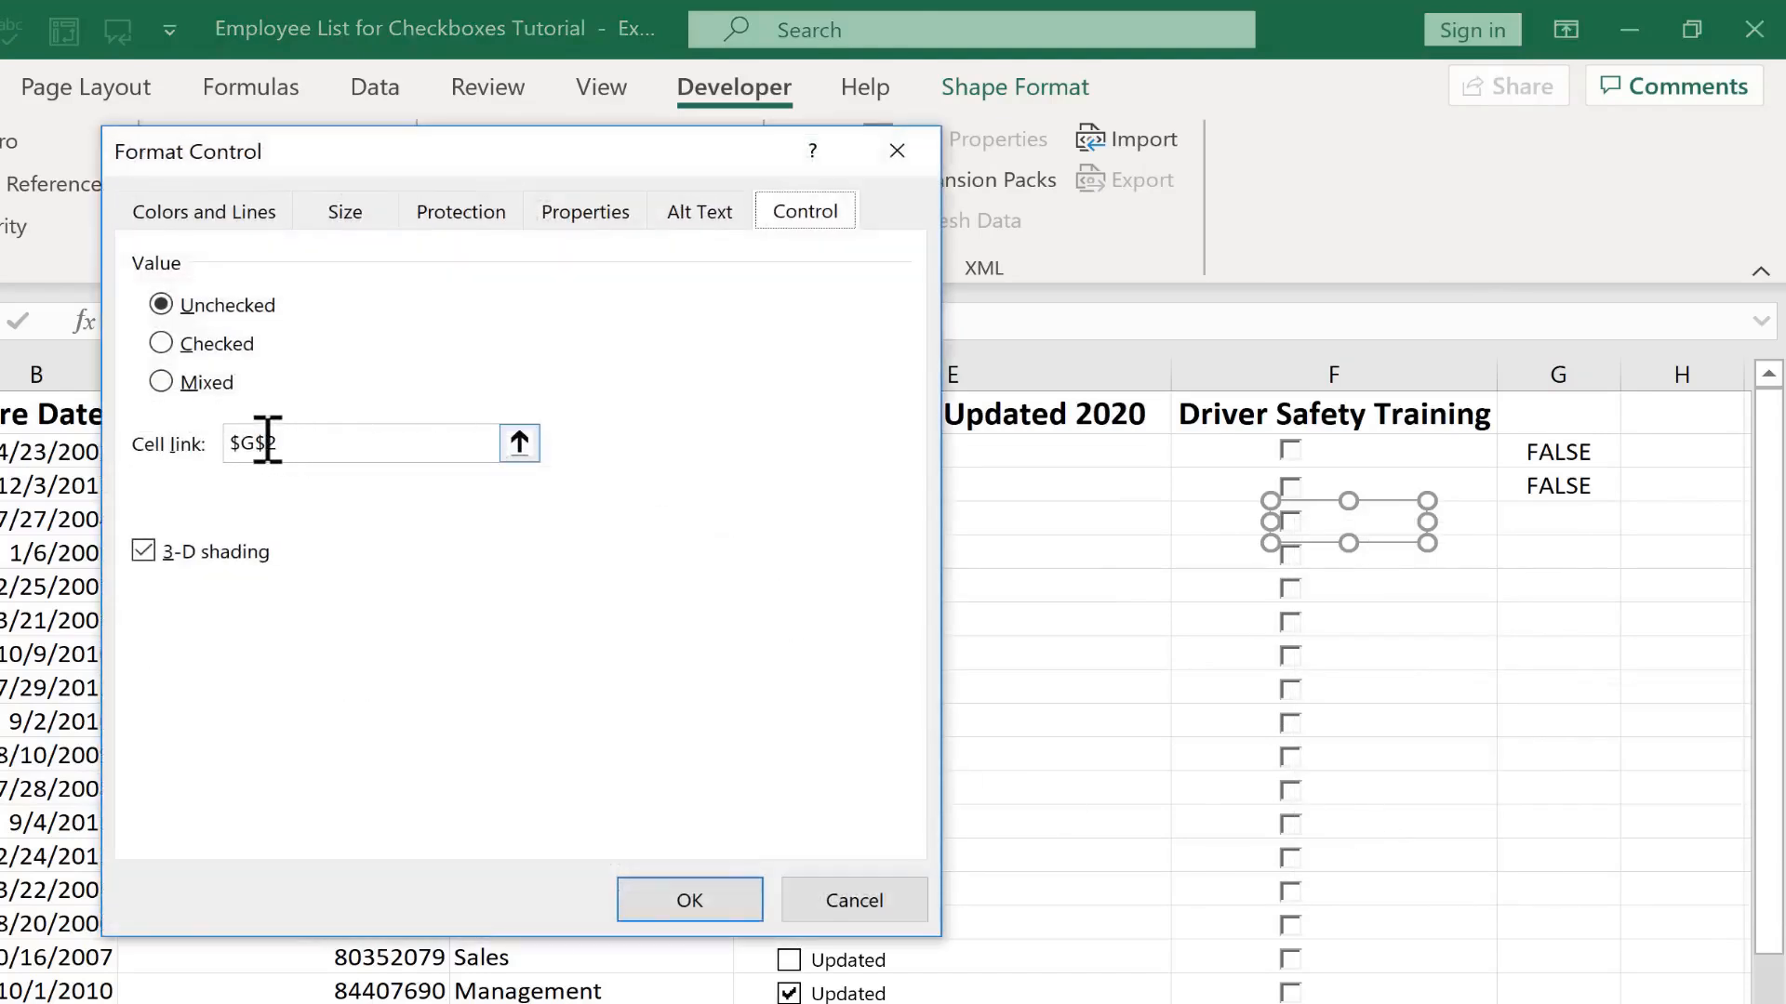
pyautogui.moveTo(268, 443); pyautogui.dragTo(307, 445)
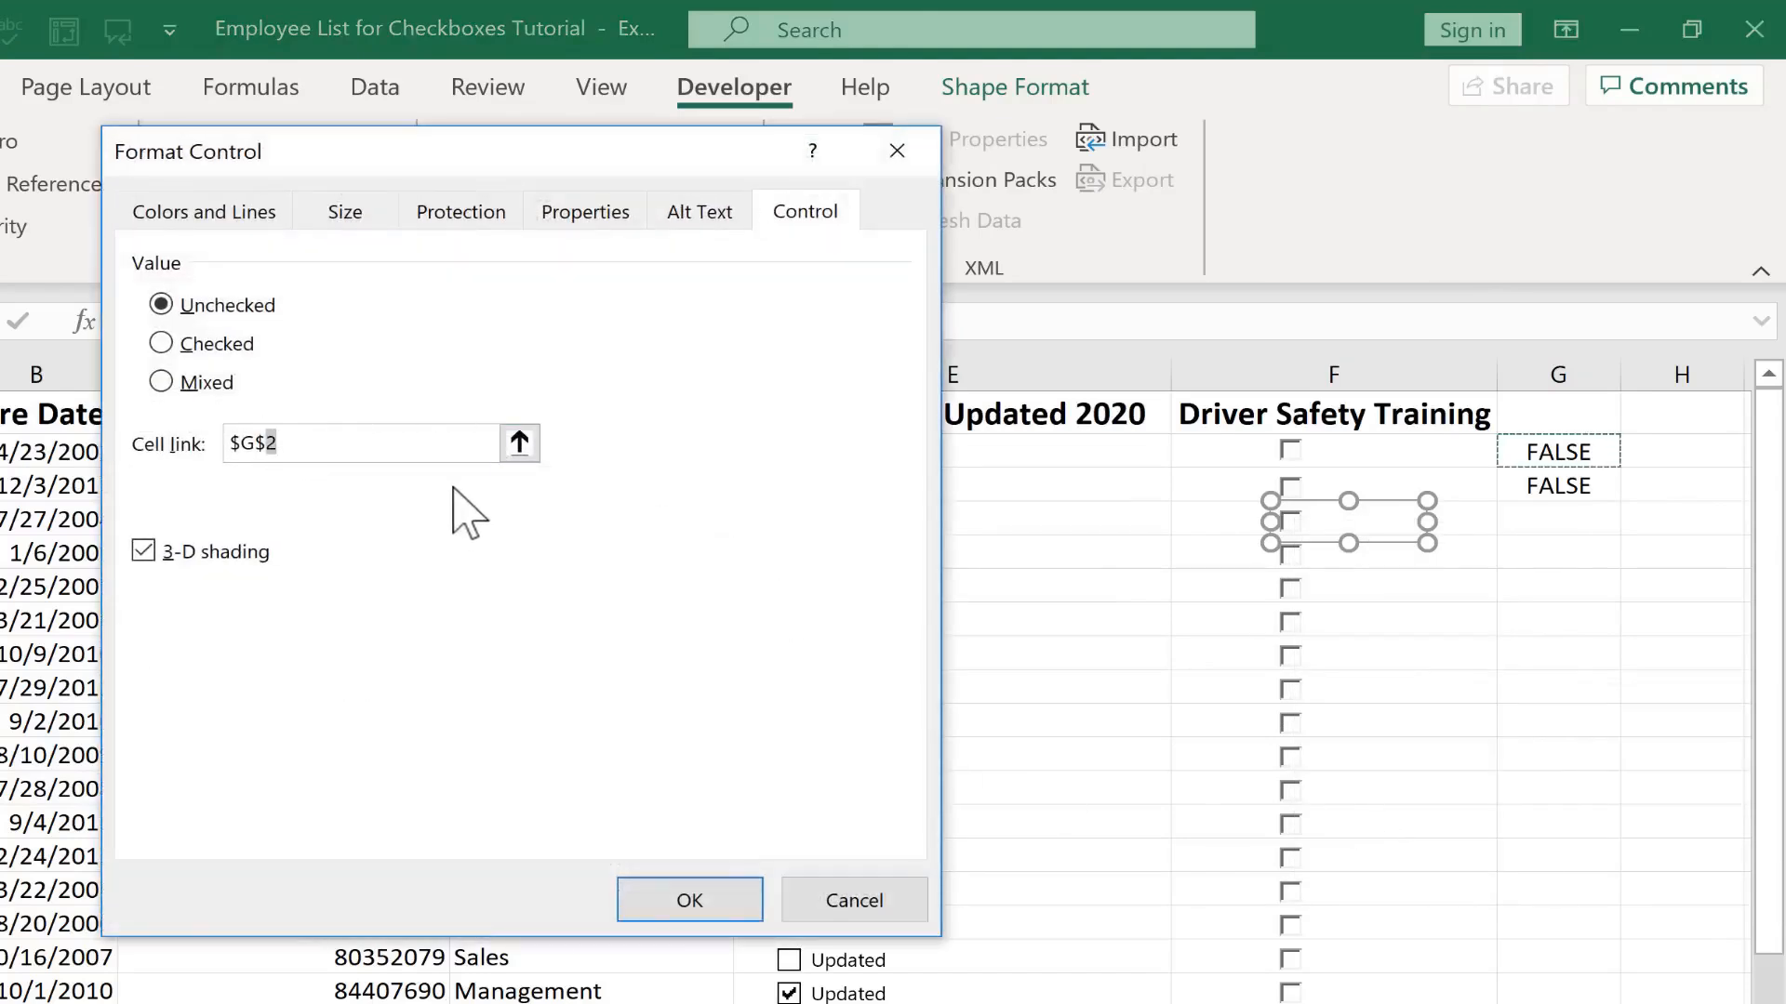
pyautogui.write('4')
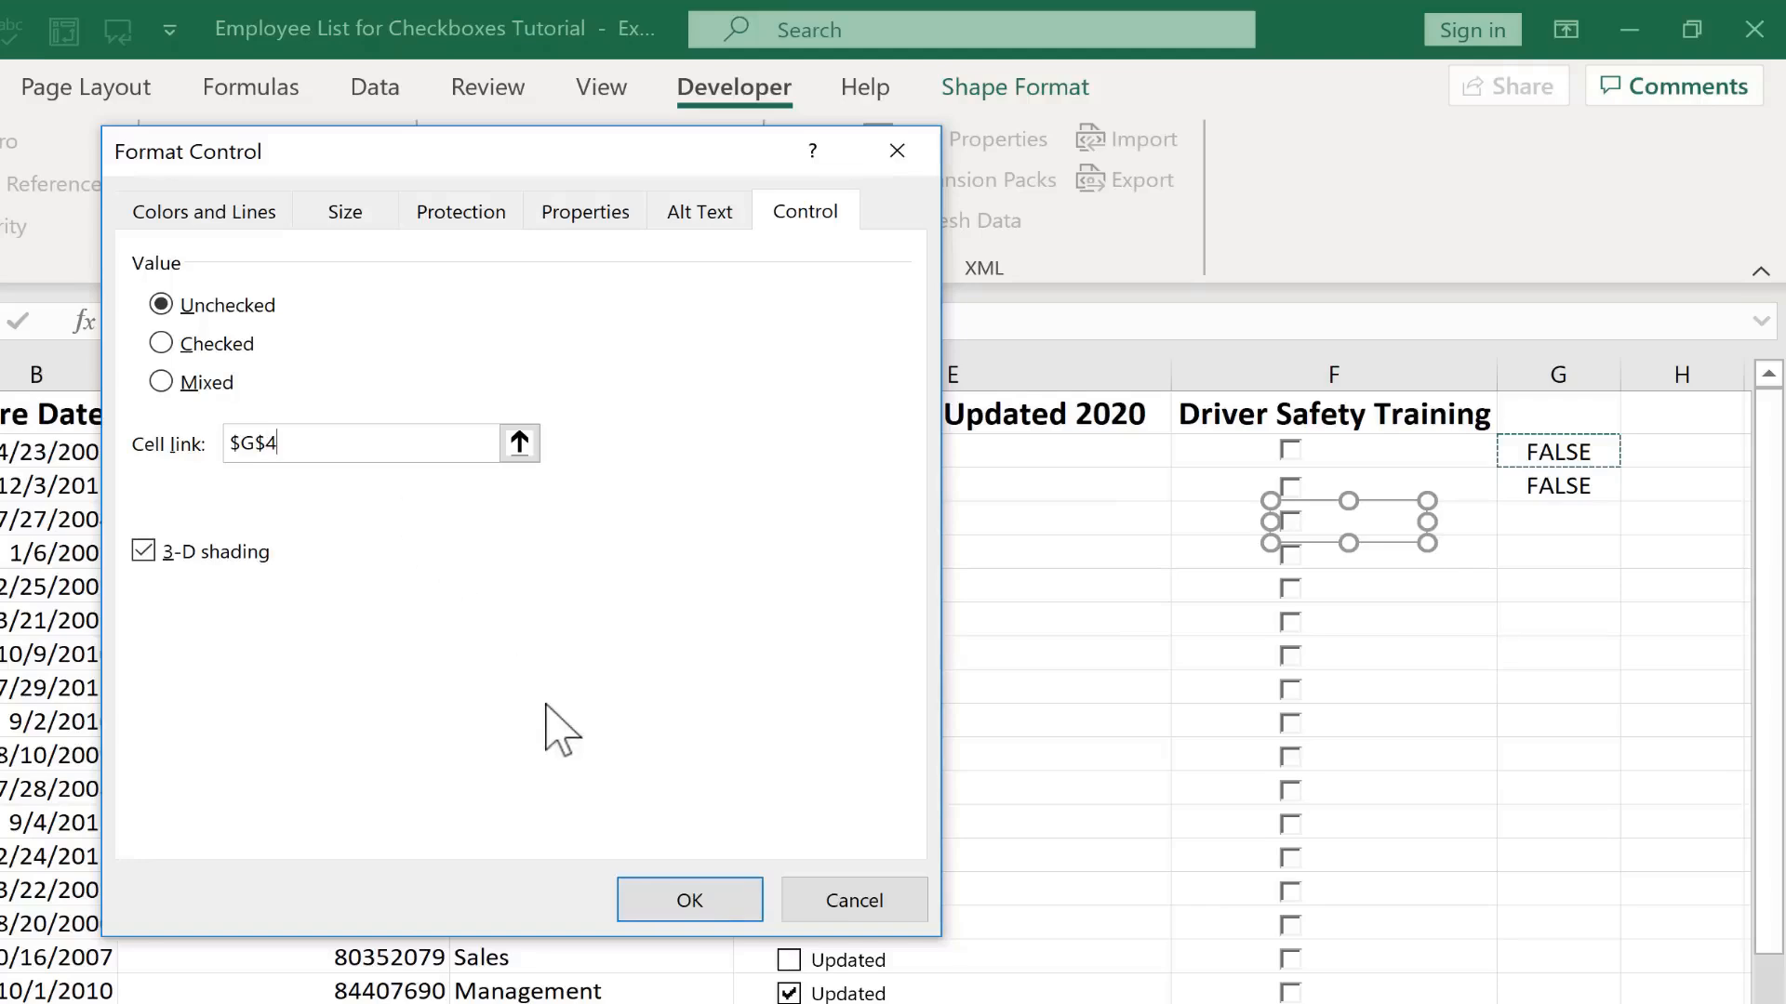
pyautogui.click(696, 889)
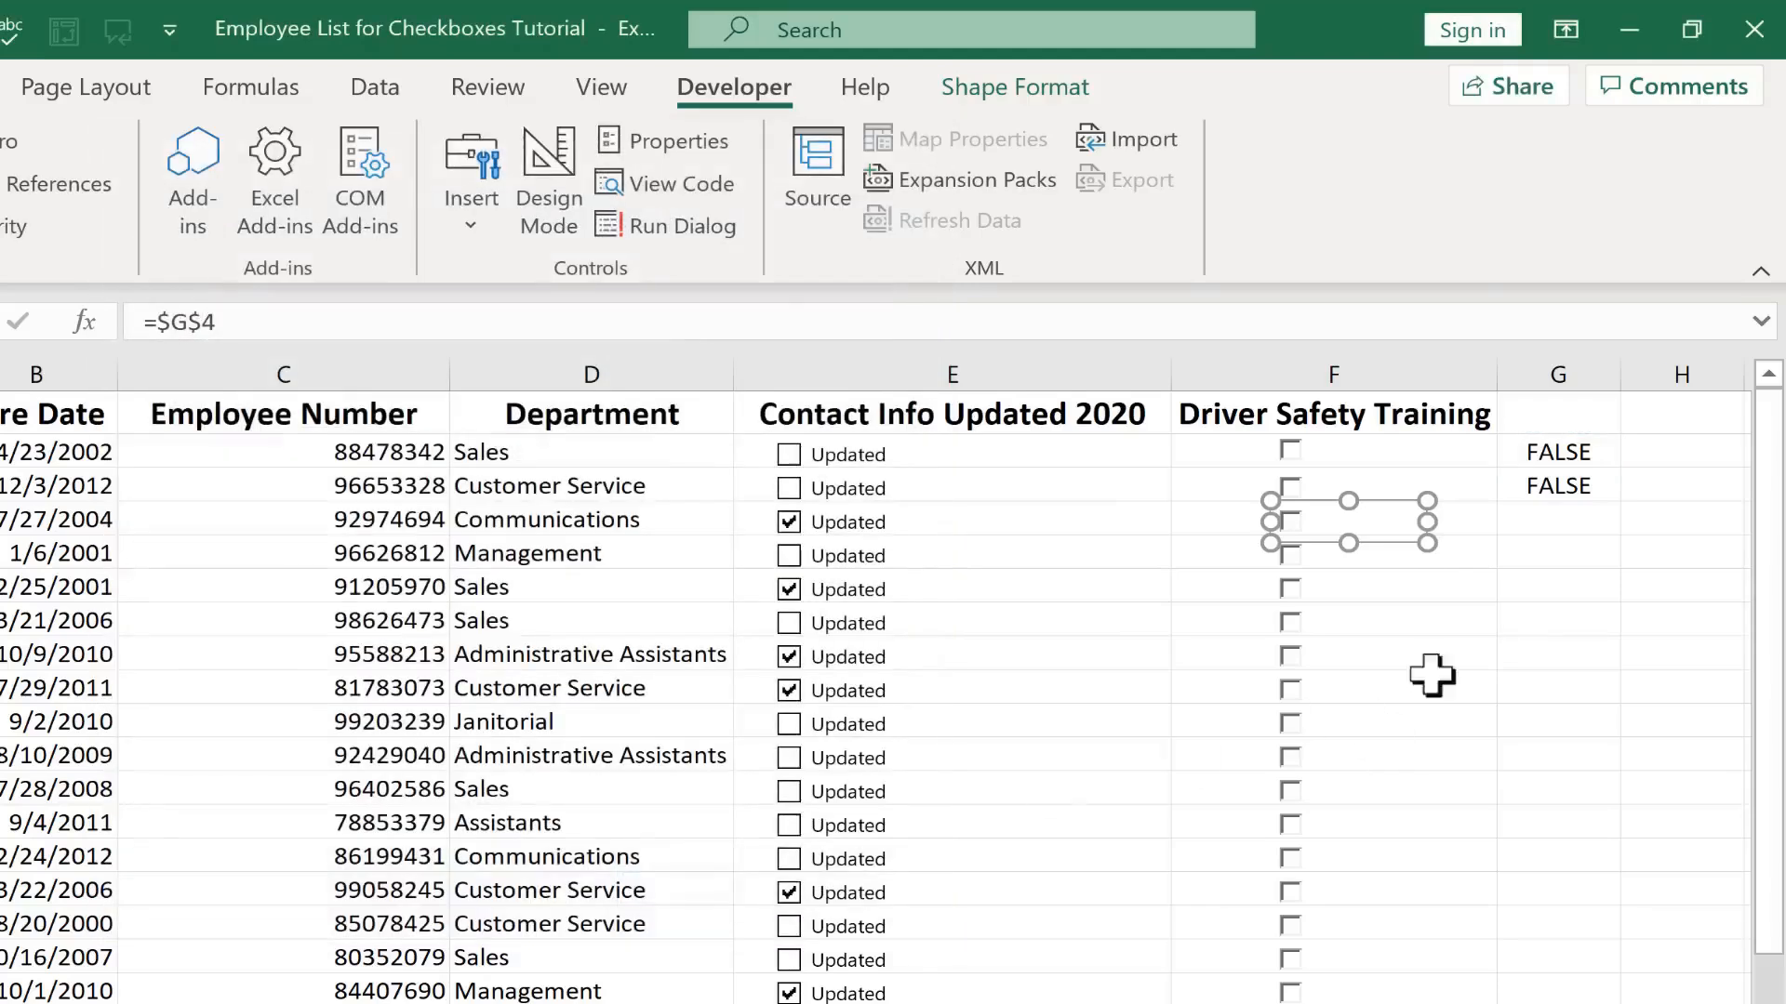
# Tick and clear the F4 check box to test its link to G4
pyautogui.click(1551, 526)
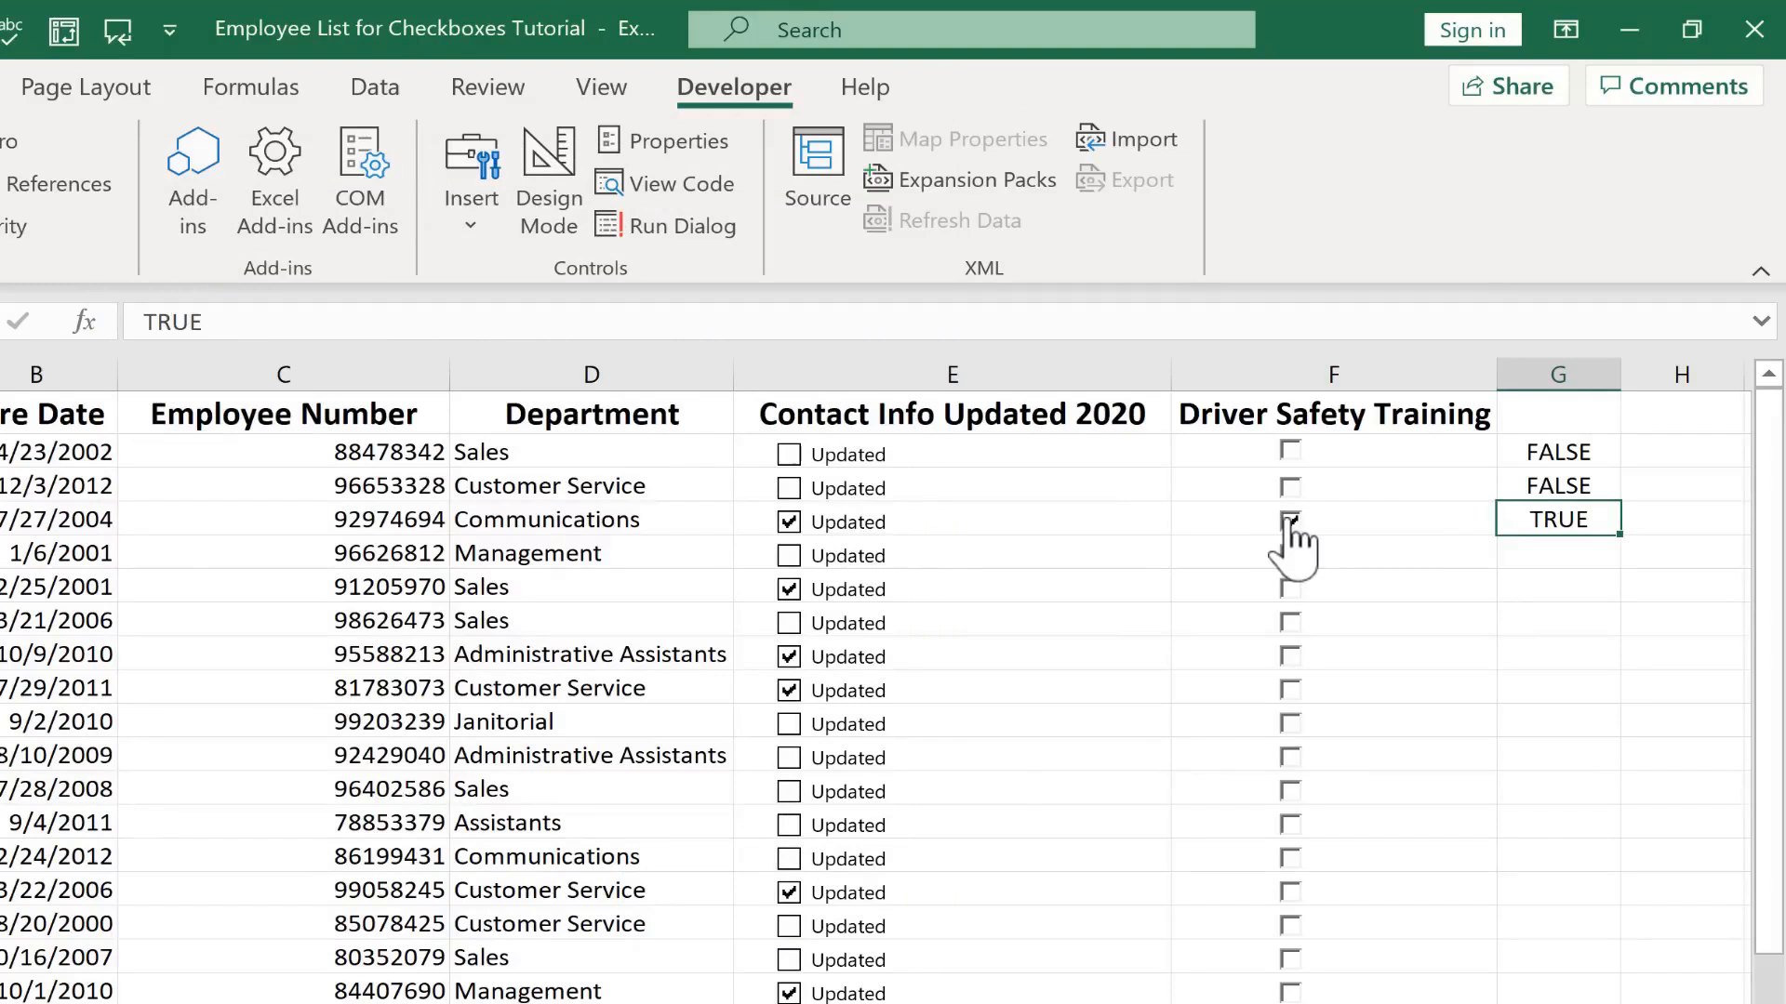
pyautogui.click(1290, 523)
pyautogui.click(1289, 528)
pyautogui.click(1288, 534)
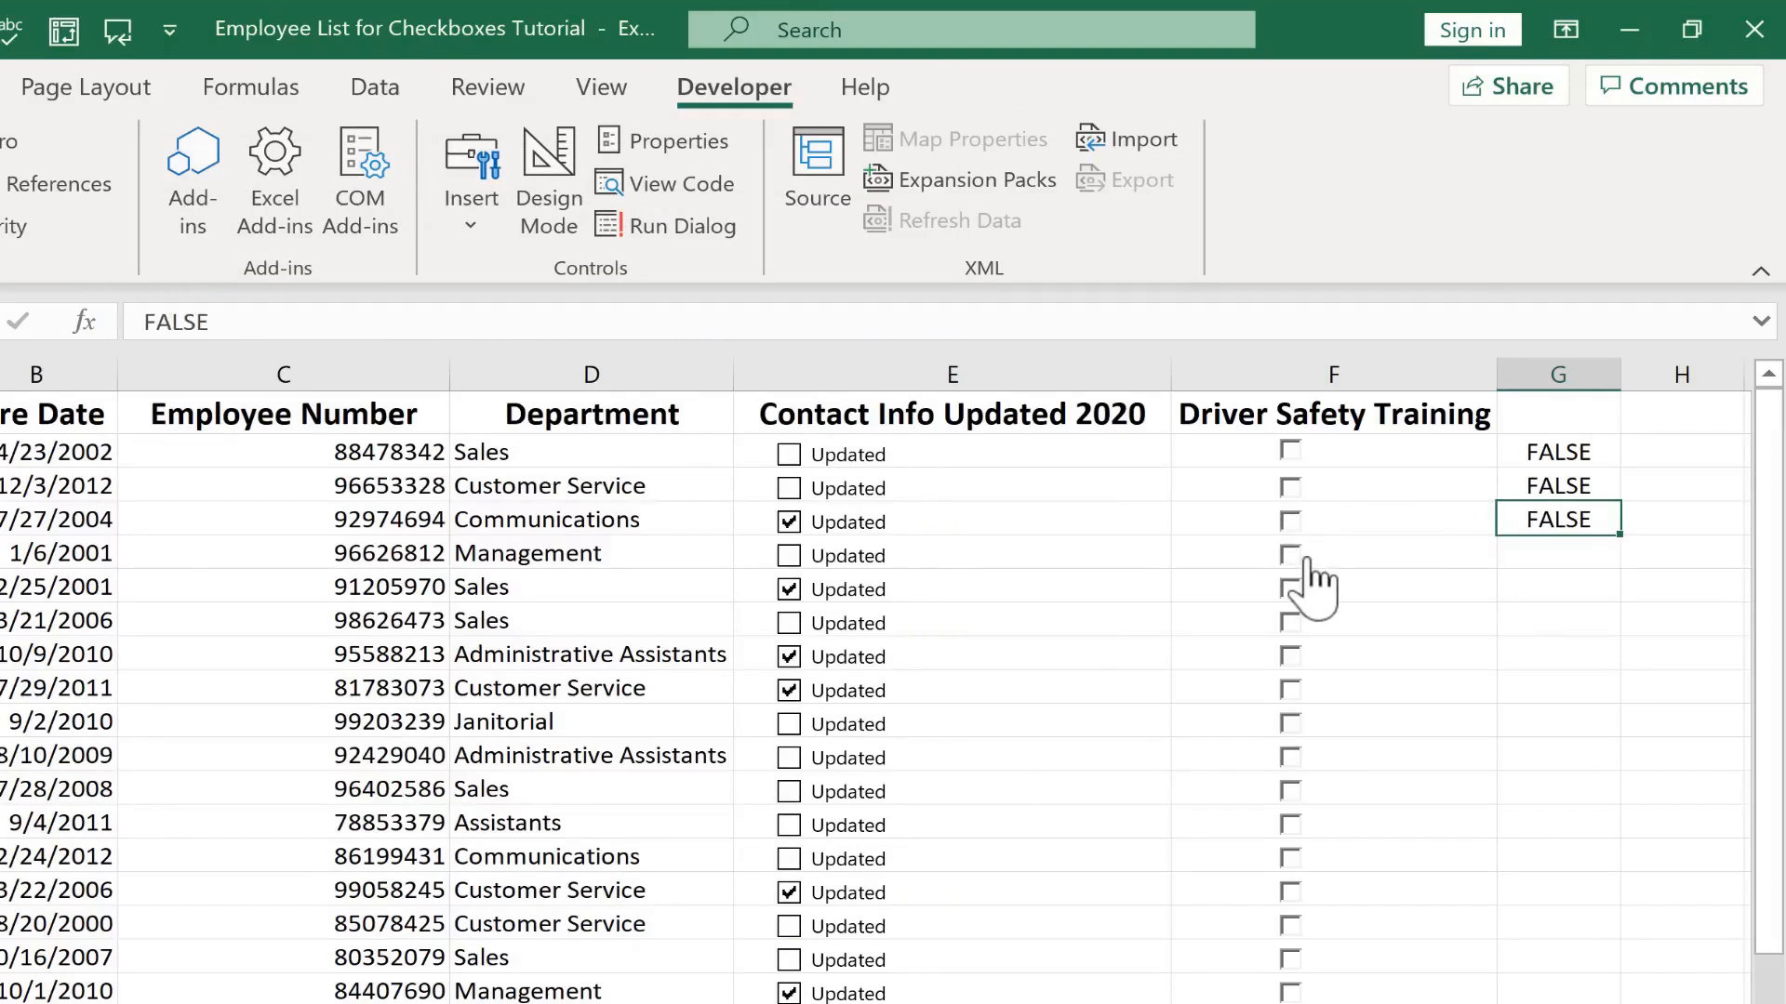
# Set the F5 check box's cell link to $G$5
pyautogui.rightClick(1305, 558)
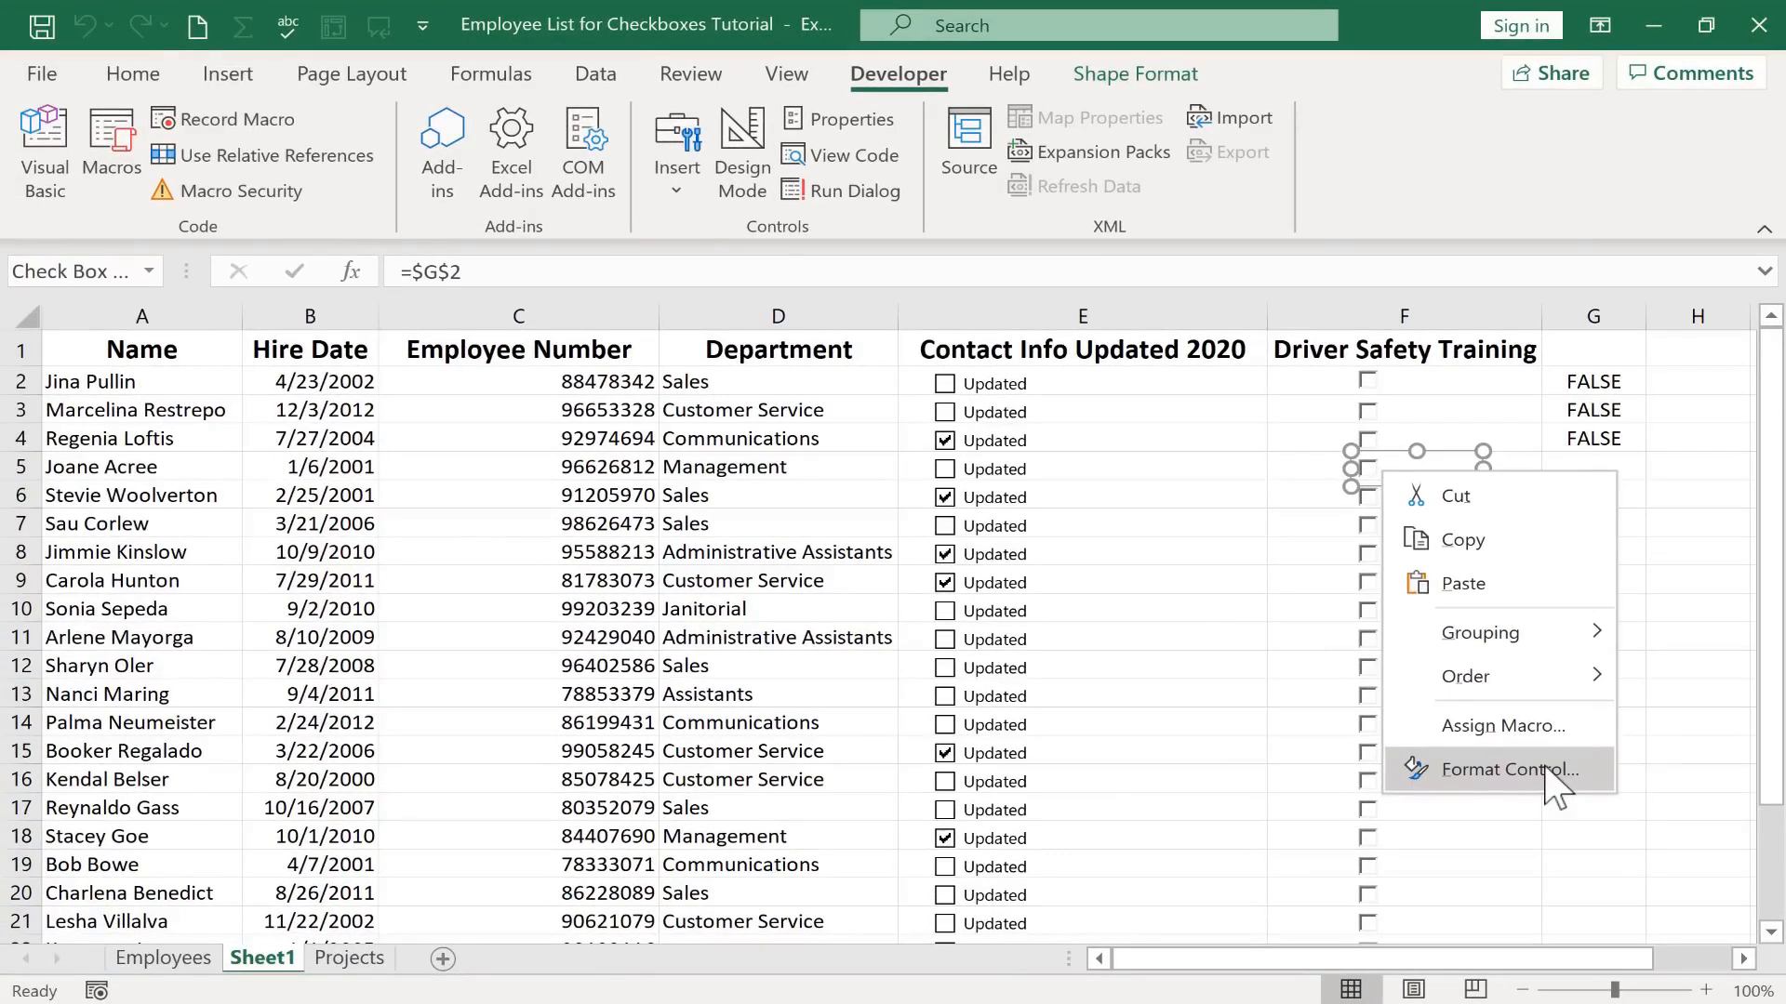
pyautogui.click(1509, 770)
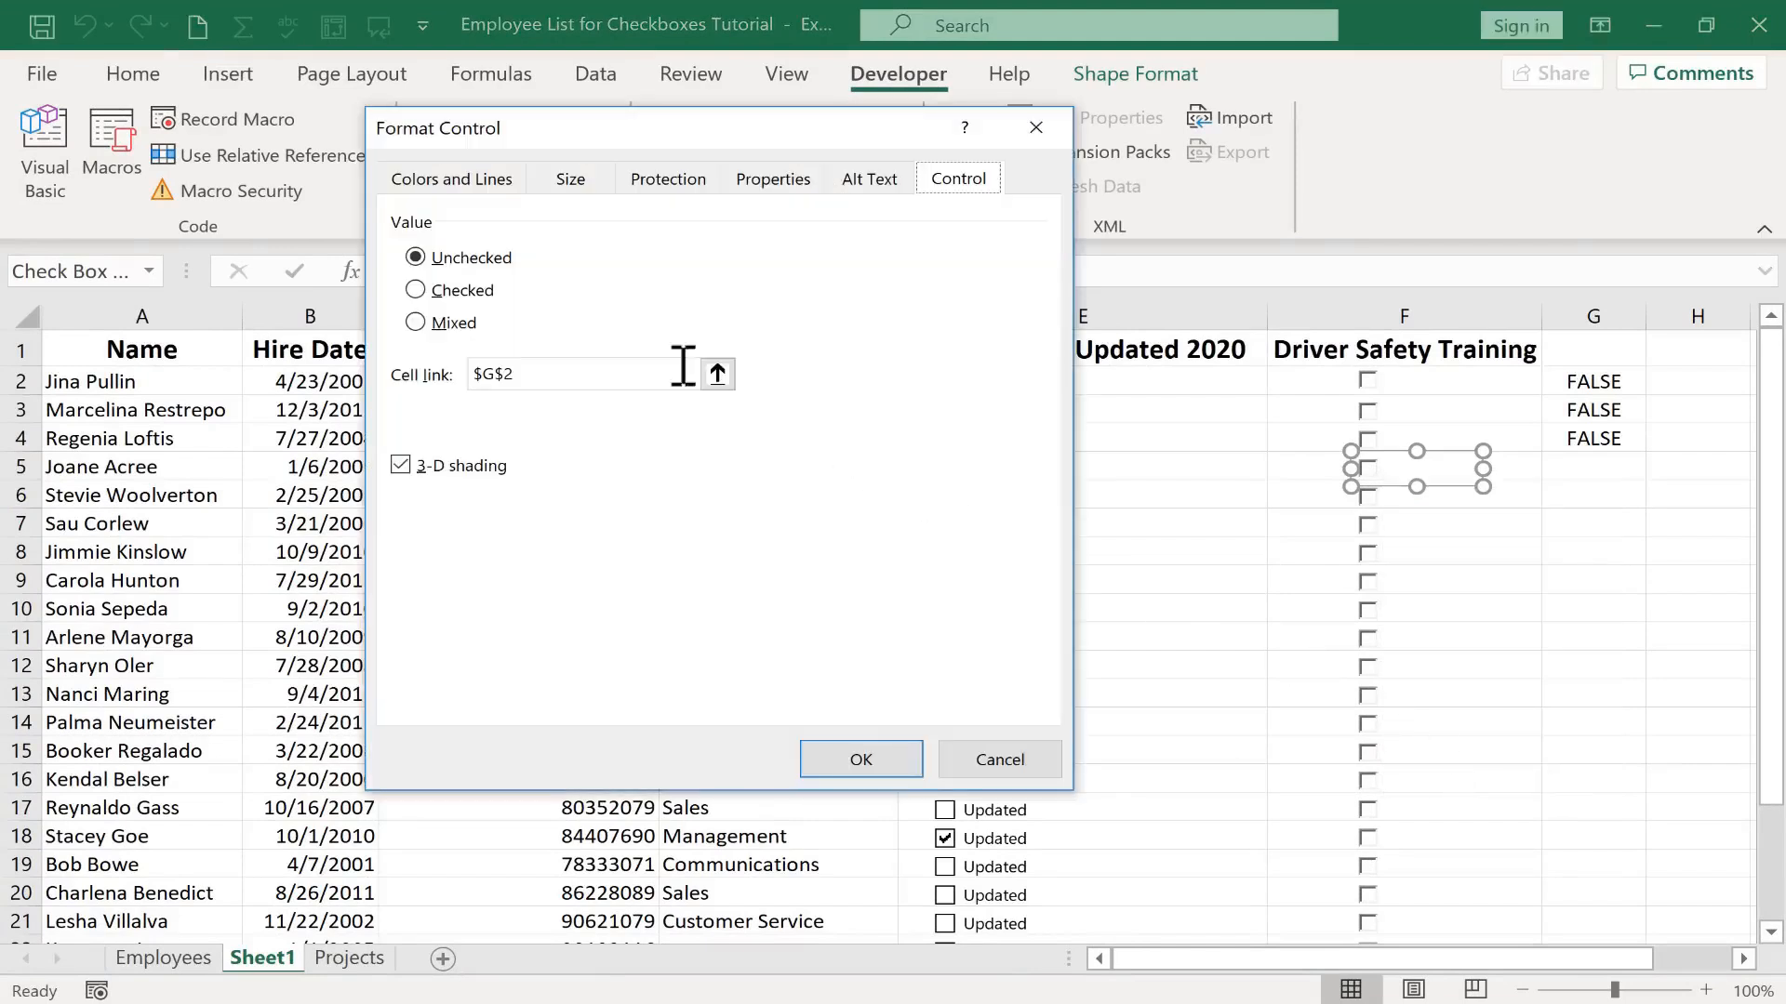
pyautogui.click(514, 373)
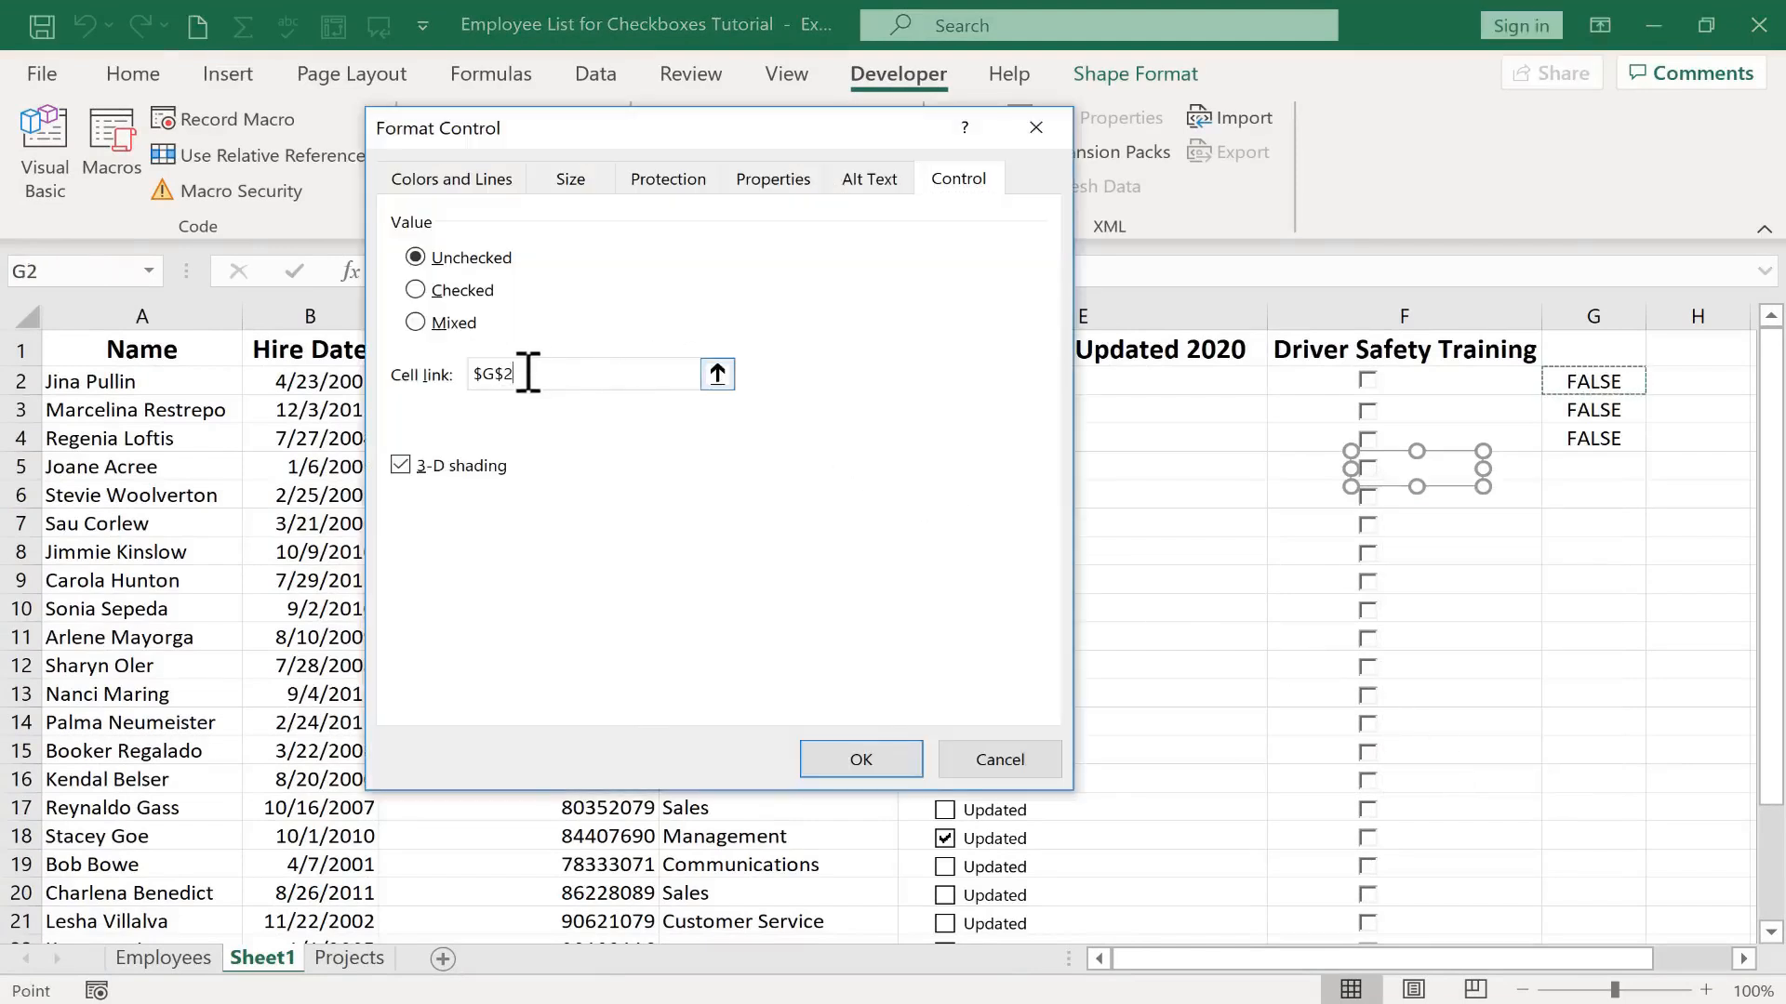
pyautogui.write('5')
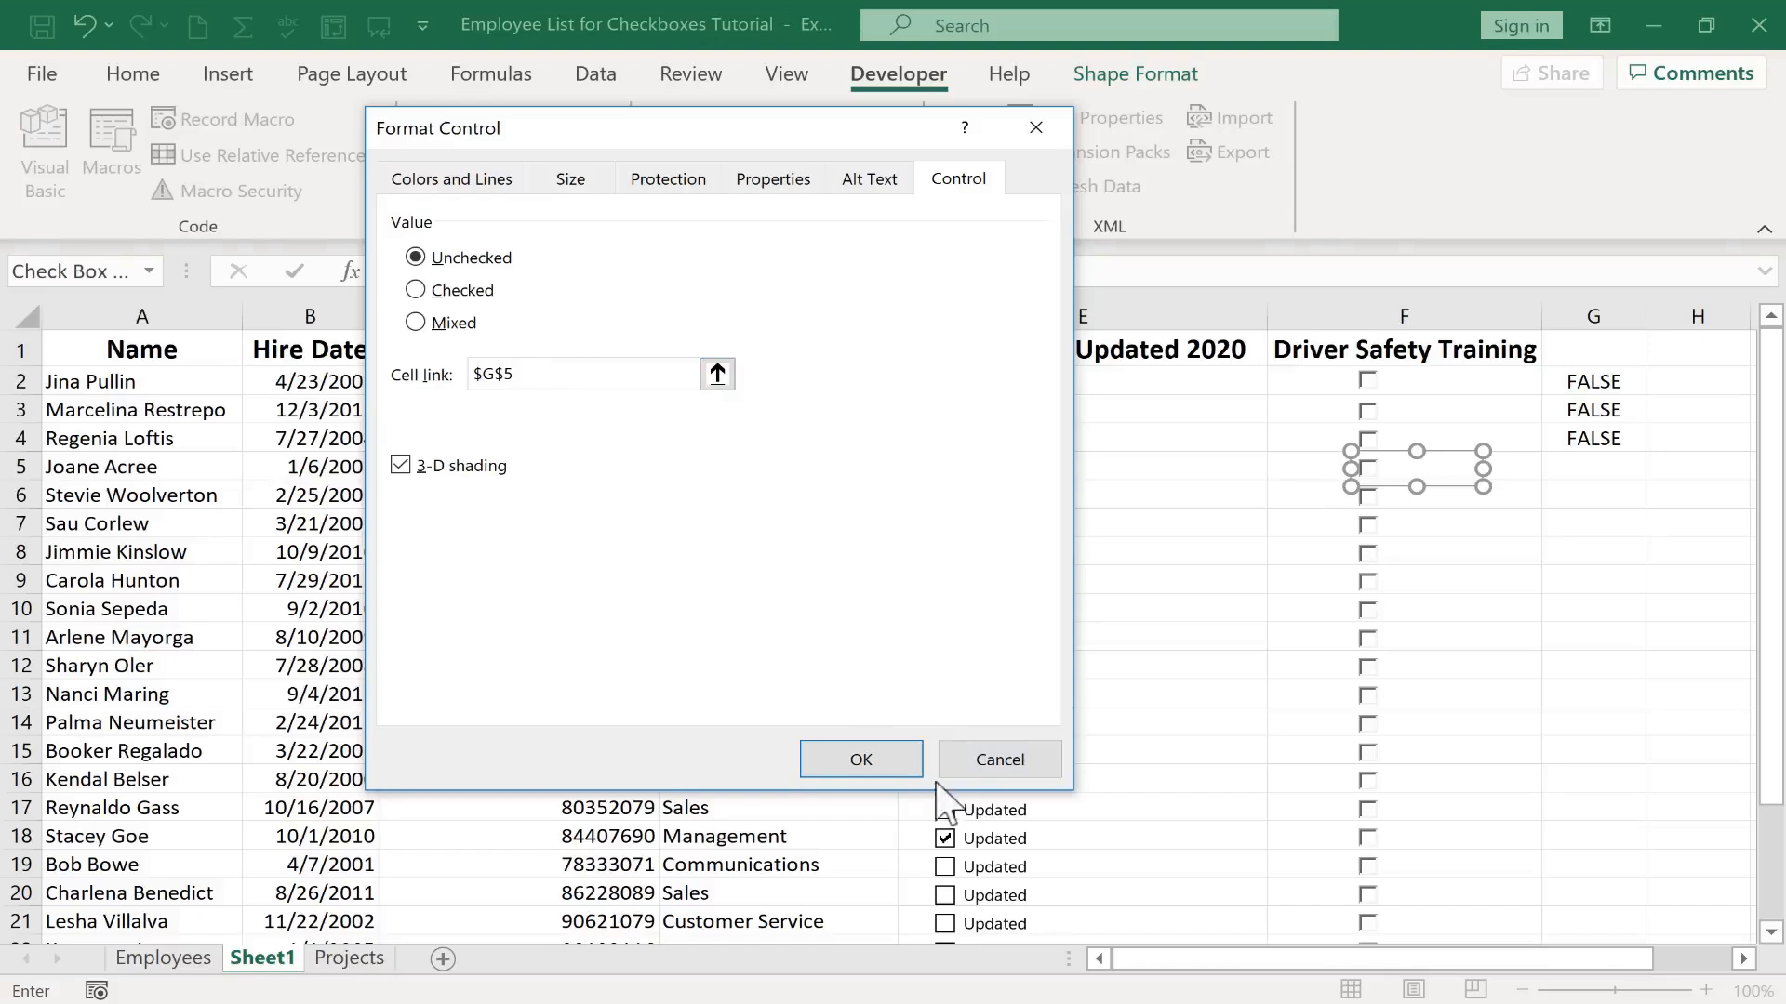
pyautogui.click(856, 757)
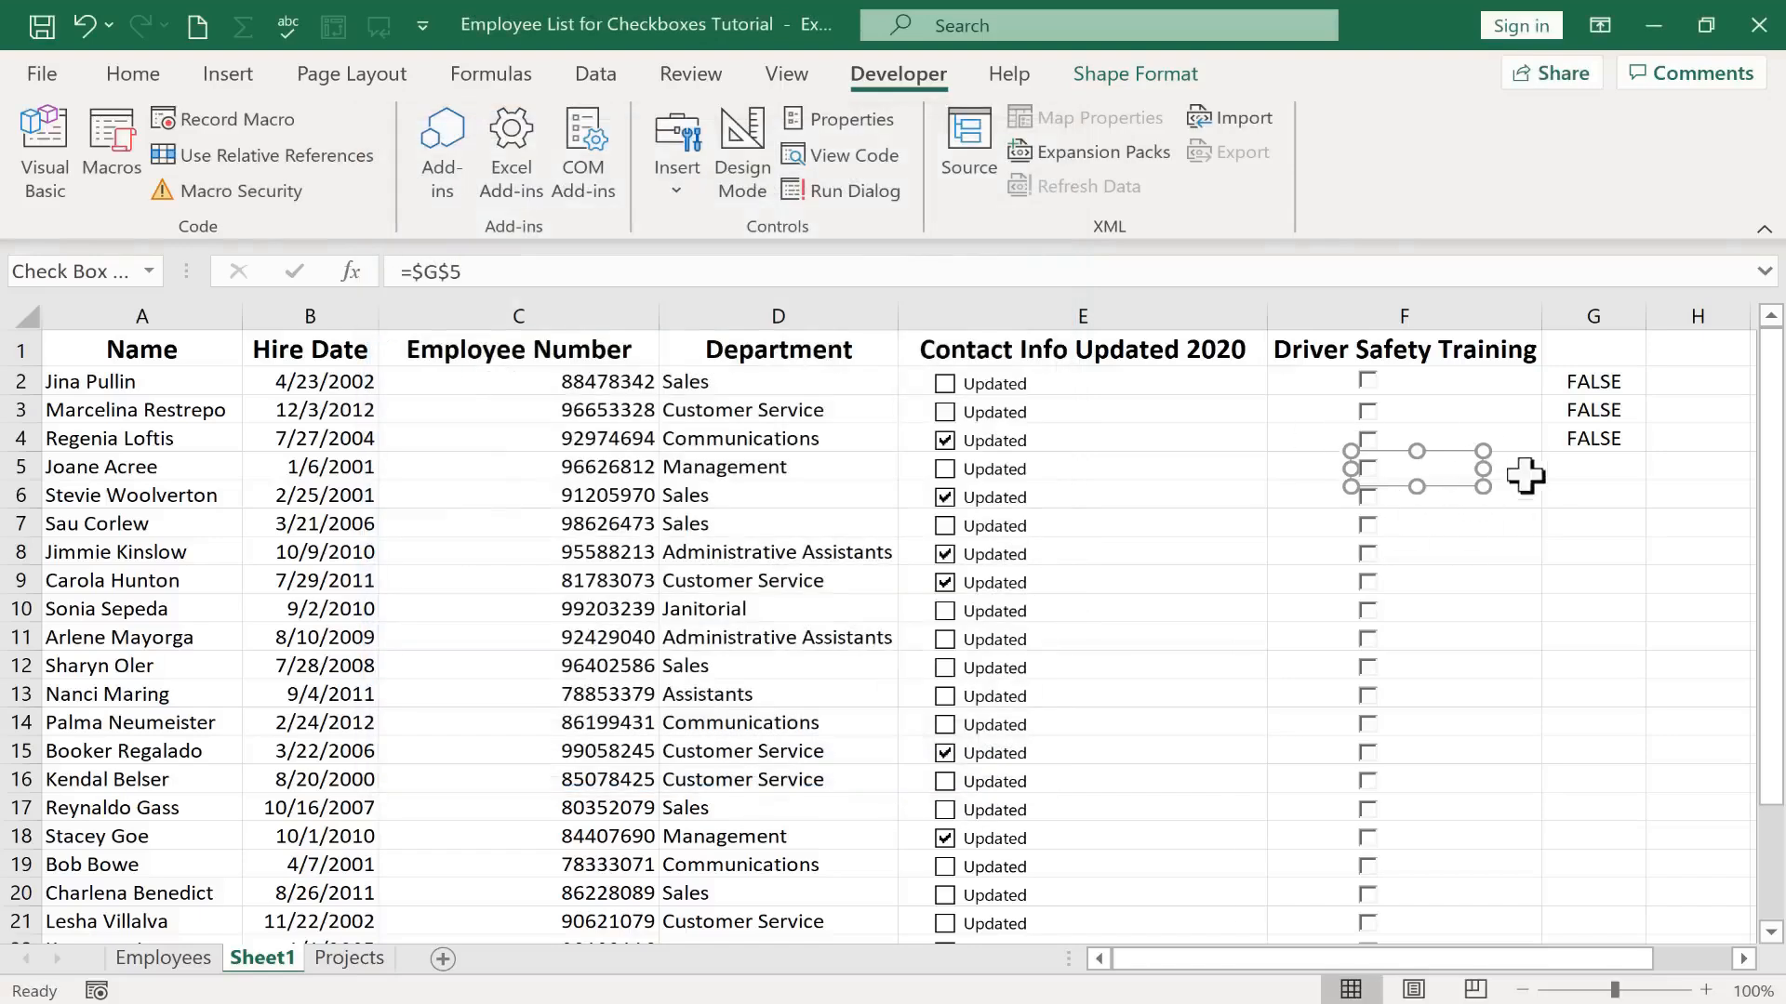
# Set the F6 check box's cell link to $G$6
pyautogui.click(1441, 500)
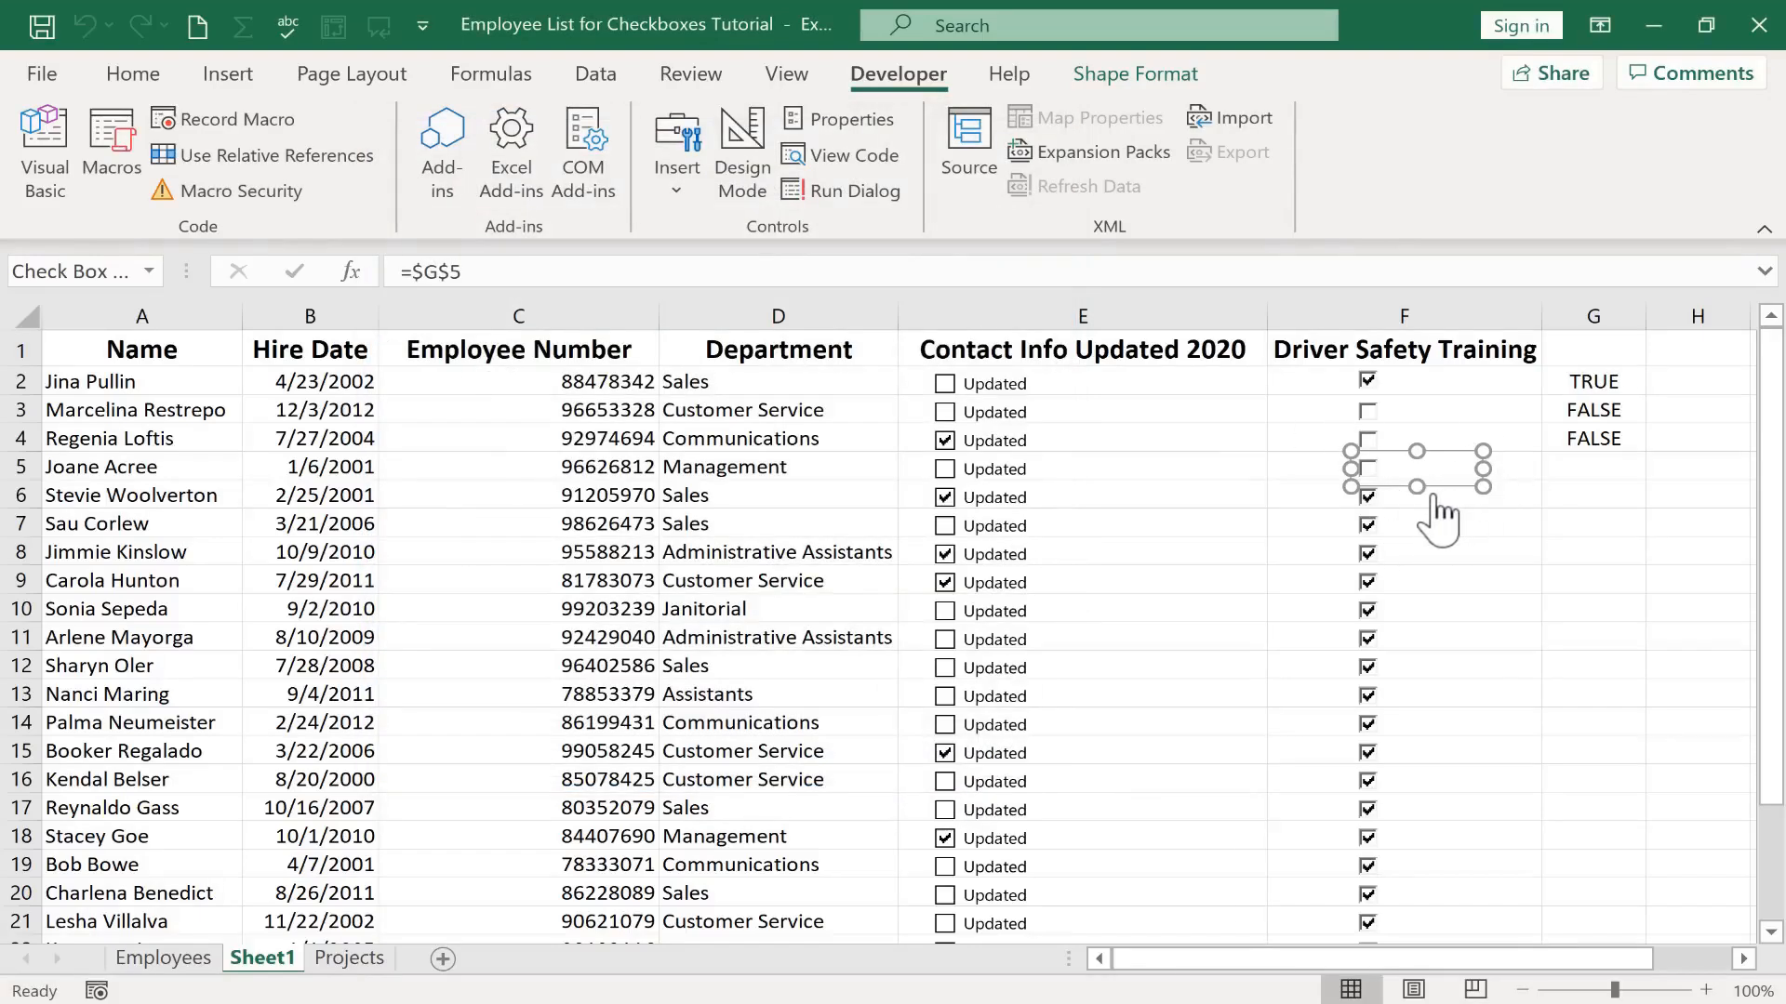
pyautogui.click(1434, 502)
pyautogui.rightClick(1389, 493)
pyautogui.click(1479, 797)
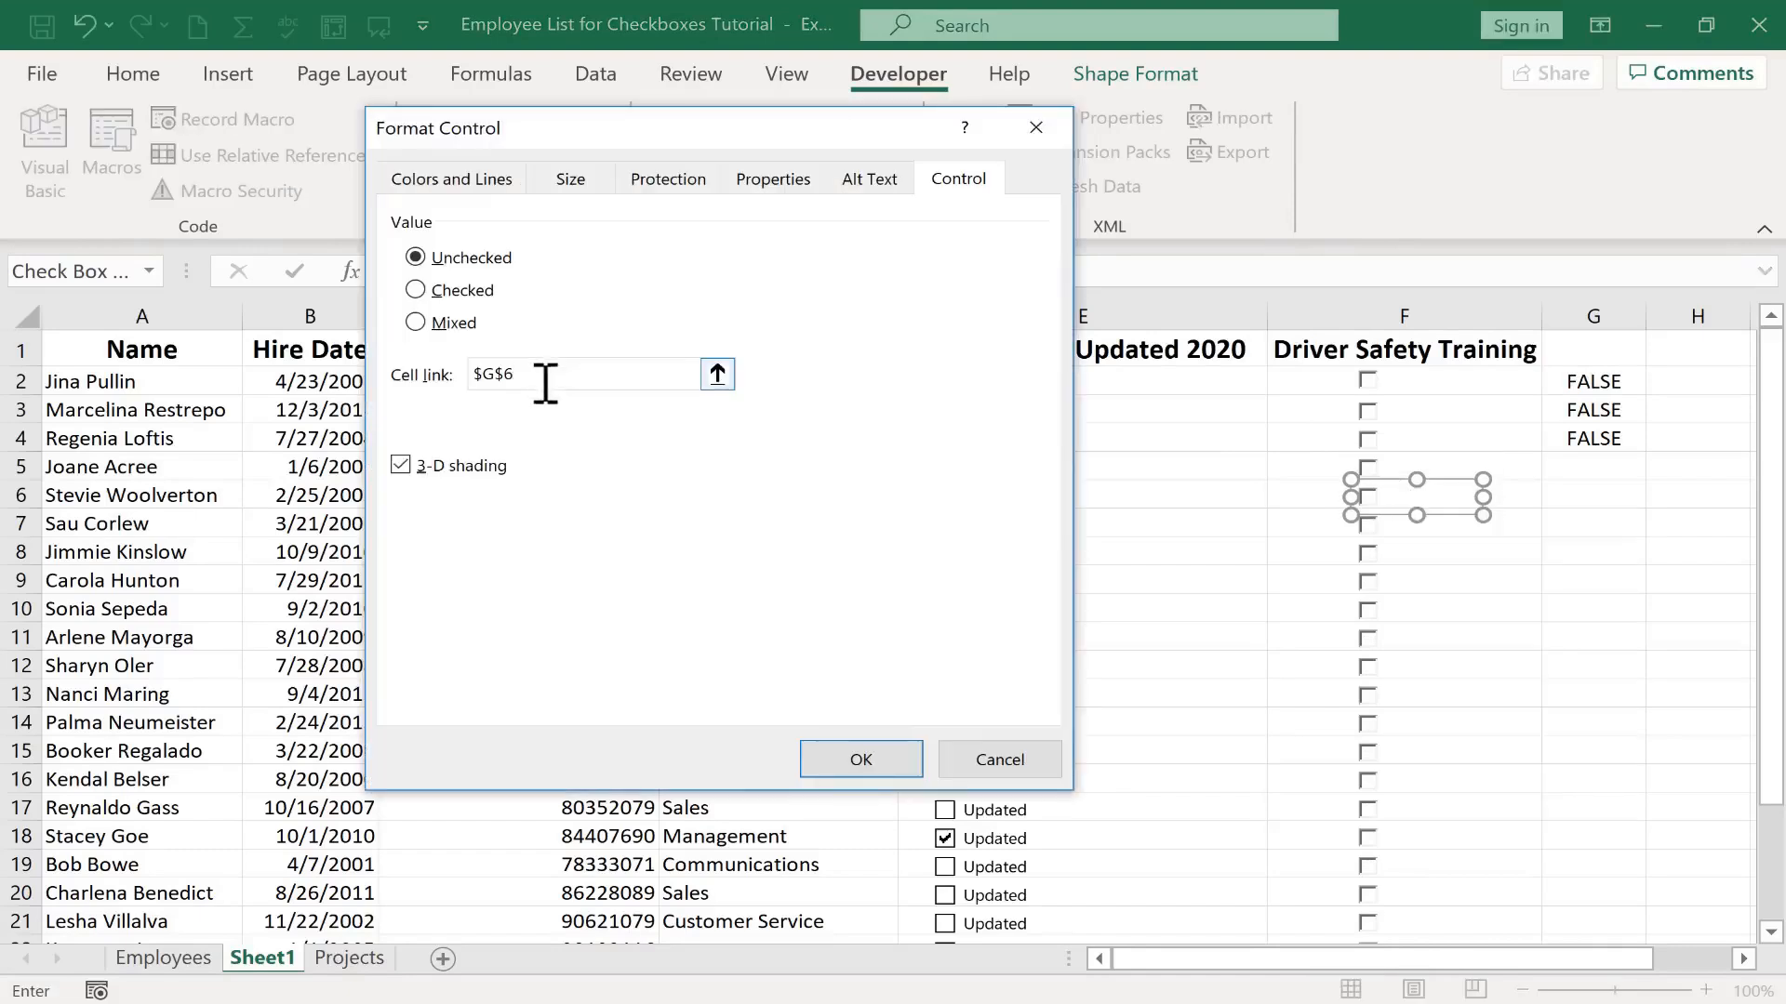
pyautogui.click(868, 760)
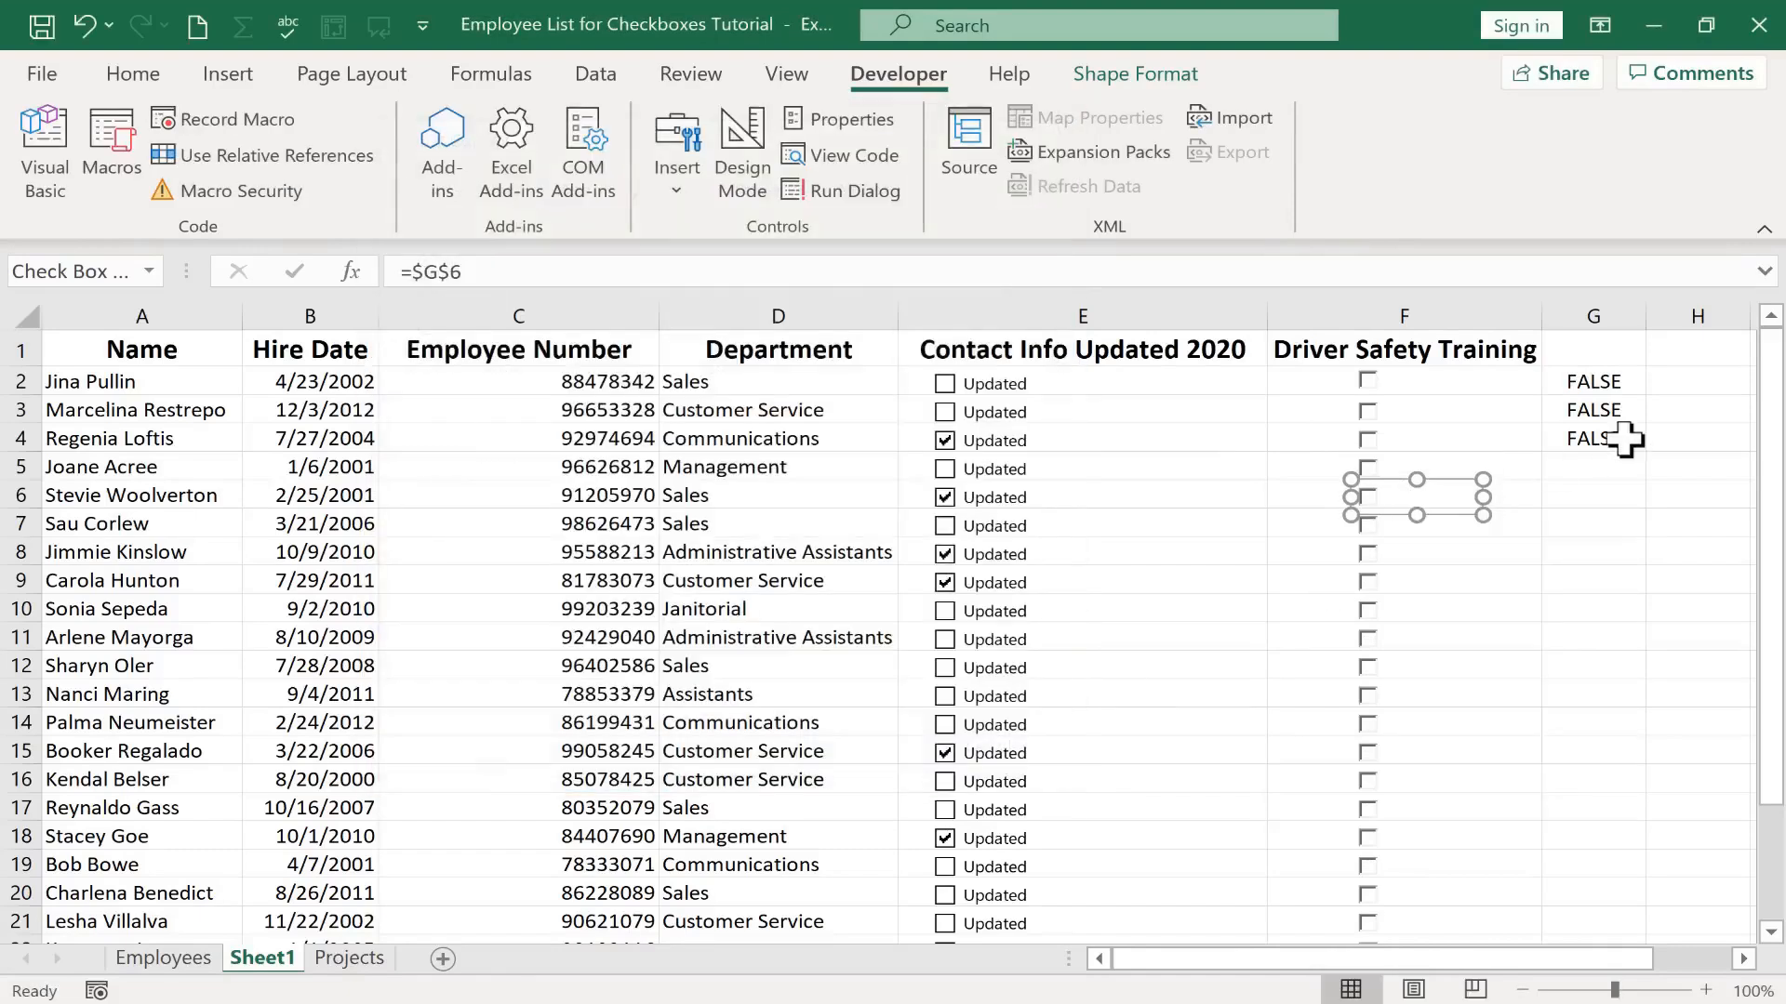
pyautogui.click(1611, 493)
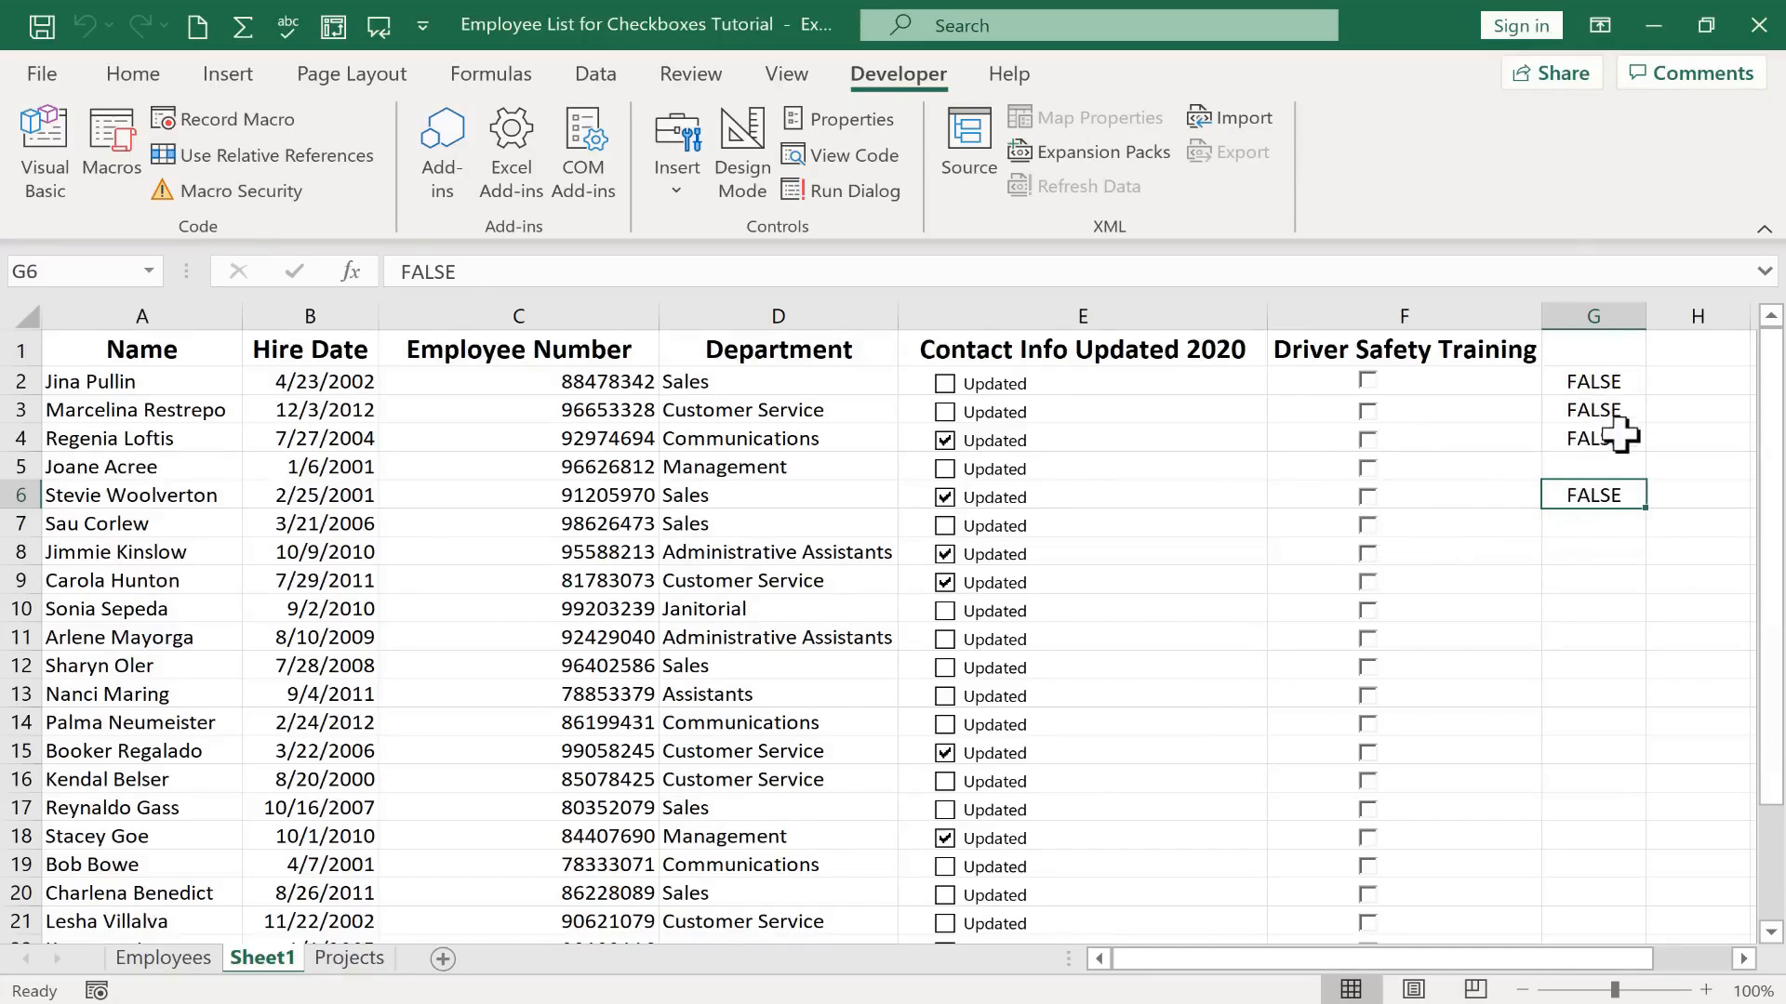
# Open Format Control for the F7 check box to set its cell link to its row's G cell
pyautogui.rightClick(1364, 553)
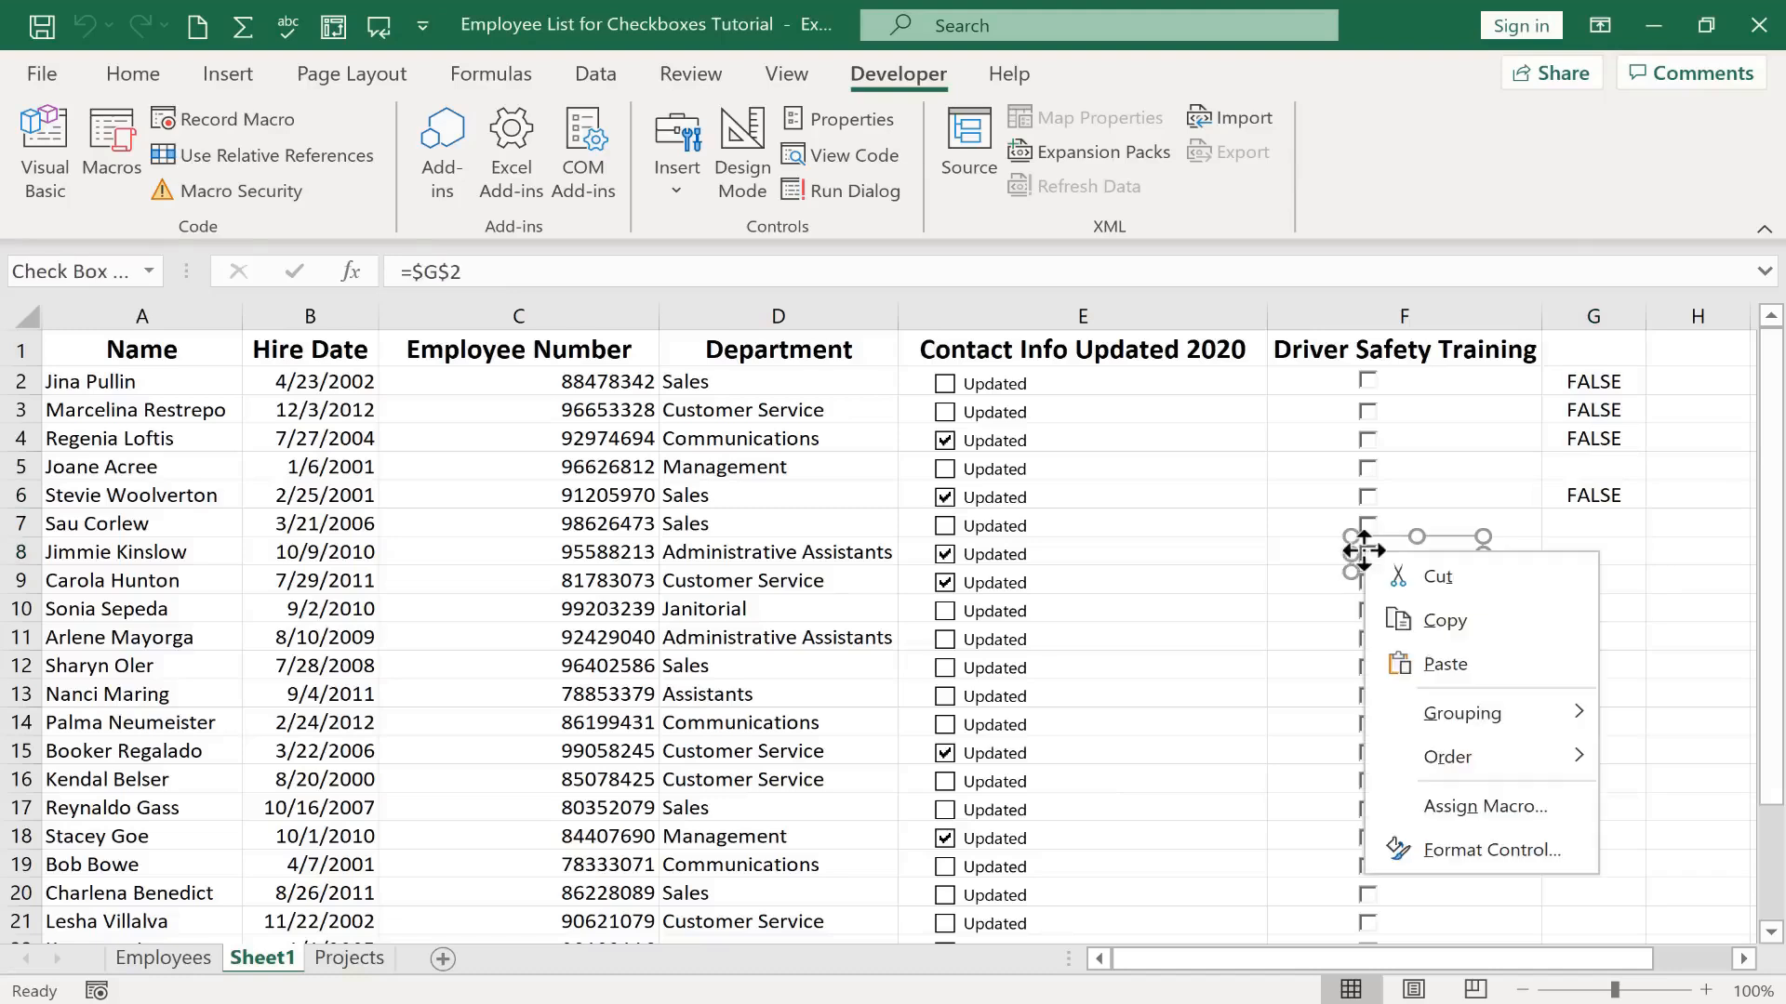
pyautogui.click(1486, 850)
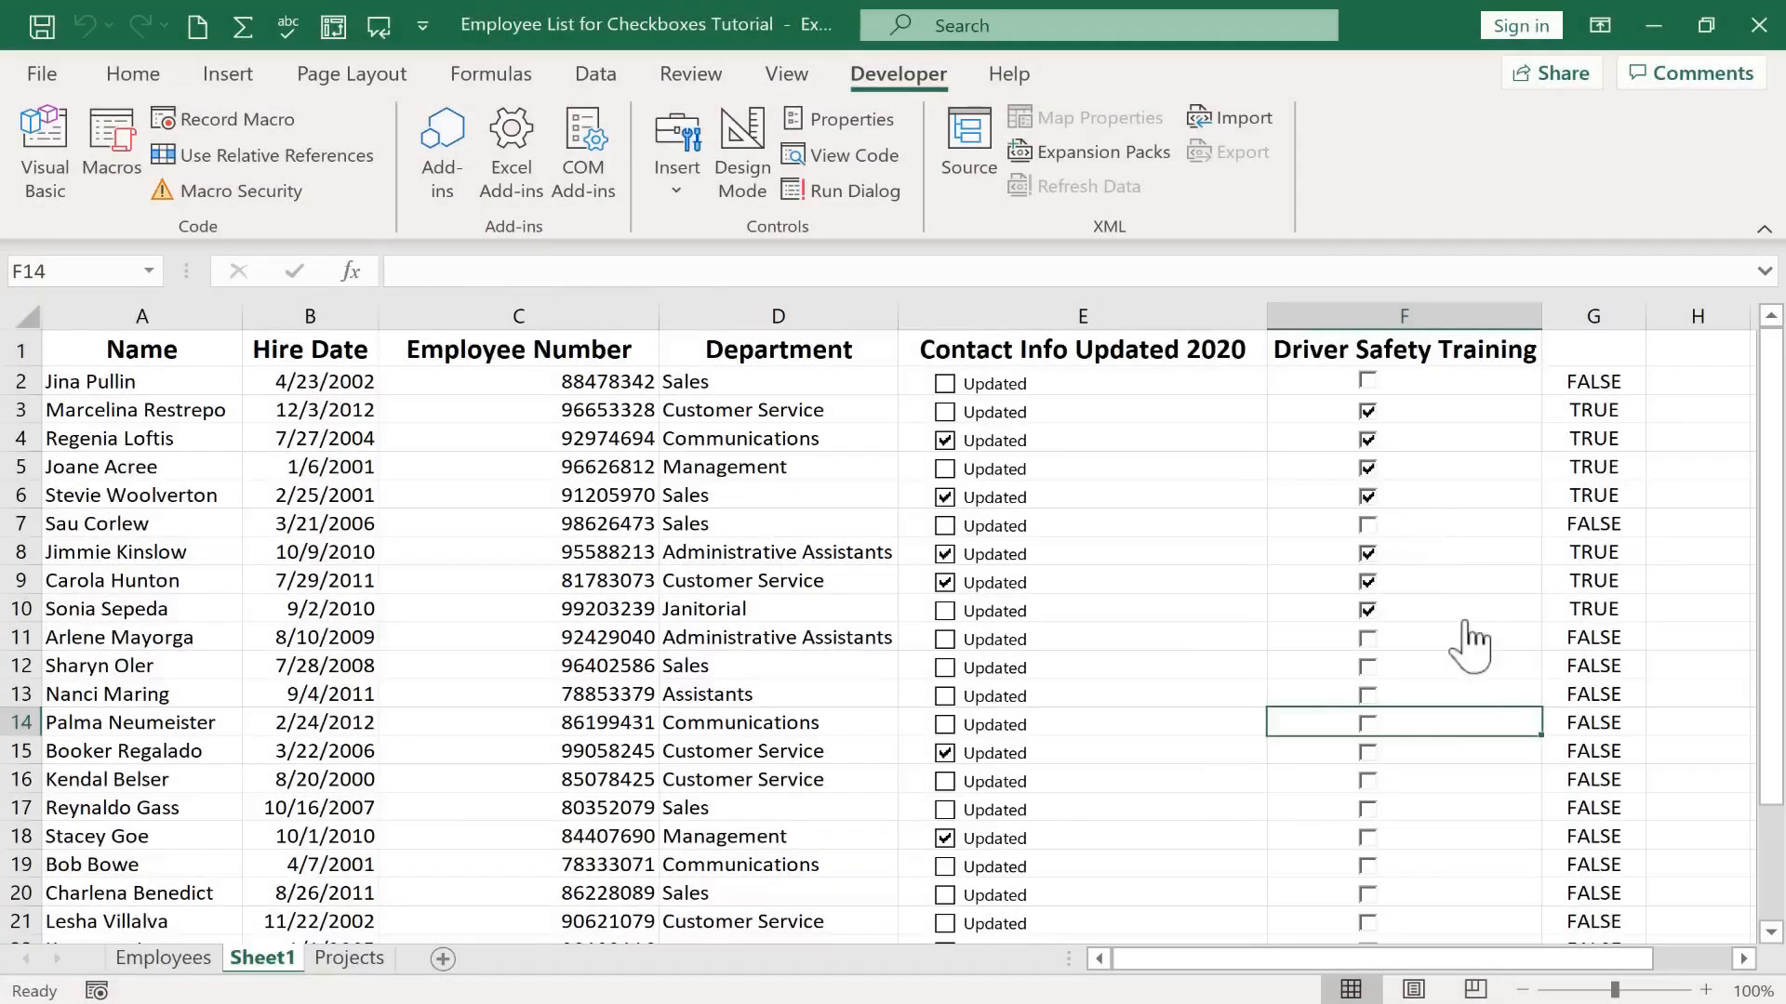
# Tick and clear check boxes in column F to test their links to column G
pyautogui.click(1368, 496)
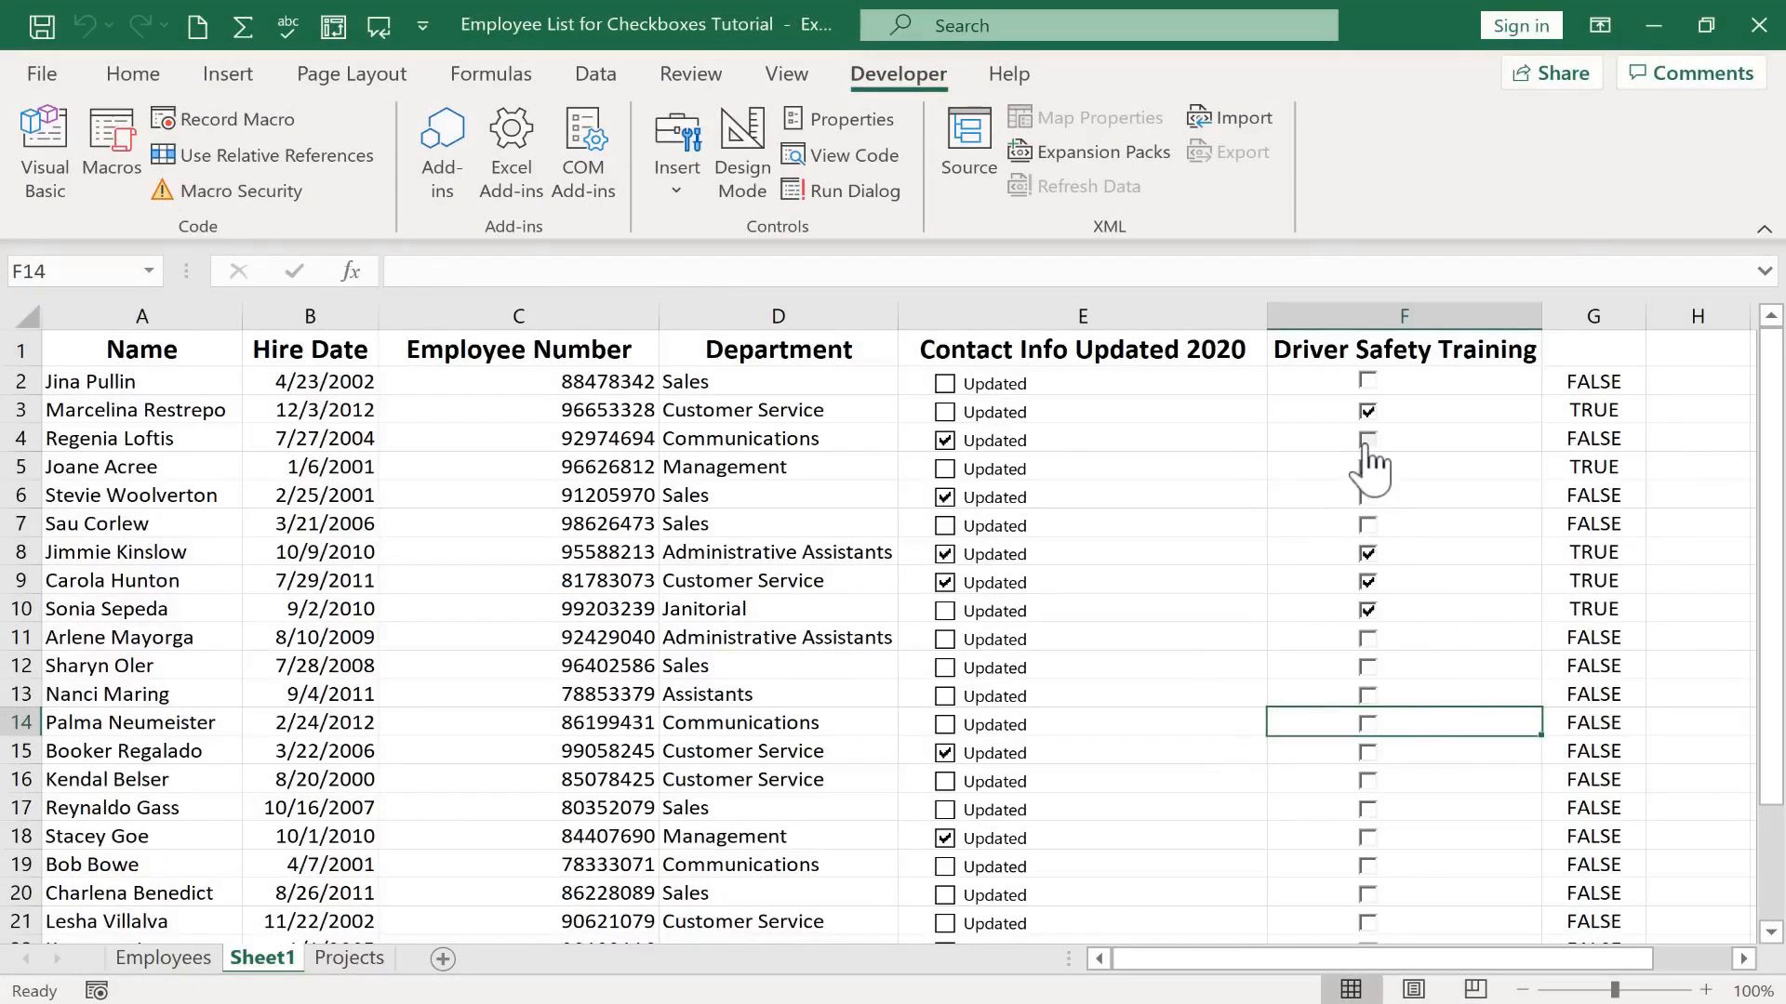
pyautogui.click(1366, 440)
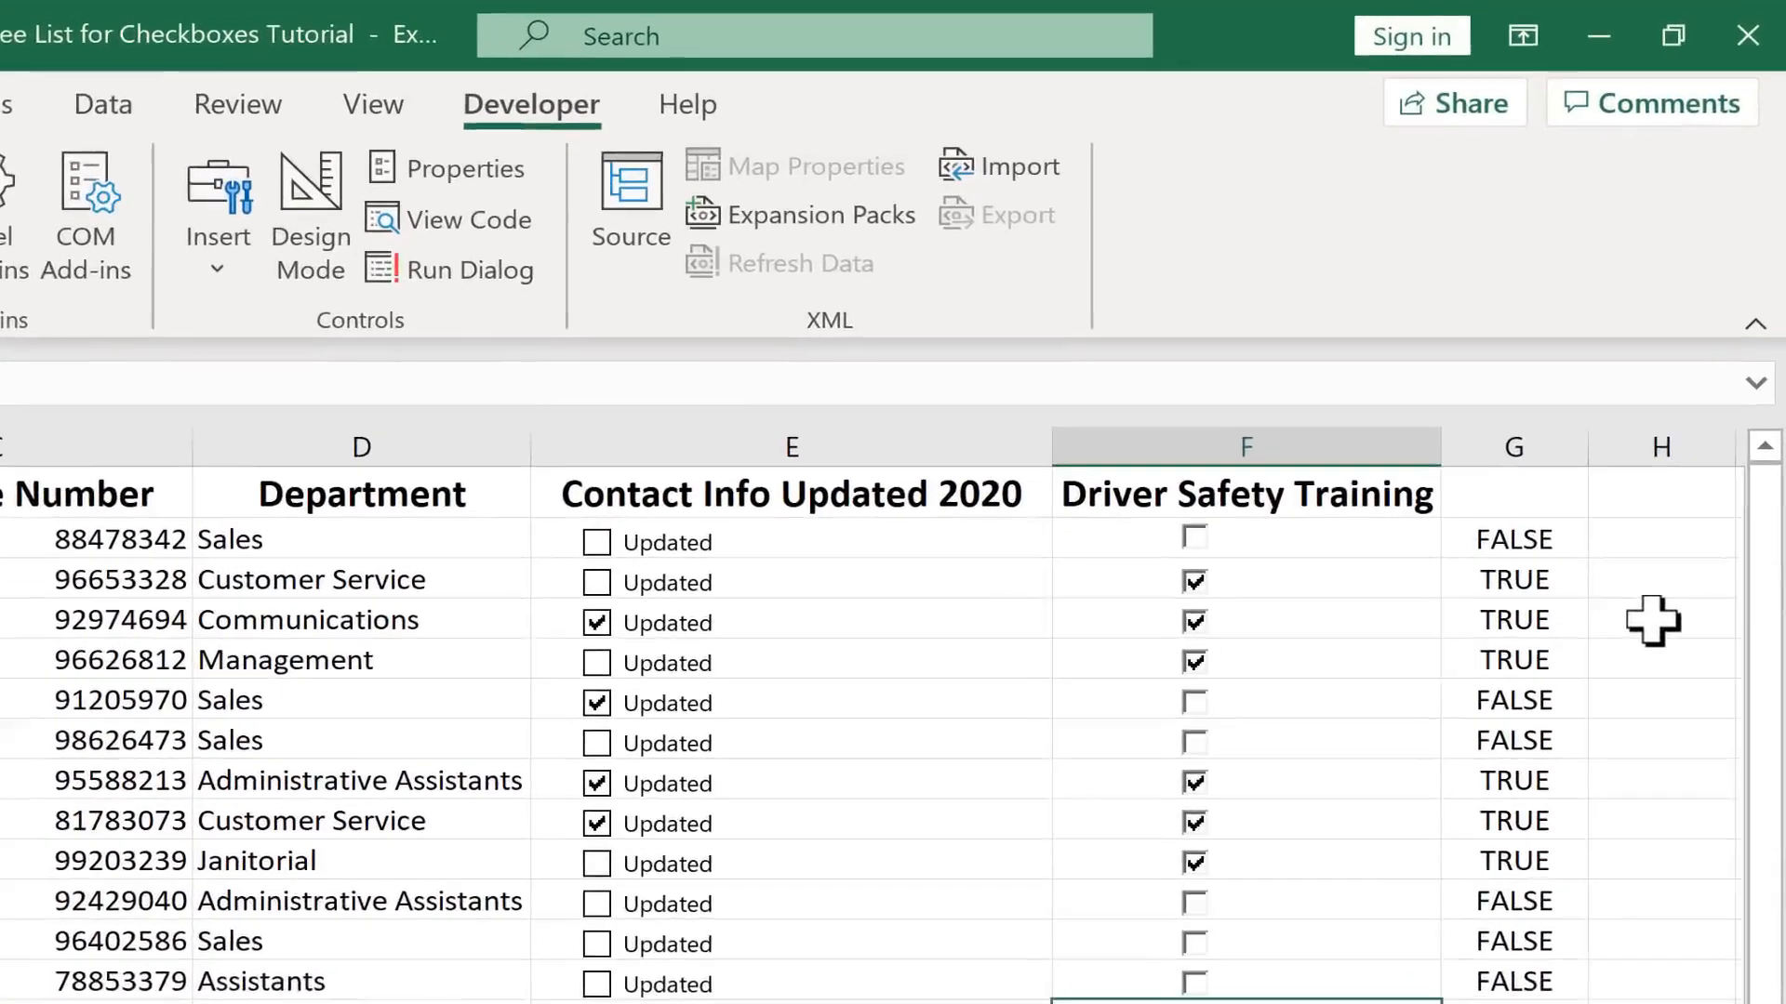
pyautogui.click(1674, 507)
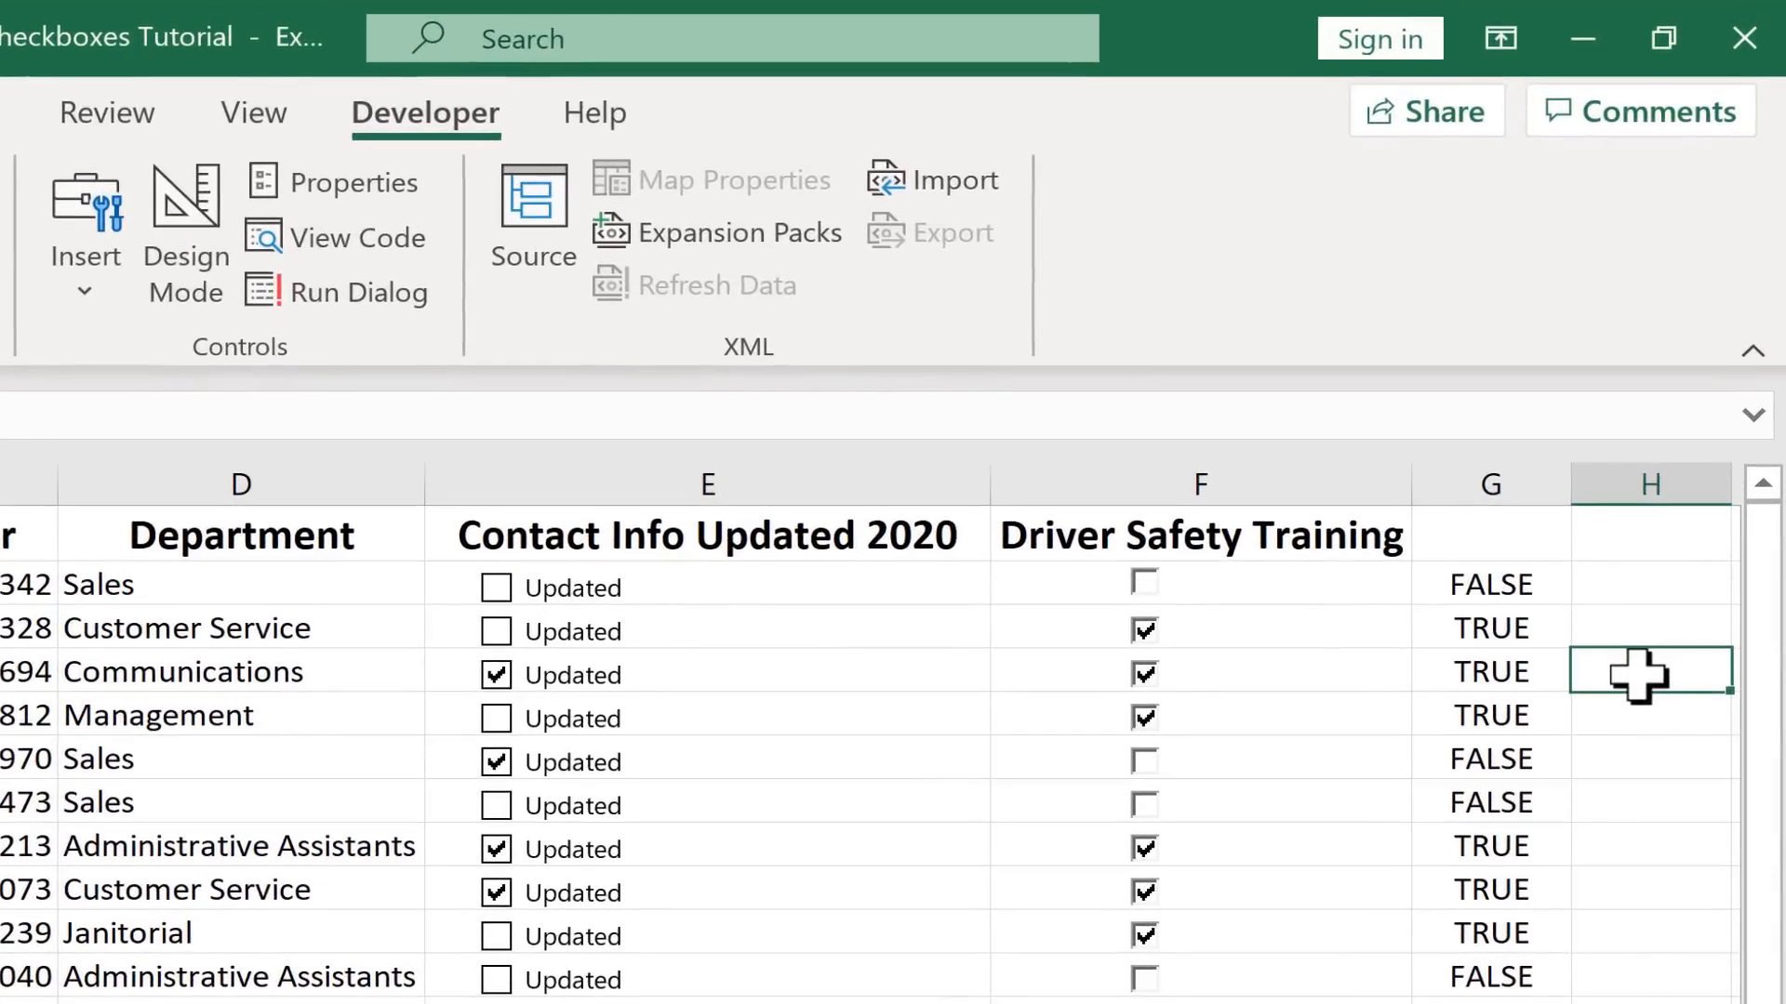
pyautogui.write('=if')
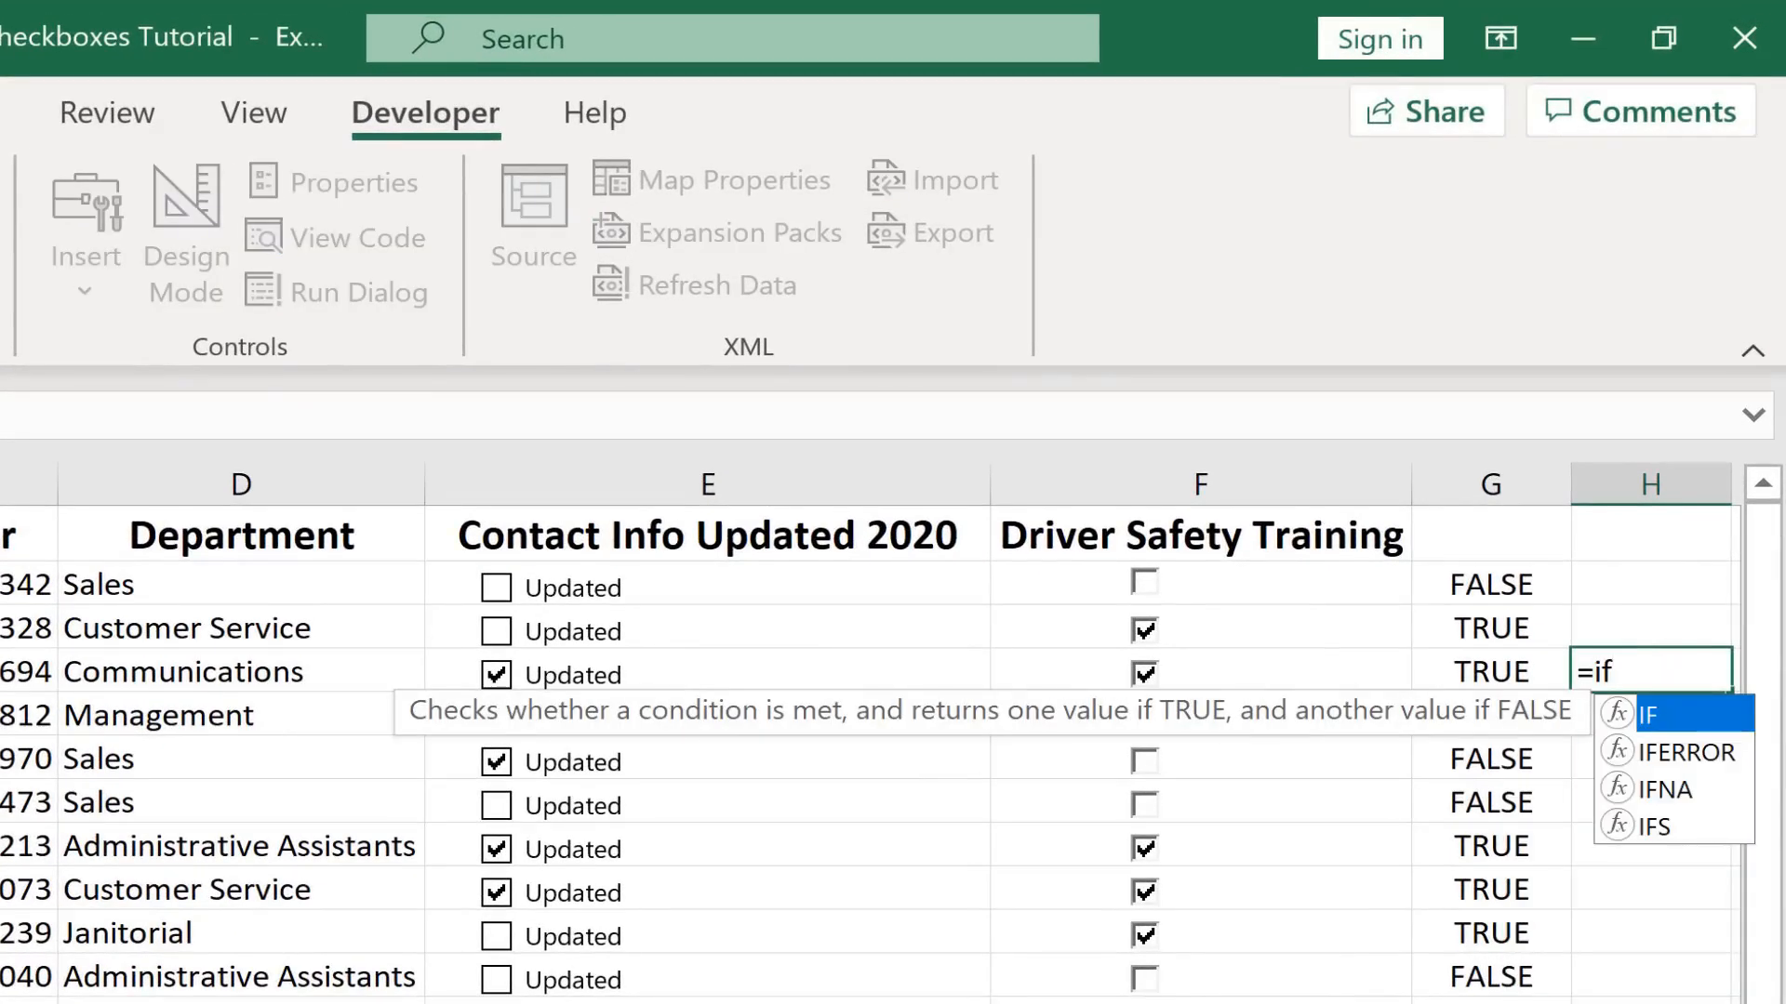
pyautogui.write('(')
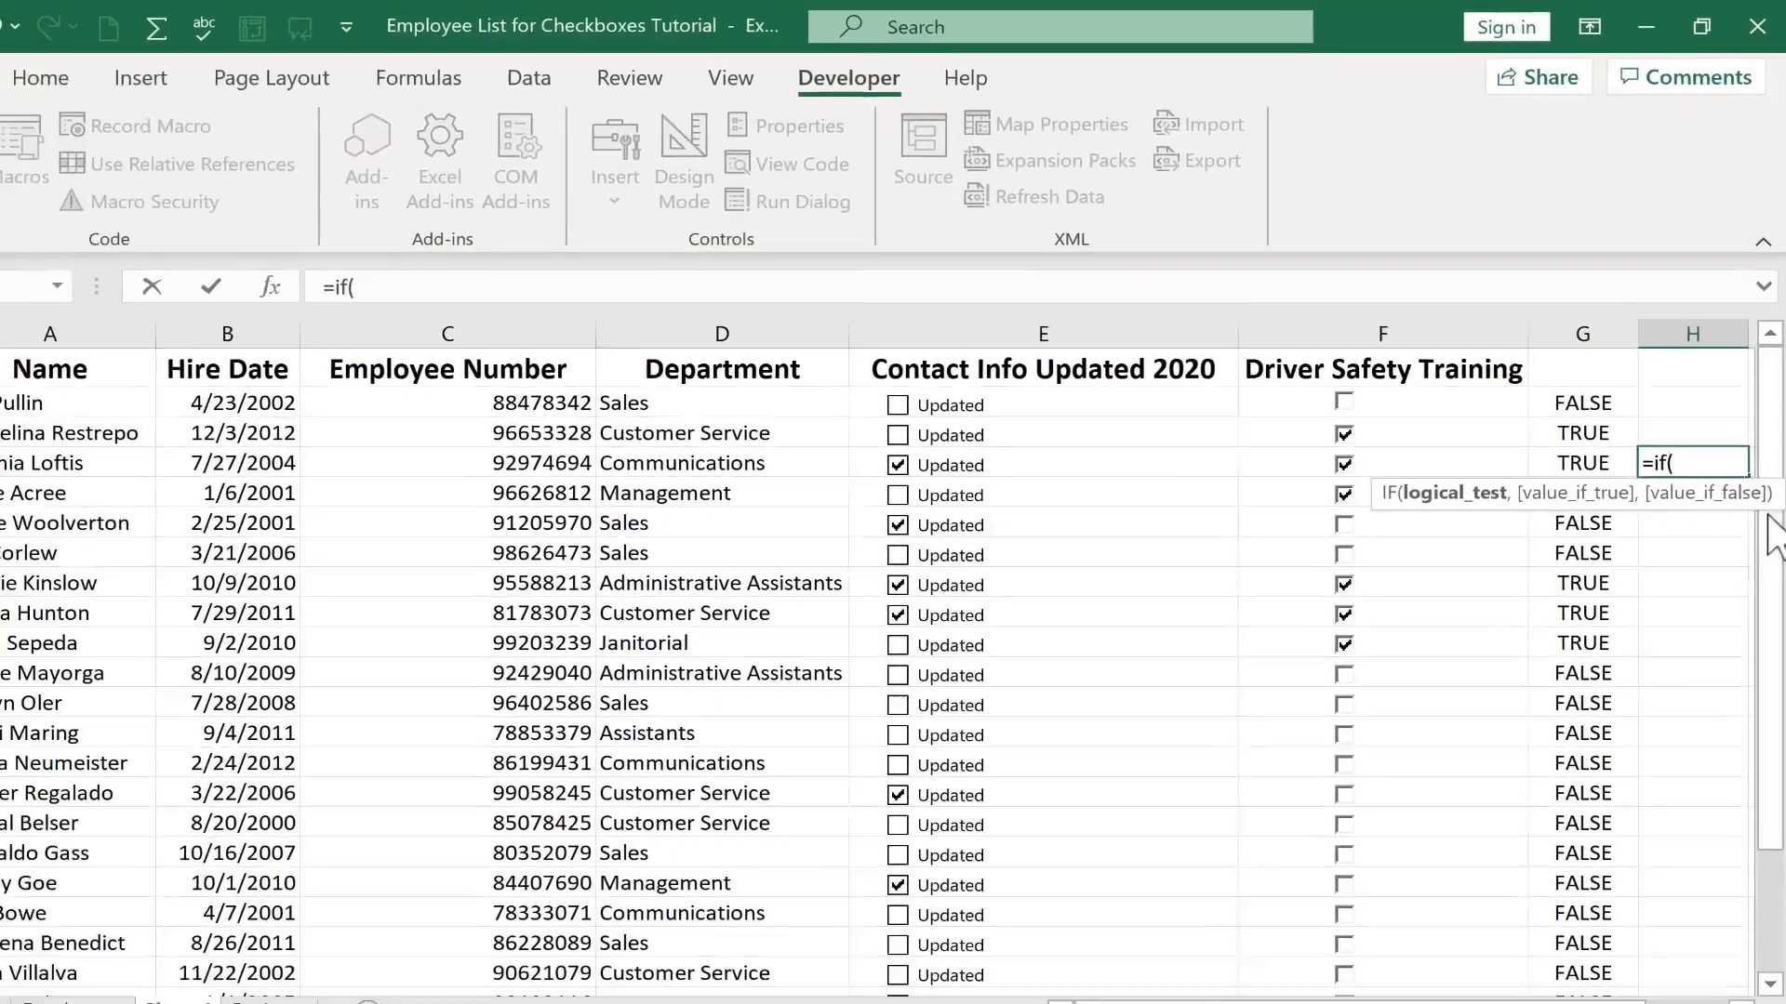
pyautogui.press('Escape')
# Start applying conditional formatting to the employee list
pyautogui.click(133, 74)
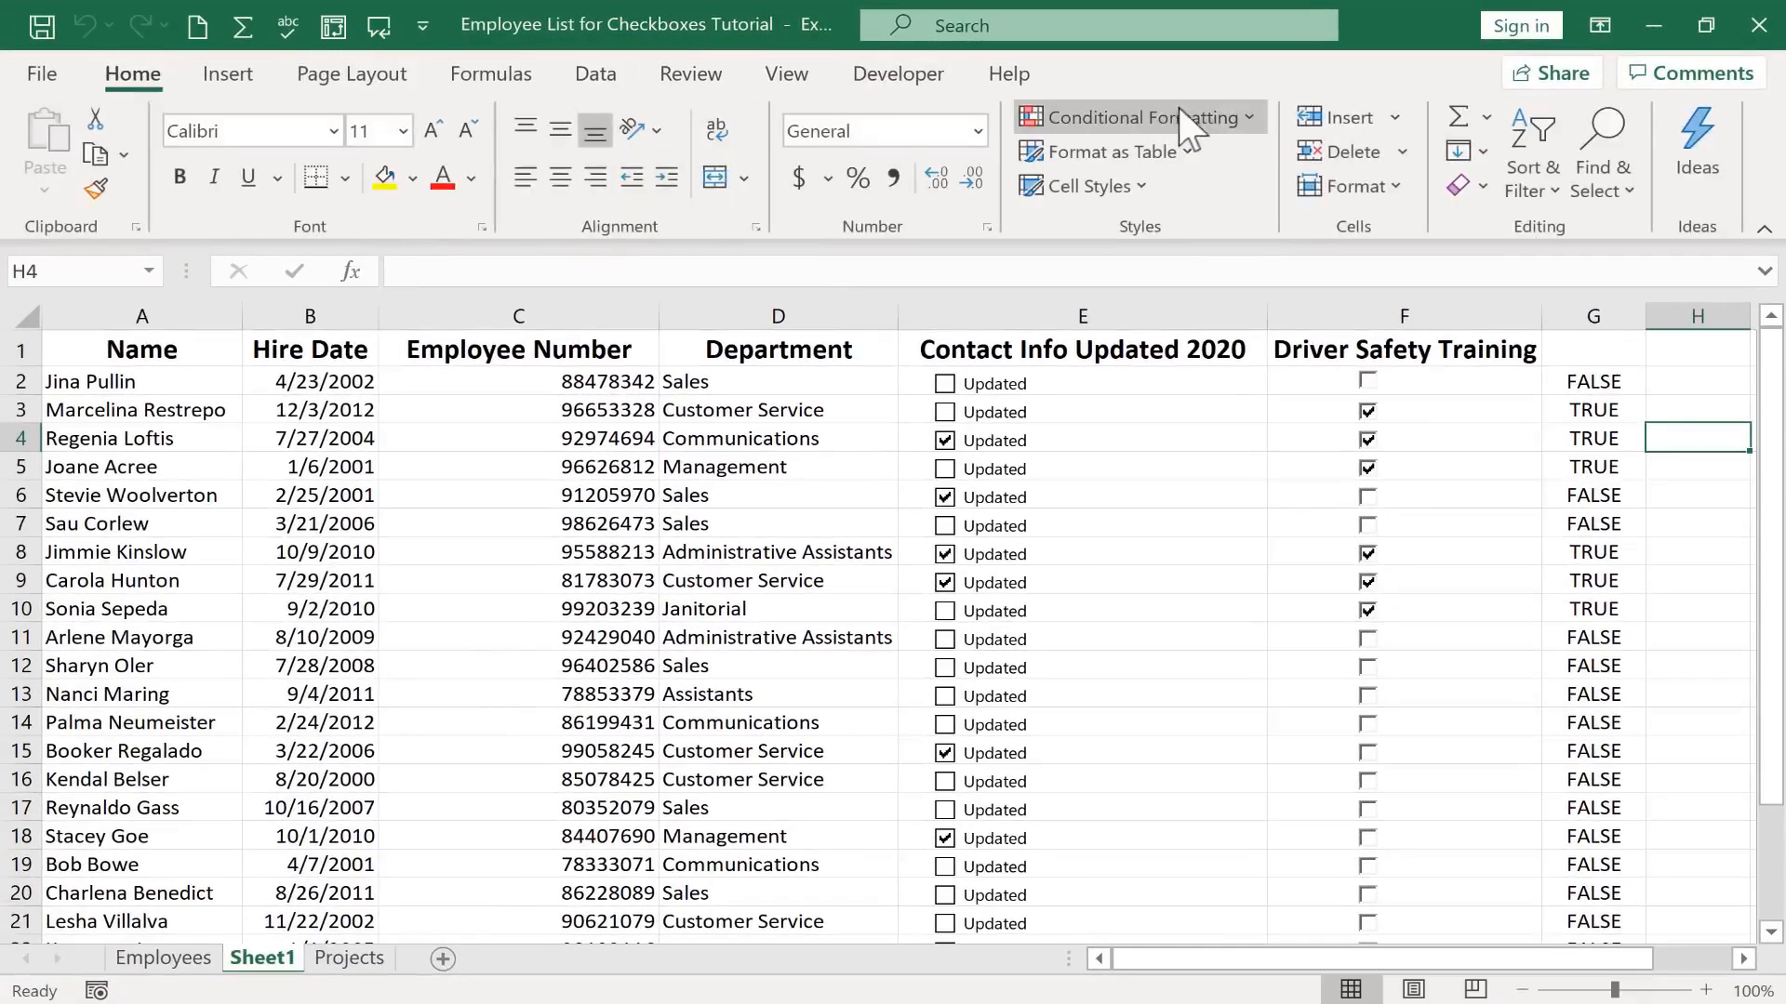